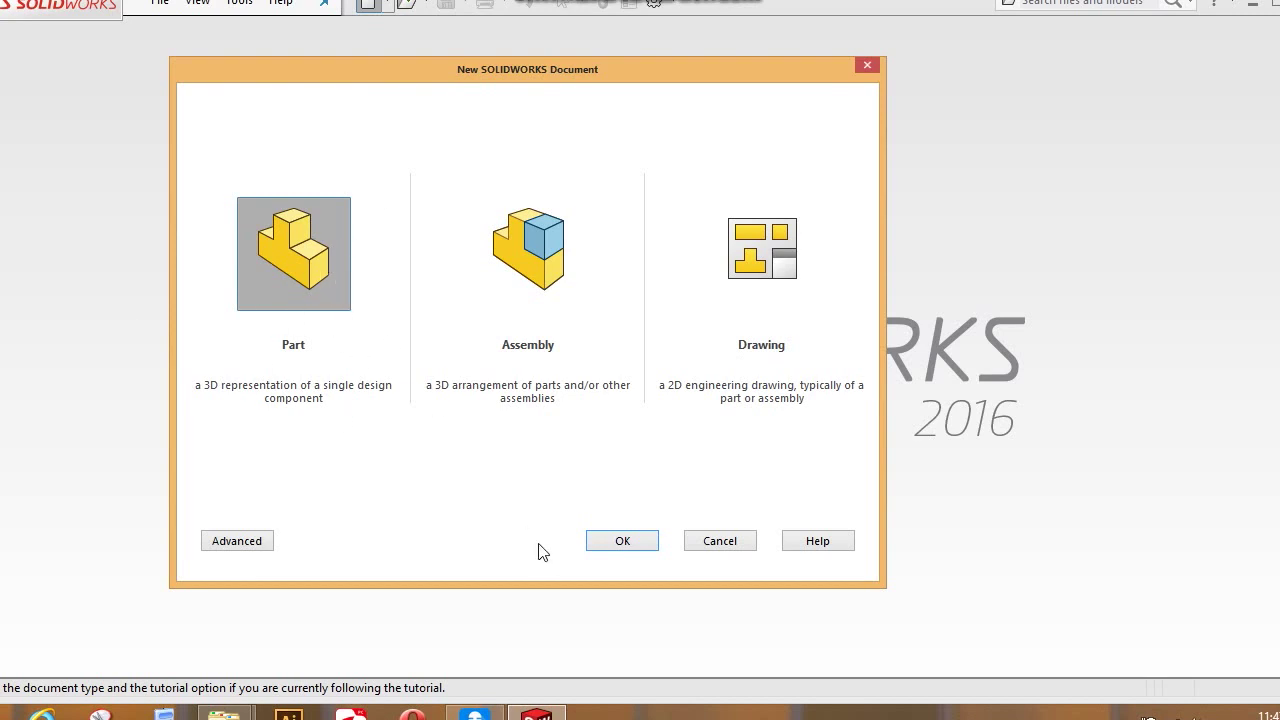
# - Create a new part document
pyautogui.click(606, 540)
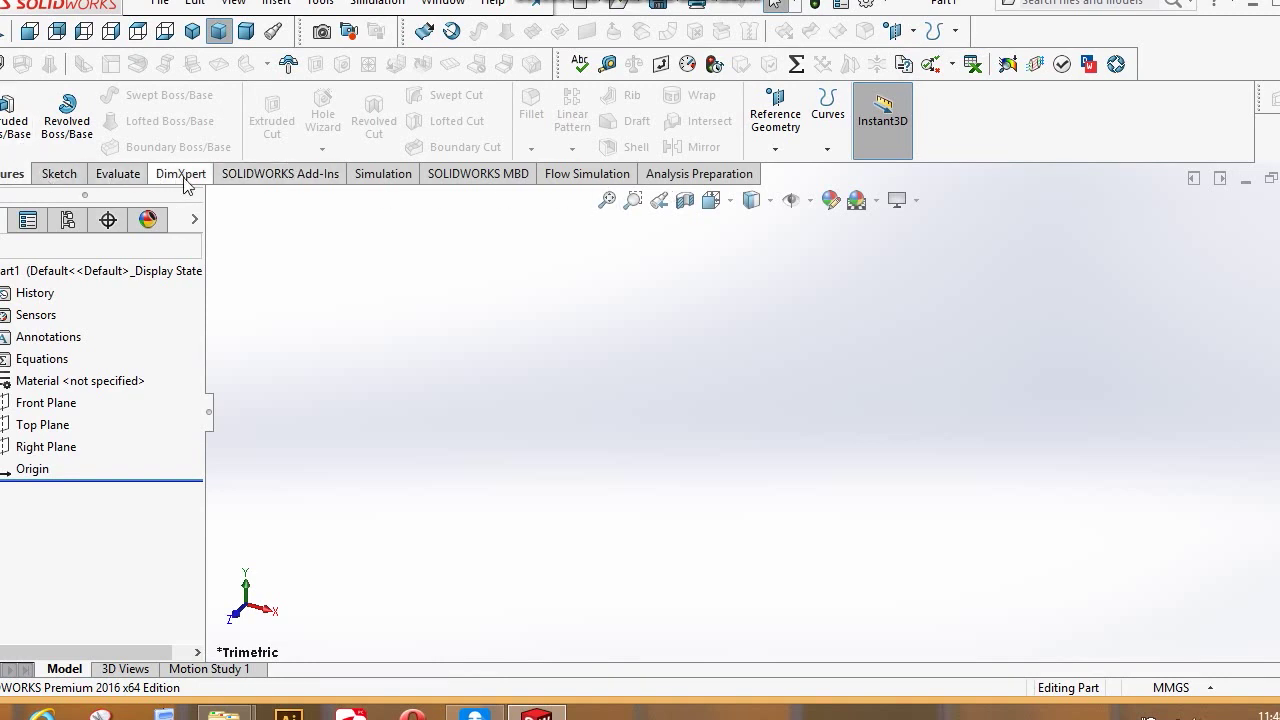
pyautogui.click(70, 177)
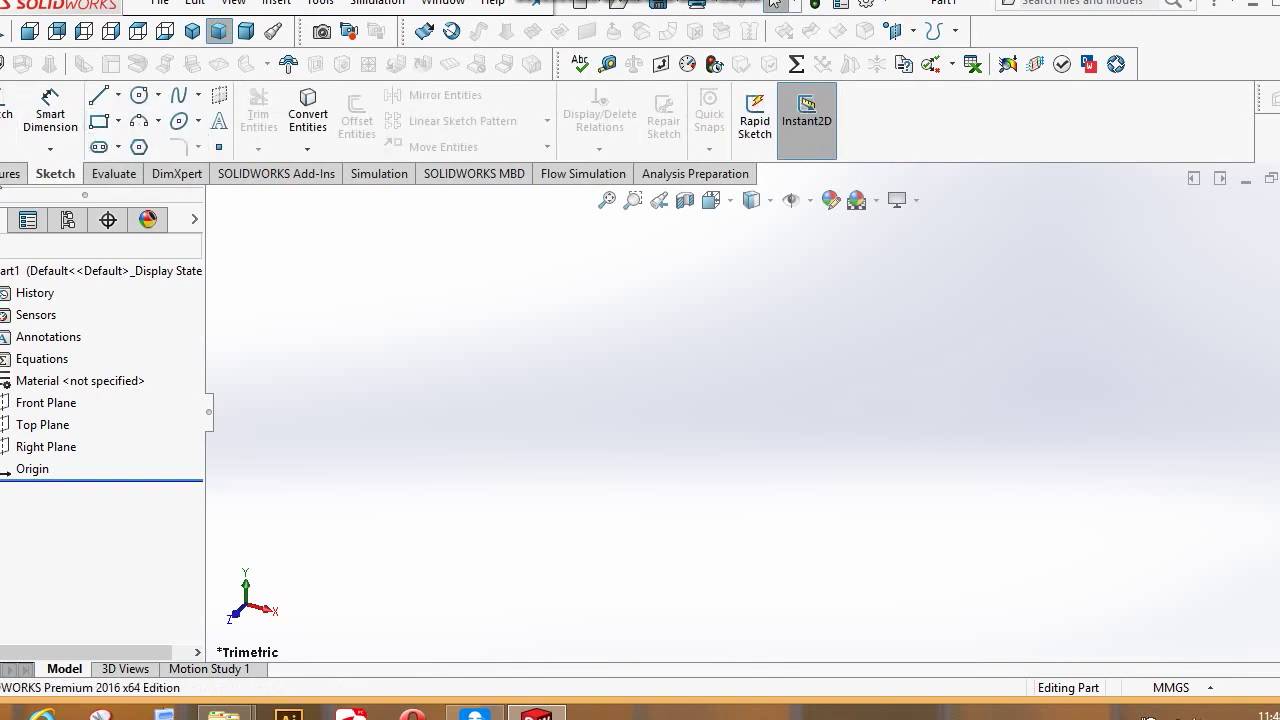
pyautogui.click(22, 180)
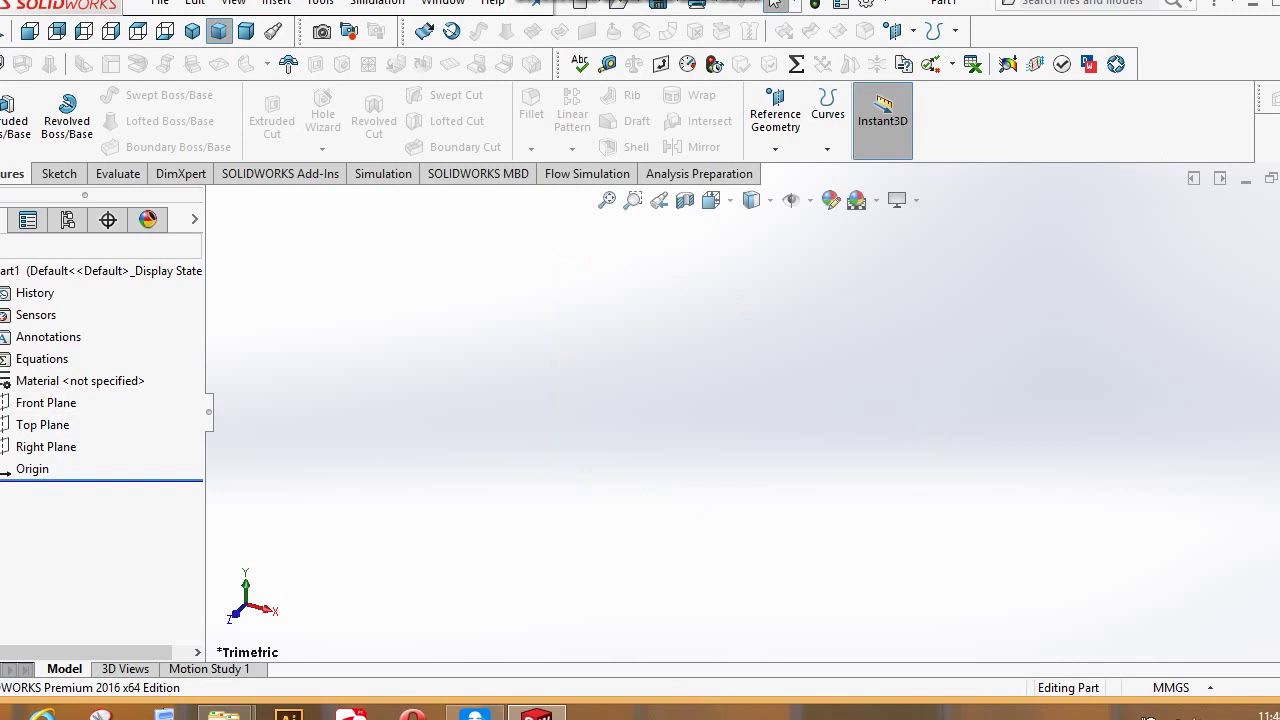
# - Sketch a corner rectangle about 88 mm by 44 mm on the Front Plane, with its lower-left corner at the origin
pyautogui.click(58, 409)
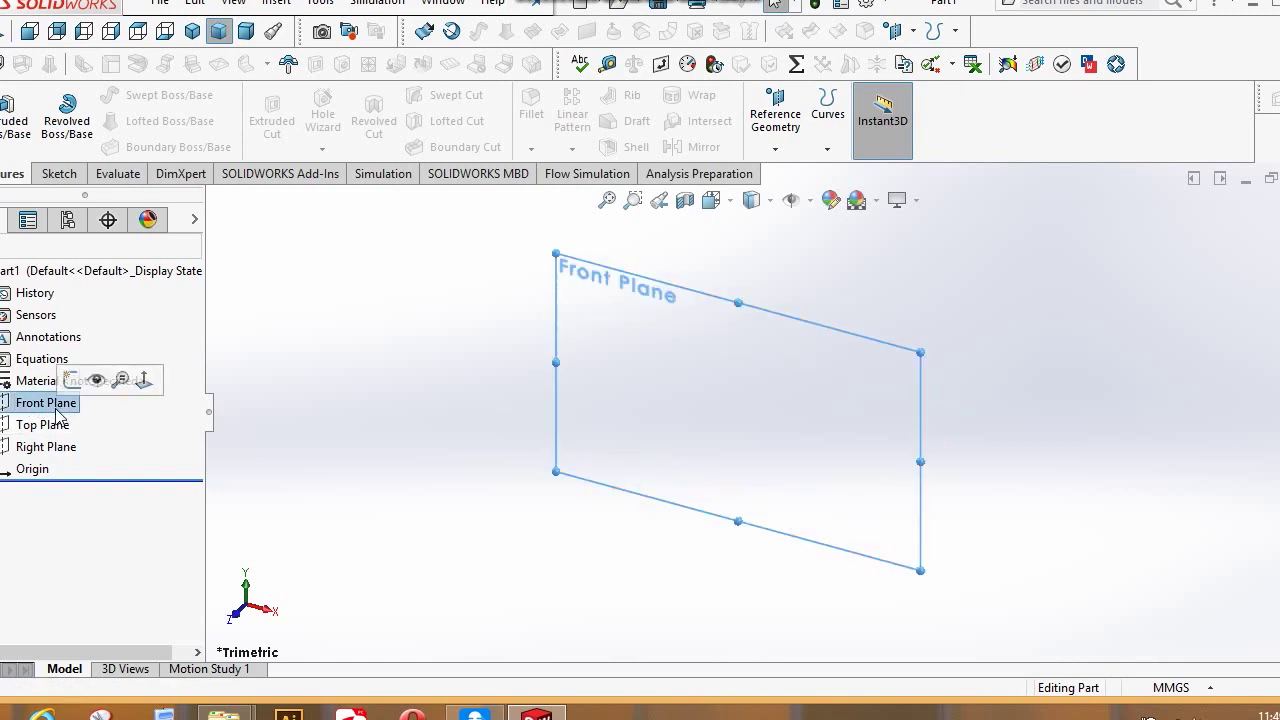
pyautogui.click(71, 380)
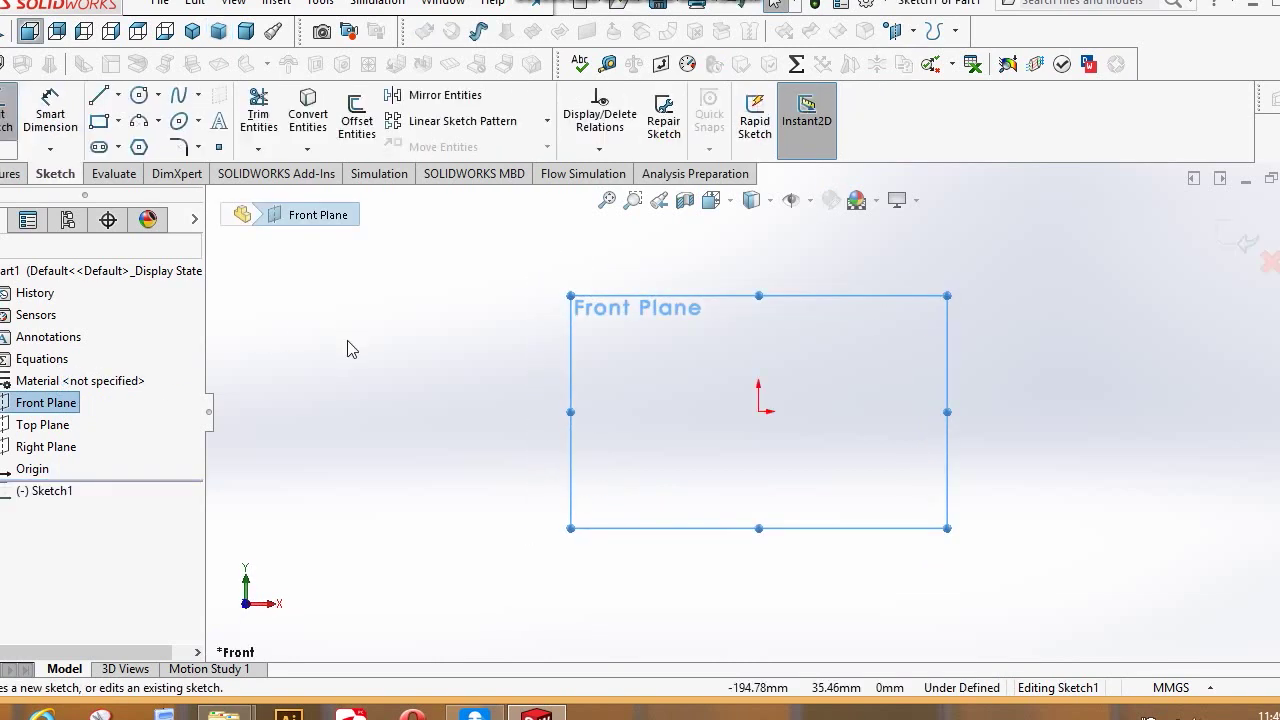
pyautogui.click(100, 120)
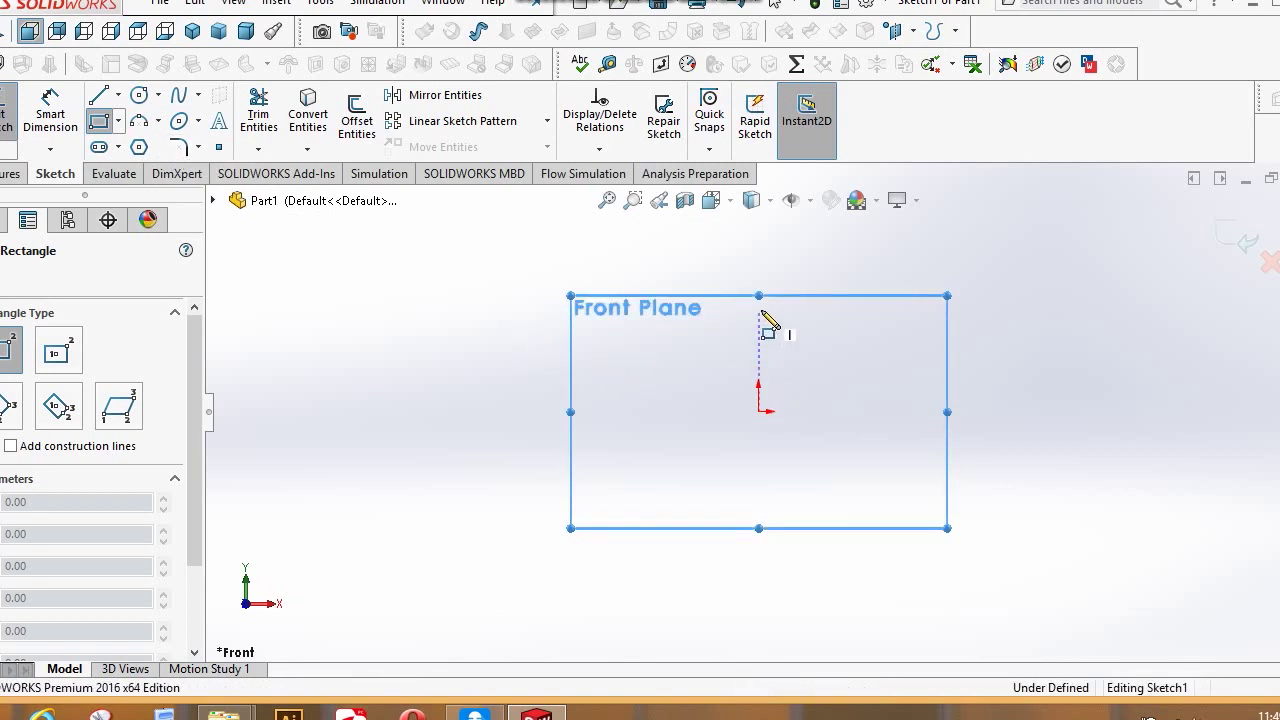
pyautogui.moveTo(759, 310); pyautogui.dragTo(945, 411)
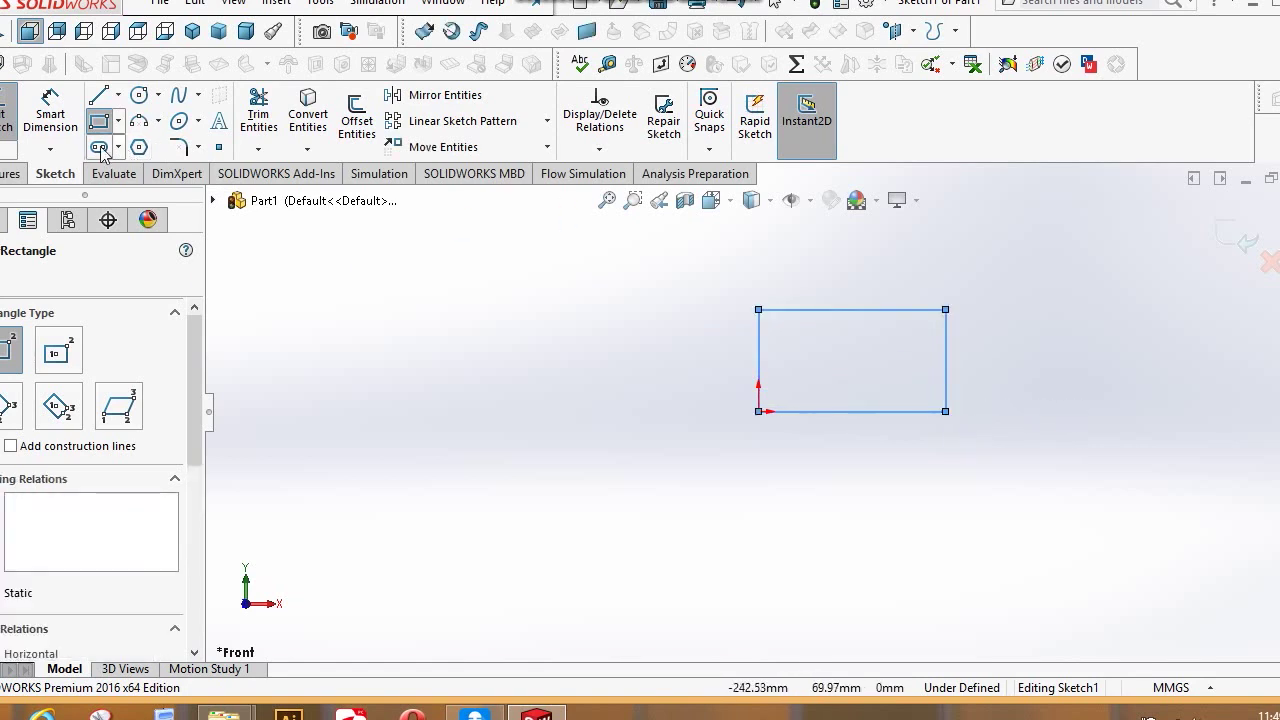
pyautogui.click(182, 147)
pyautogui.scroll(-4, 786, 338)
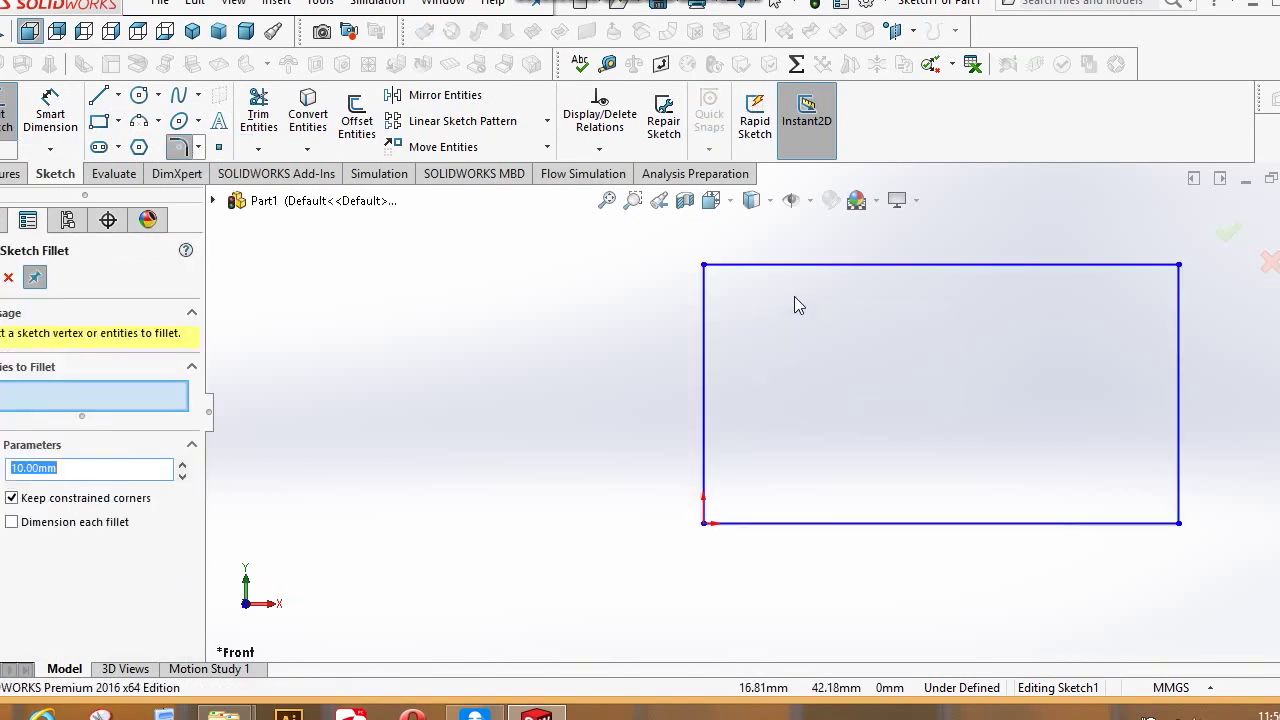
pyautogui.scroll(4, 669, 306)
pyautogui.scroll(-4, 717, 457)
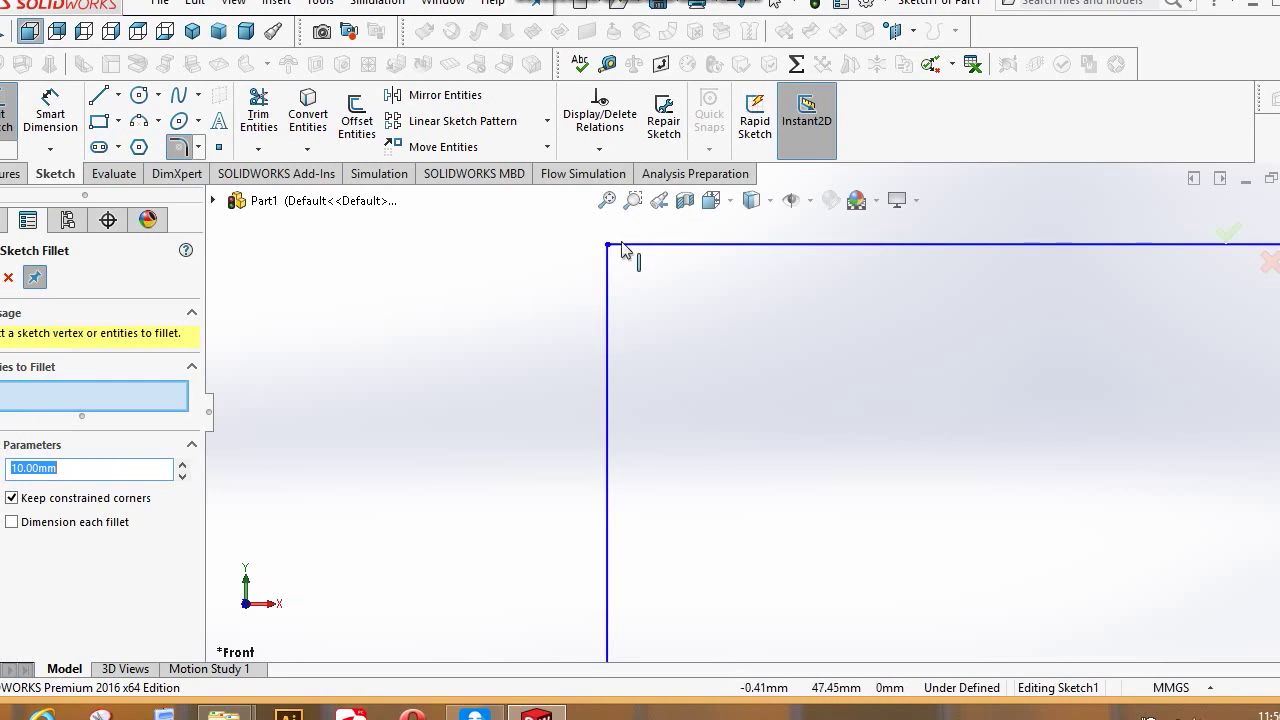
pyautogui.scroll(4, 820, 399)
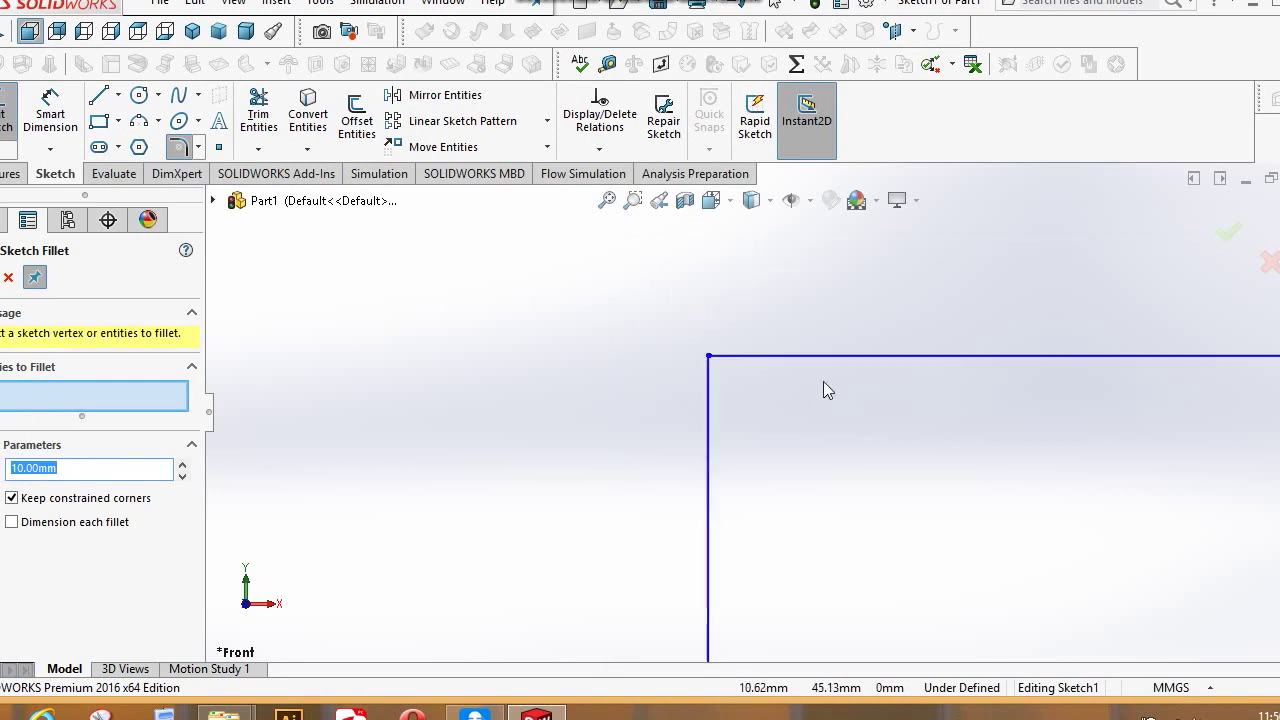
pyautogui.scroll(-4, 966, 509)
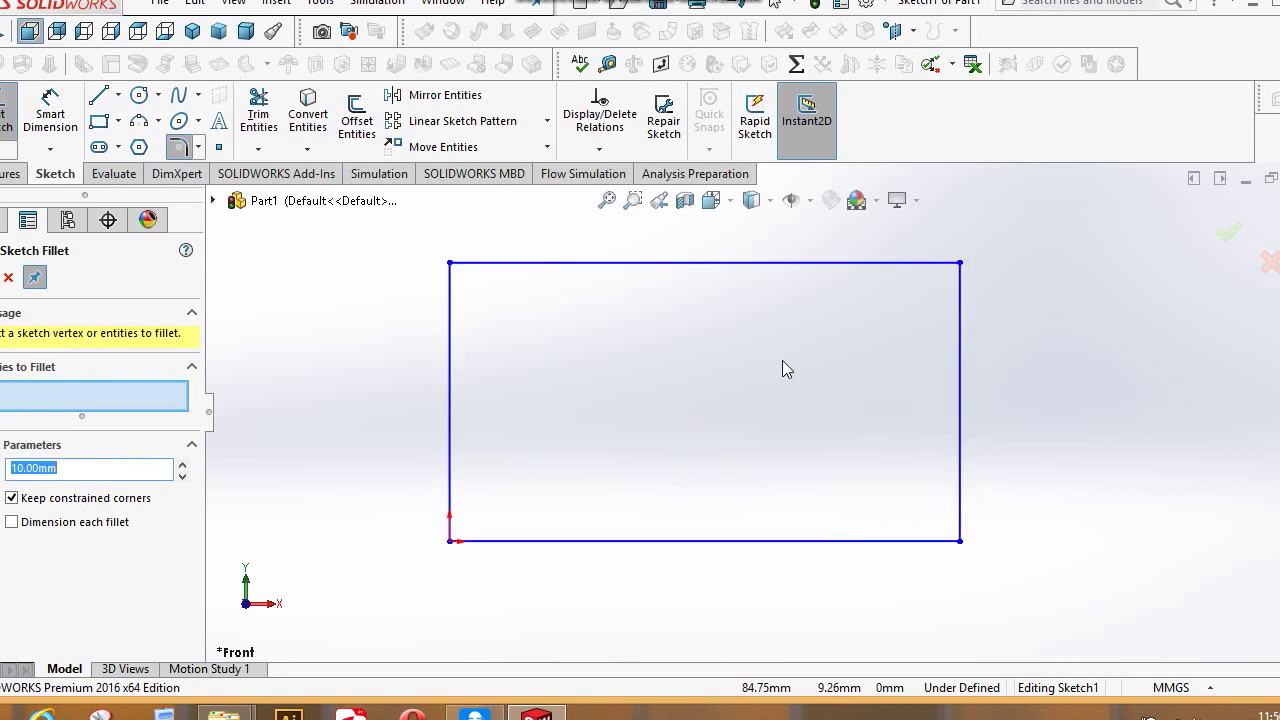
pyautogui.scroll(2, 660, 345)
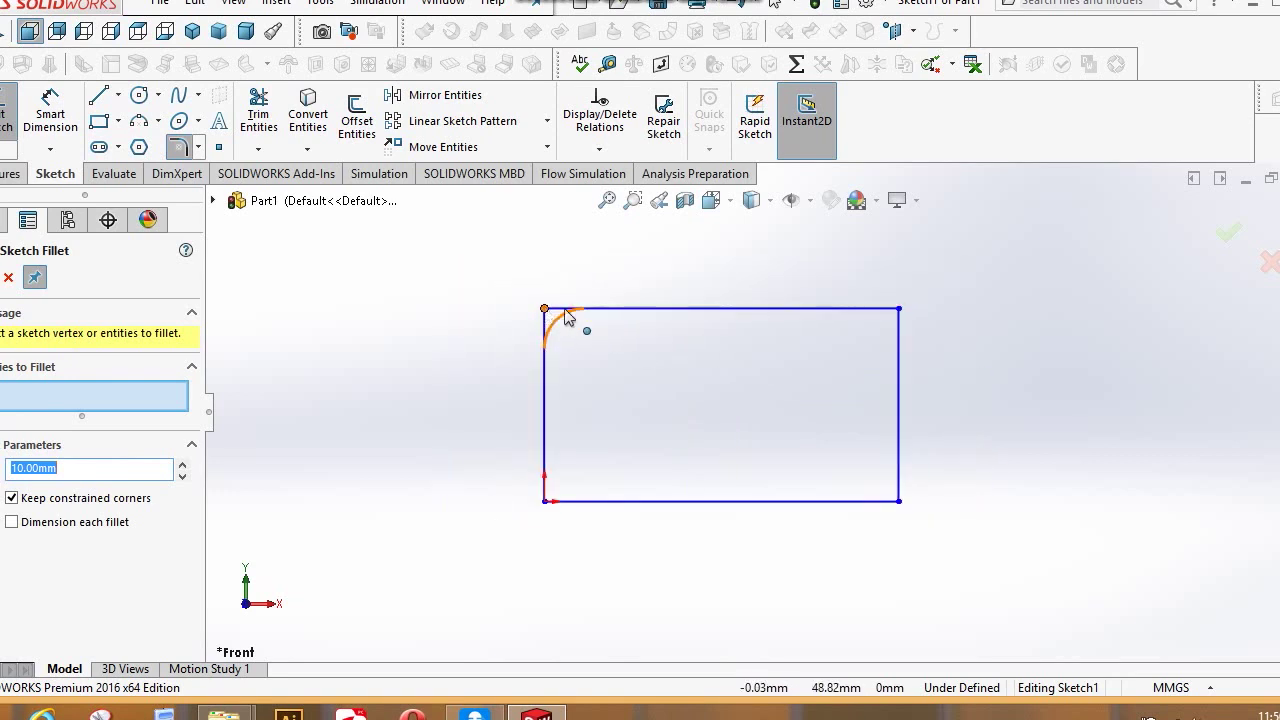
pyautogui.rightClick(956, 287)
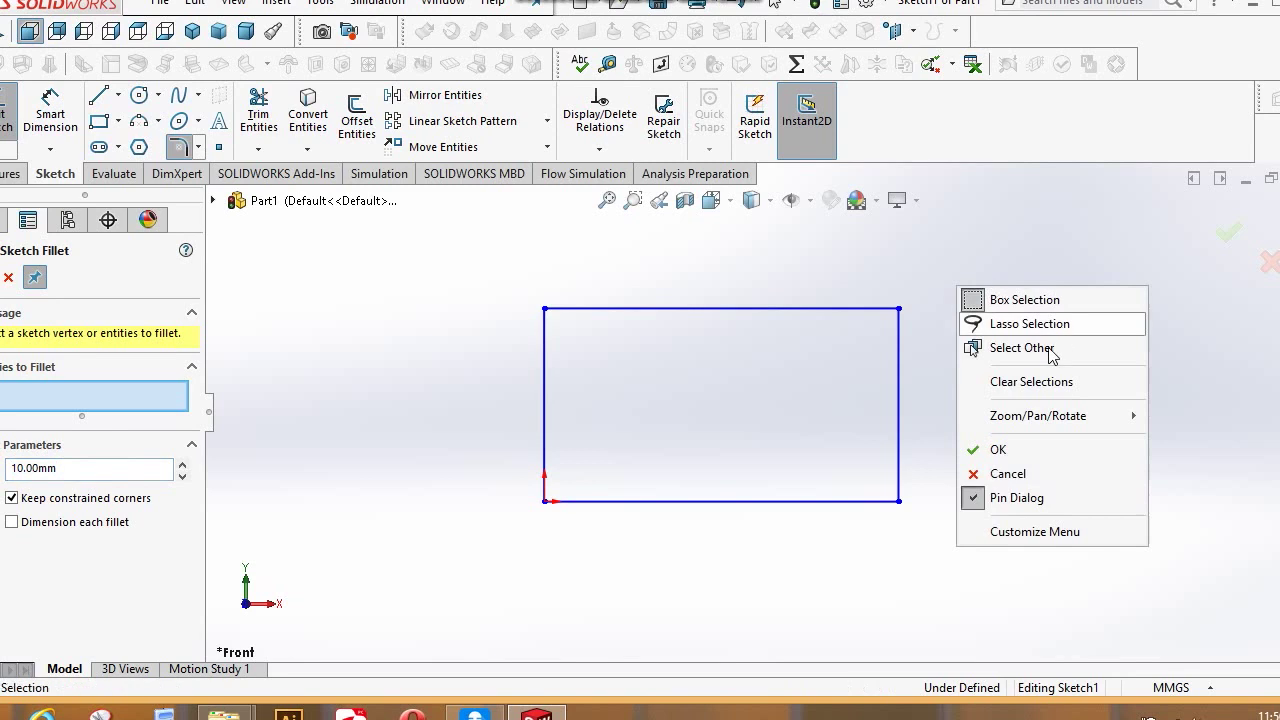
pyautogui.moveTo(1062, 421)
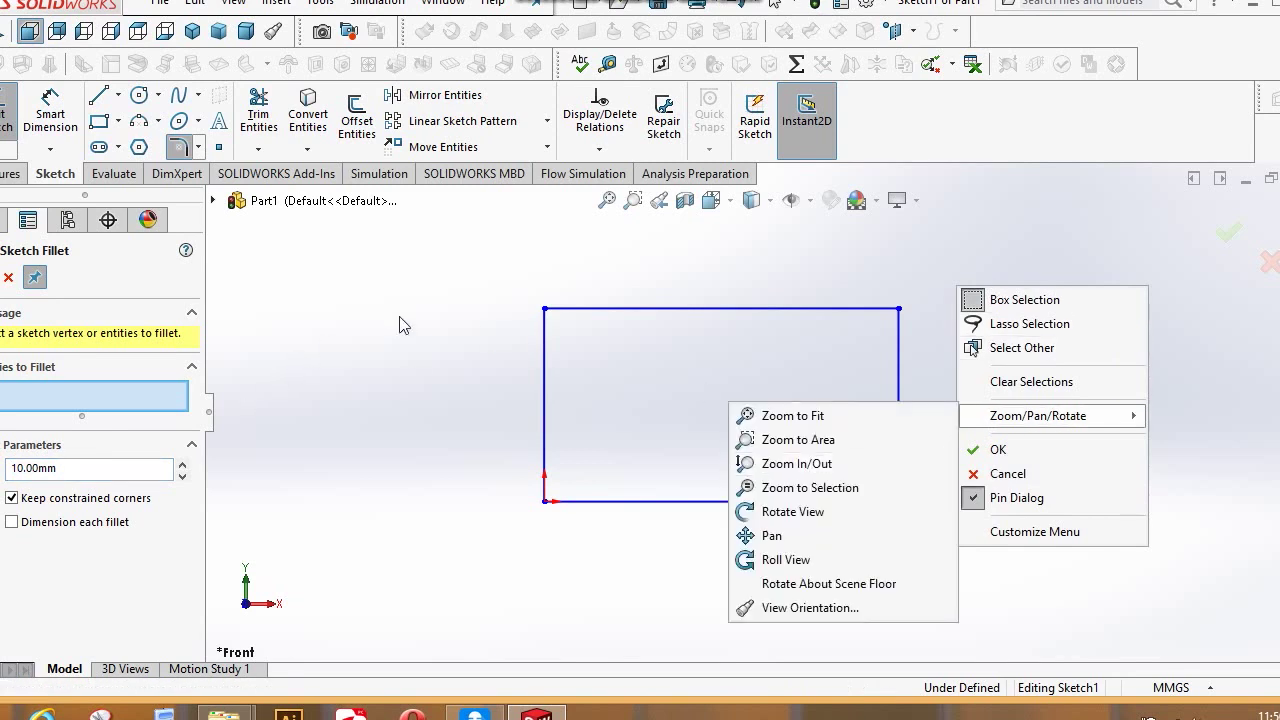
pyautogui.click(340, 310)
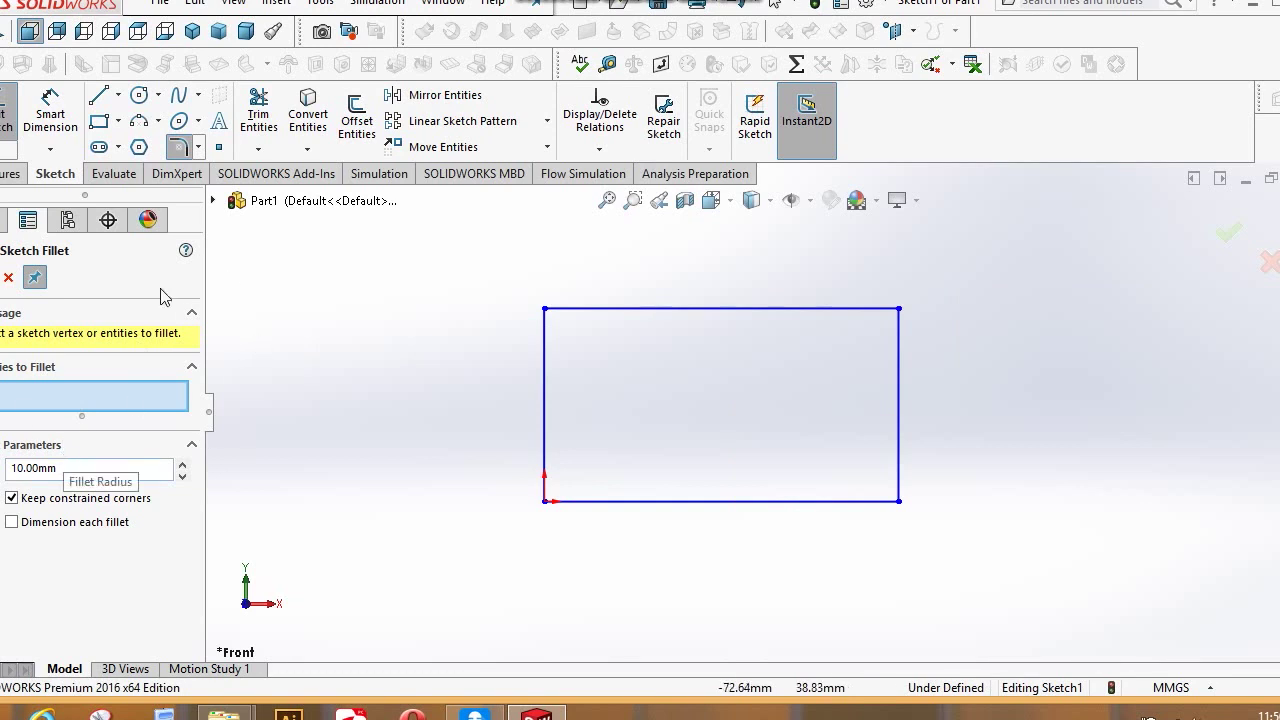
pyautogui.click(8, 279)
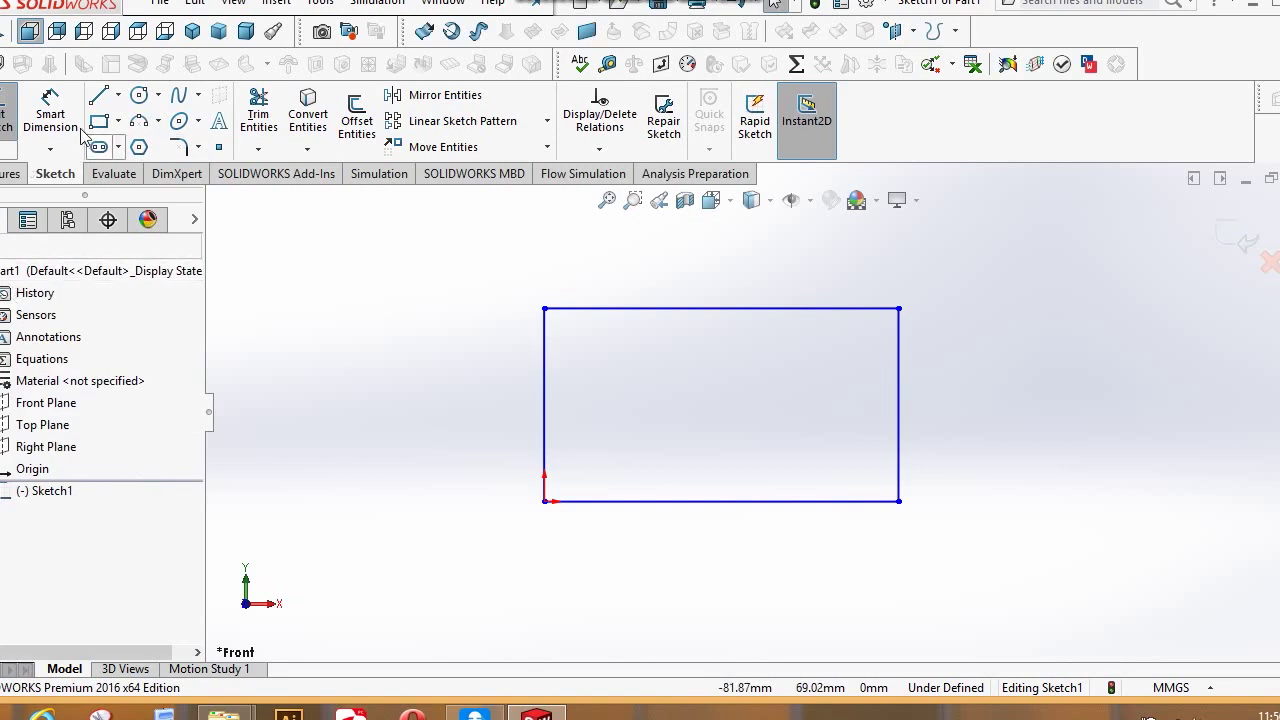
# - Dimension the rectangle's top edge to 80 mm
pyautogui.click(50, 112)
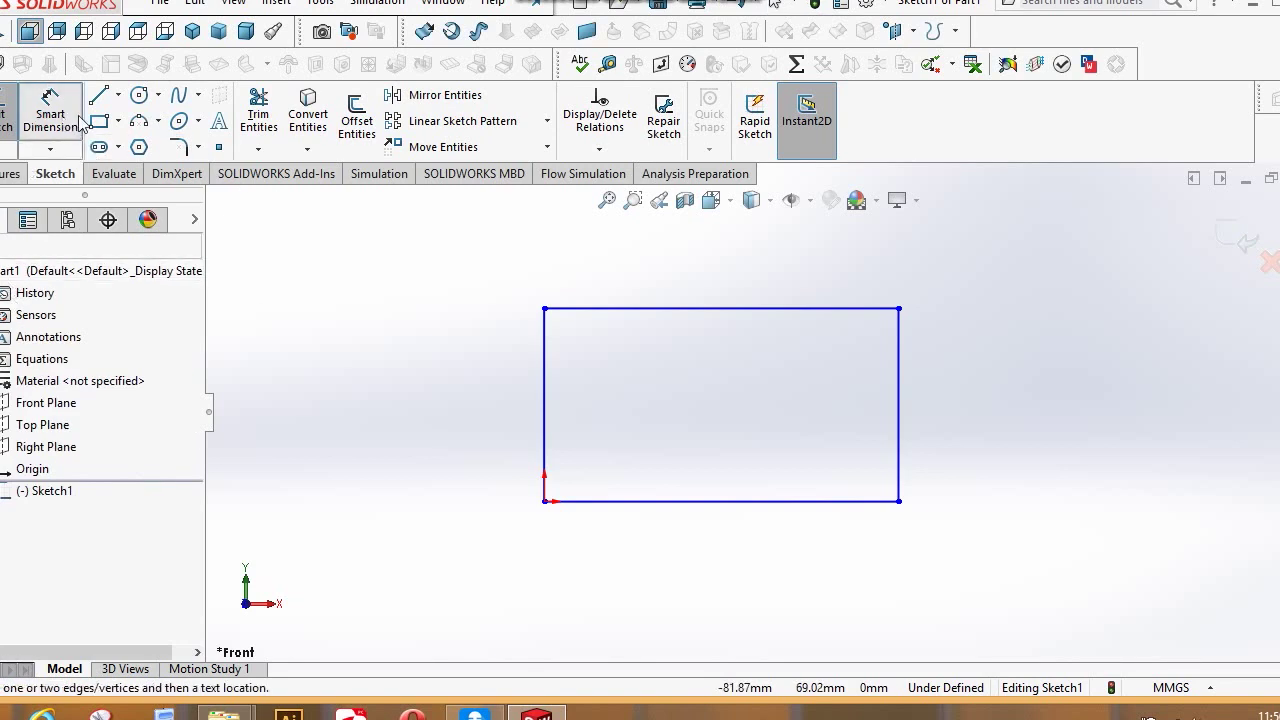
pyautogui.click(811, 300)
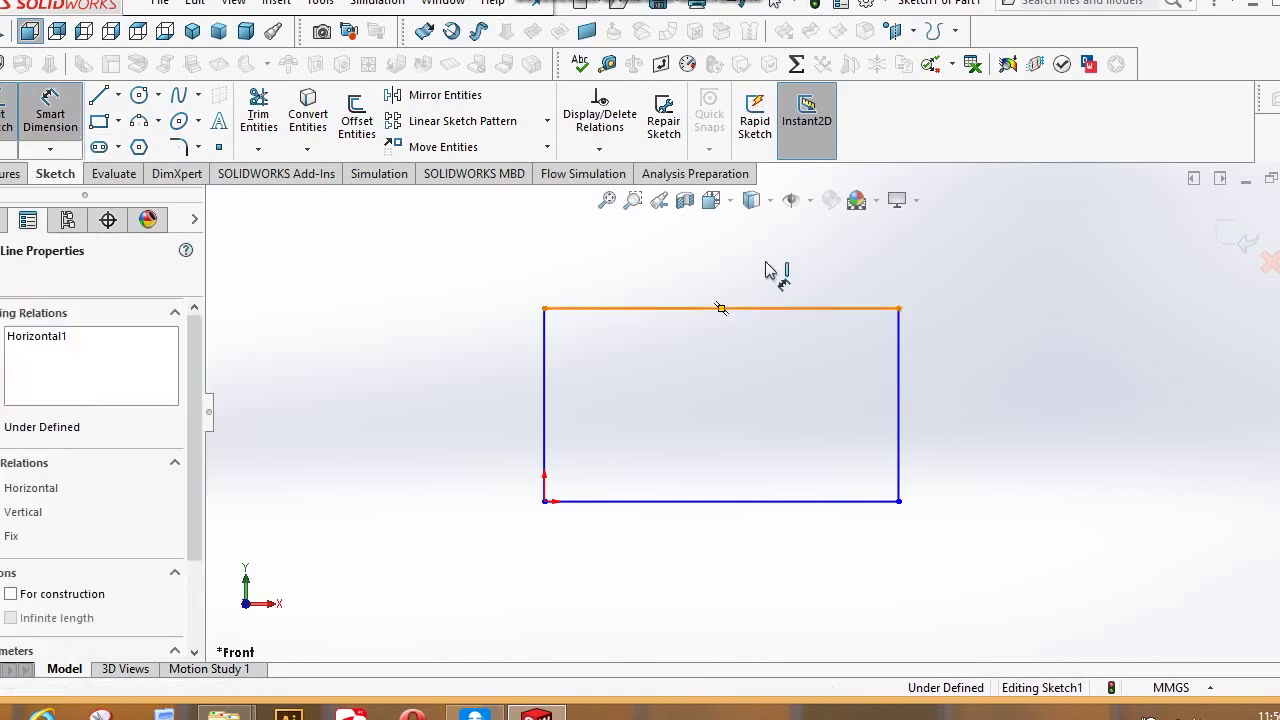
pyautogui.click(718, 280)
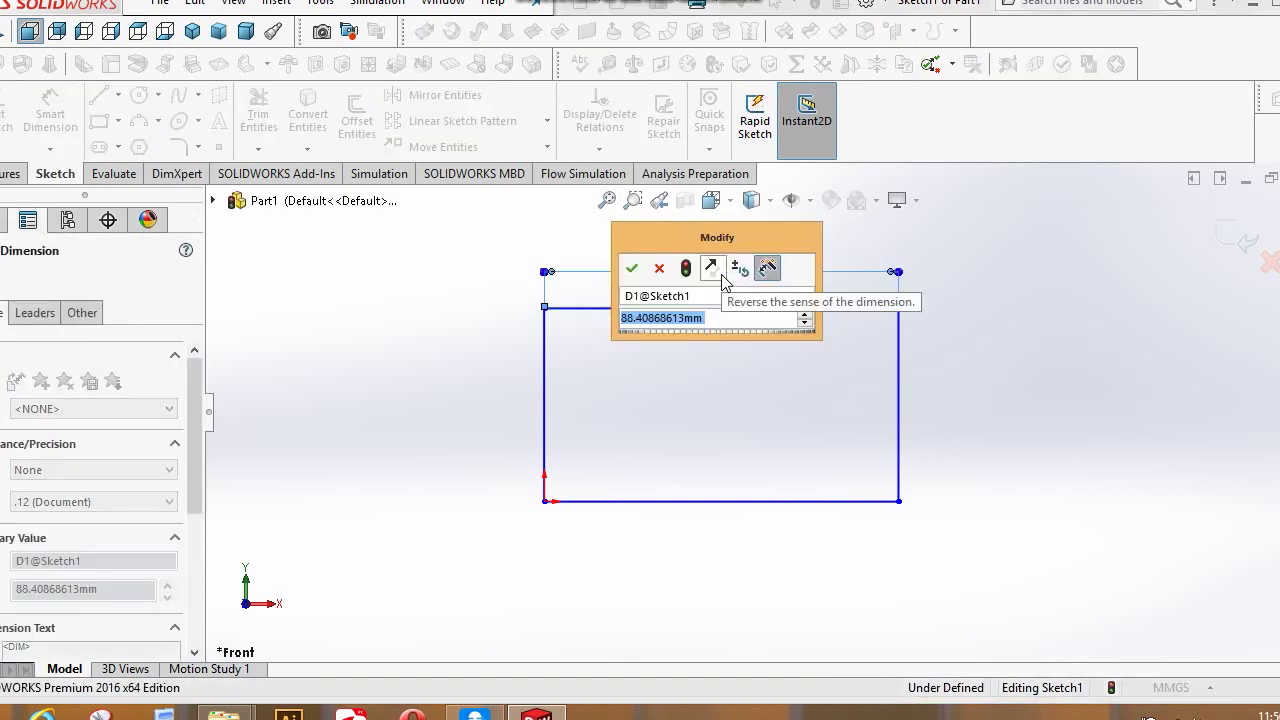
pyautogui.write('80')
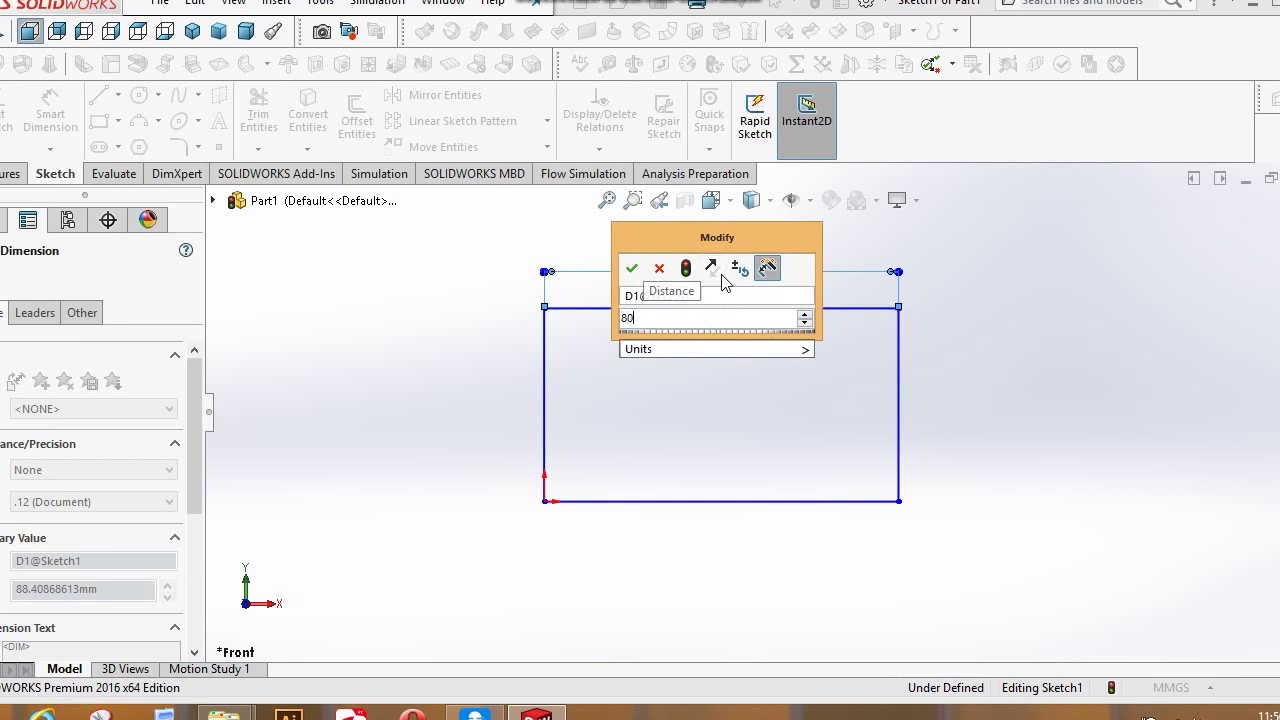
pyautogui.press('Return')
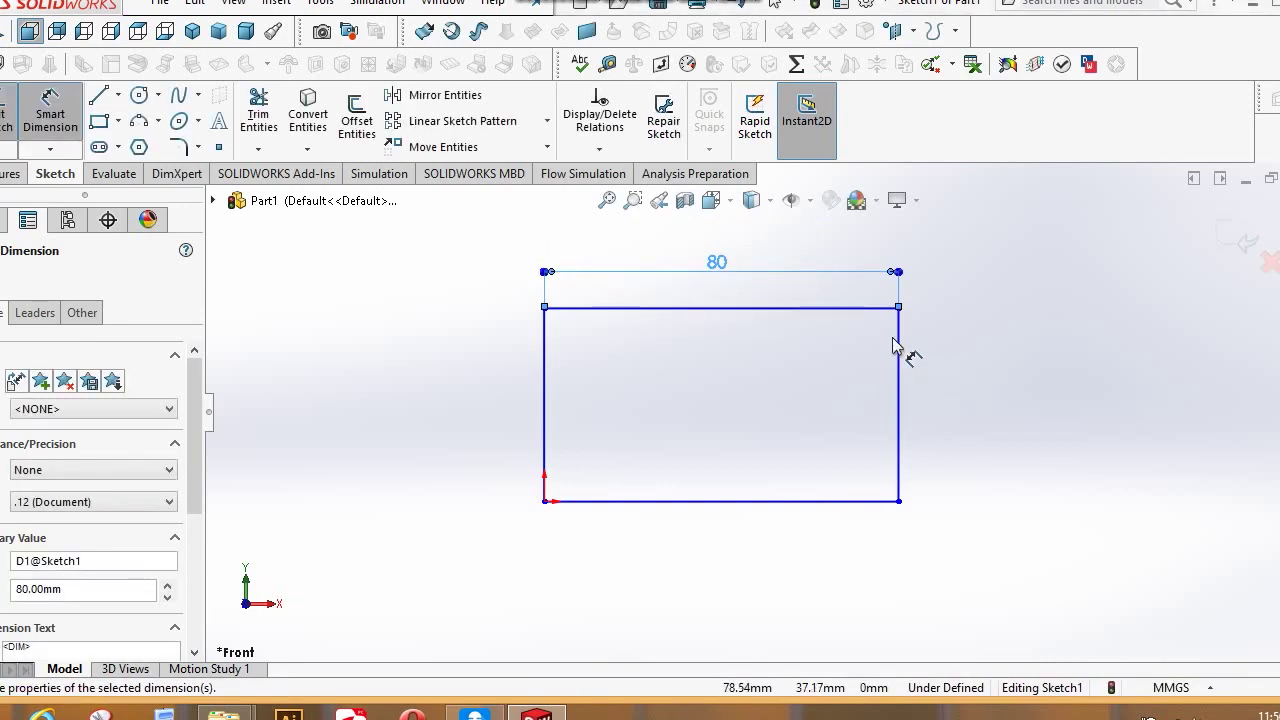
# - Dimension the rectangle's right edge to 30 mm
pyautogui.click(899, 400)
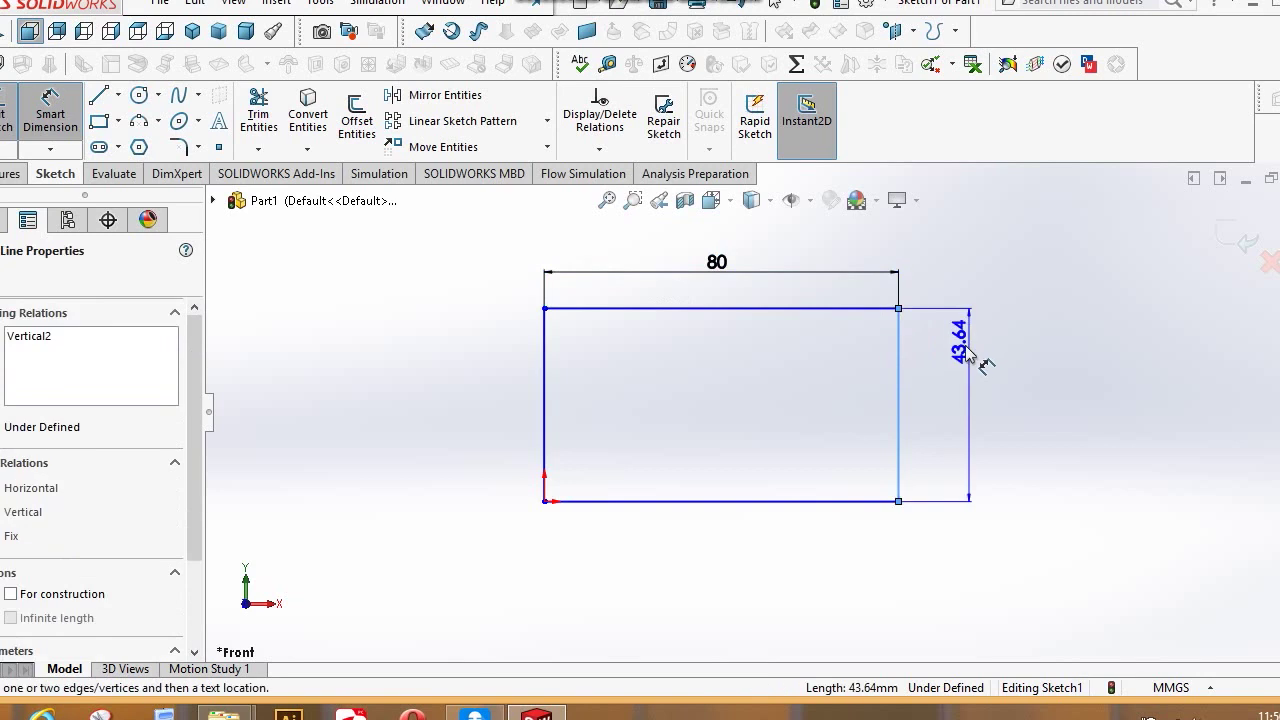
pyautogui.click(952, 402)
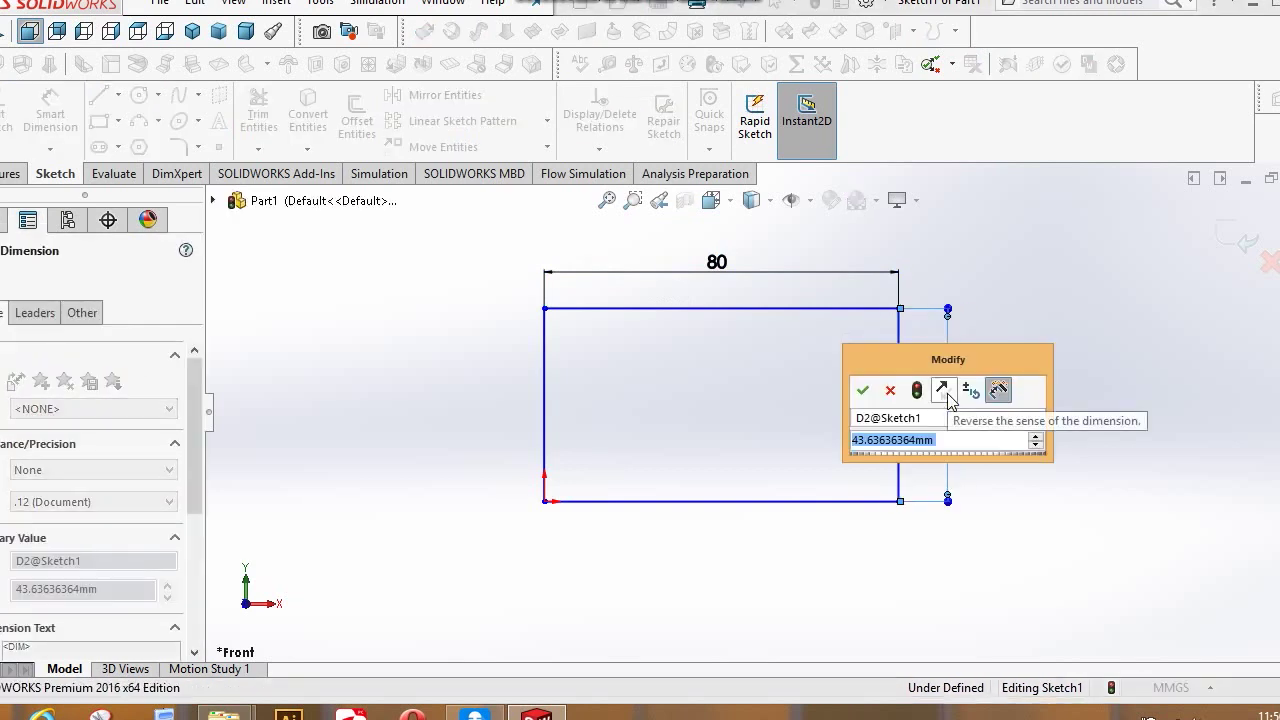
pyautogui.write('30')
pyautogui.press('Return')
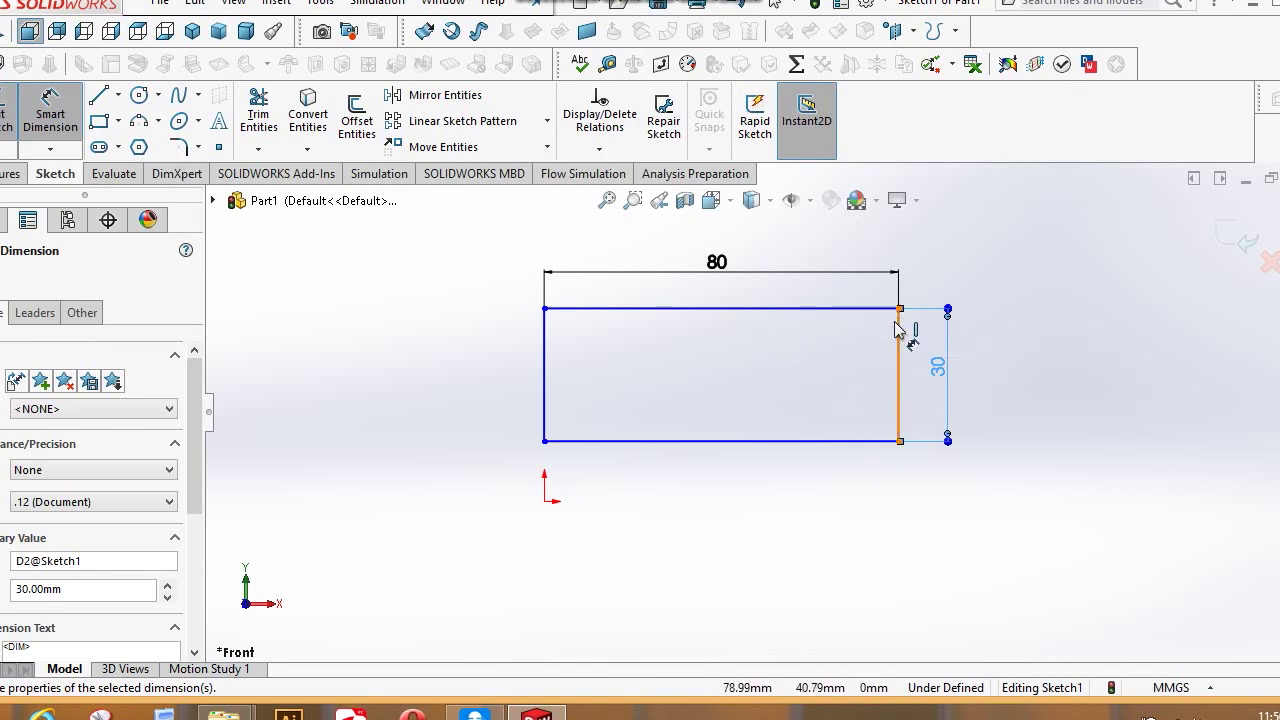
# - Draw a four-point spline curving from the upper part of the rectangle's left edge to the midpoint of its top edge
pyautogui.scroll(-3, 890, 326)
pyautogui.scroll(3, 785, 388)
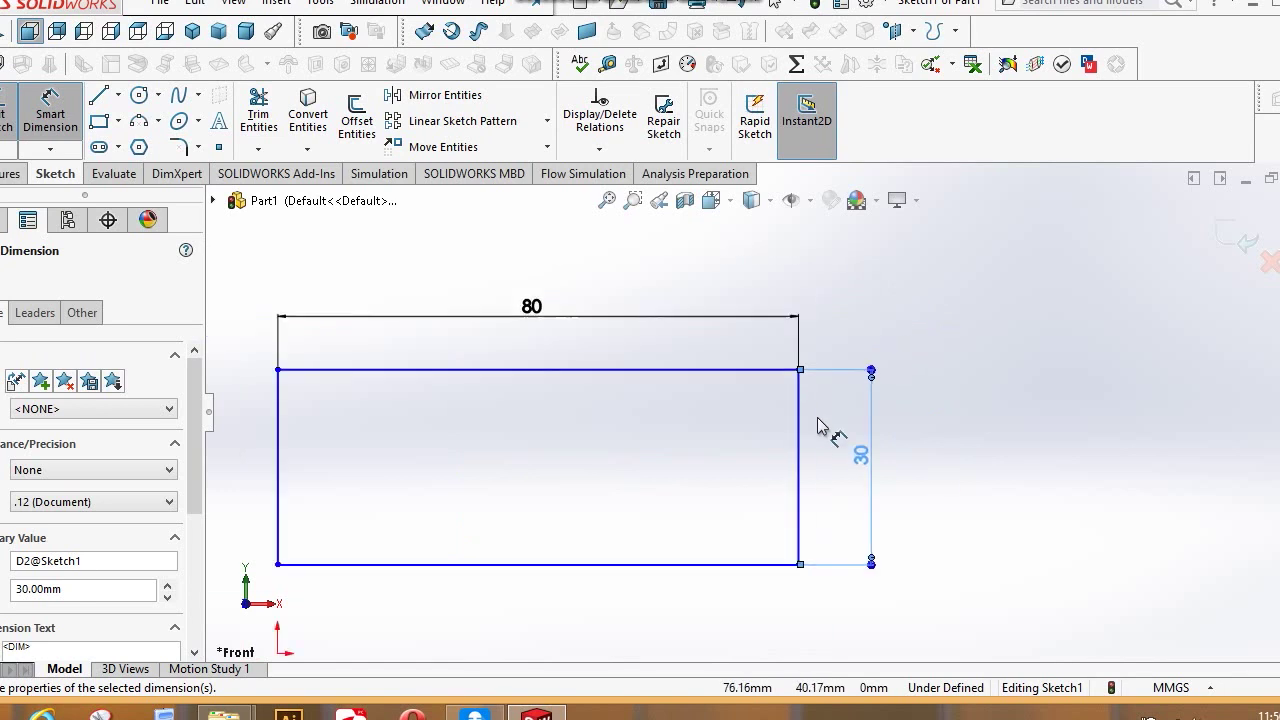
pyautogui.scroll(-3, 437, 406)
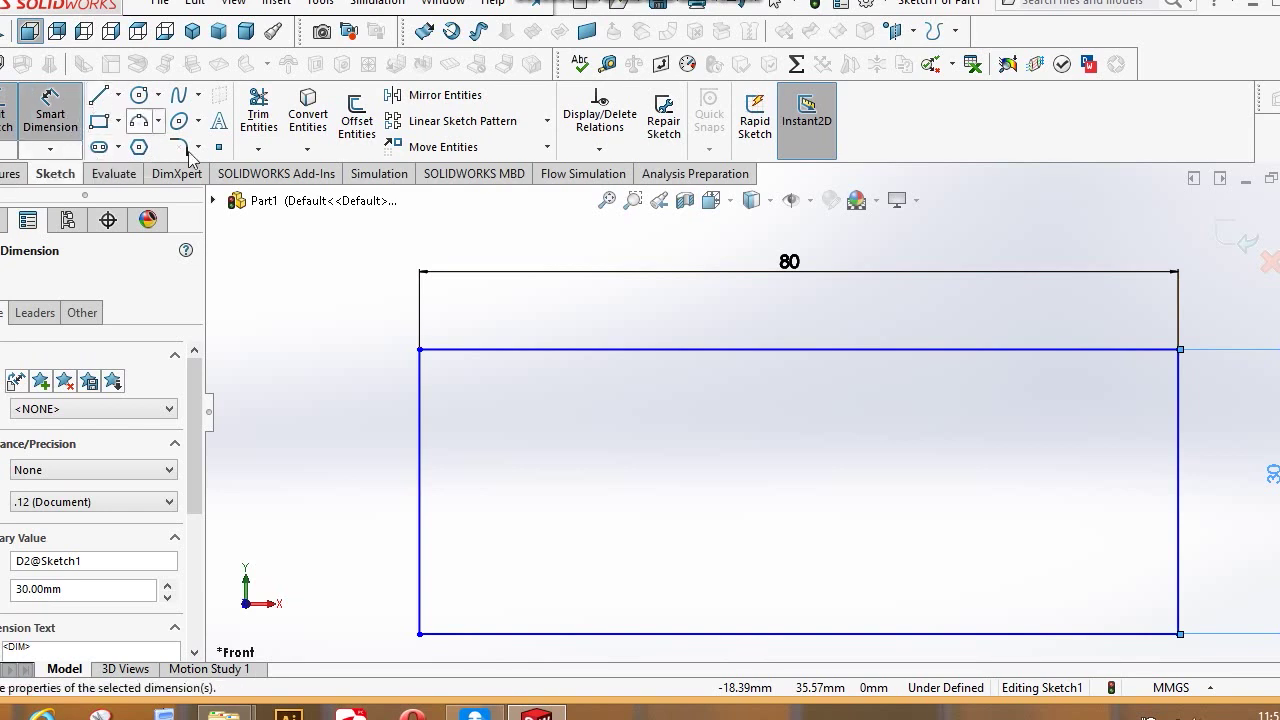
pyautogui.click(179, 97)
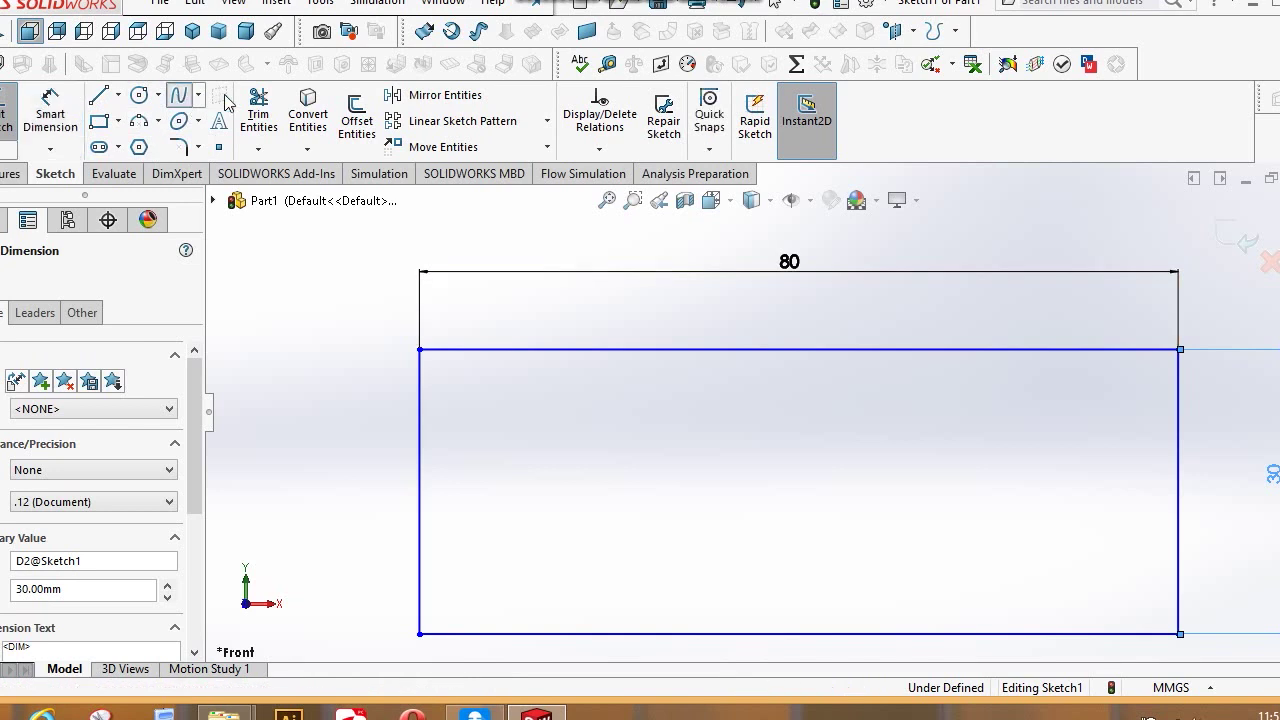
pyautogui.click(420, 437)
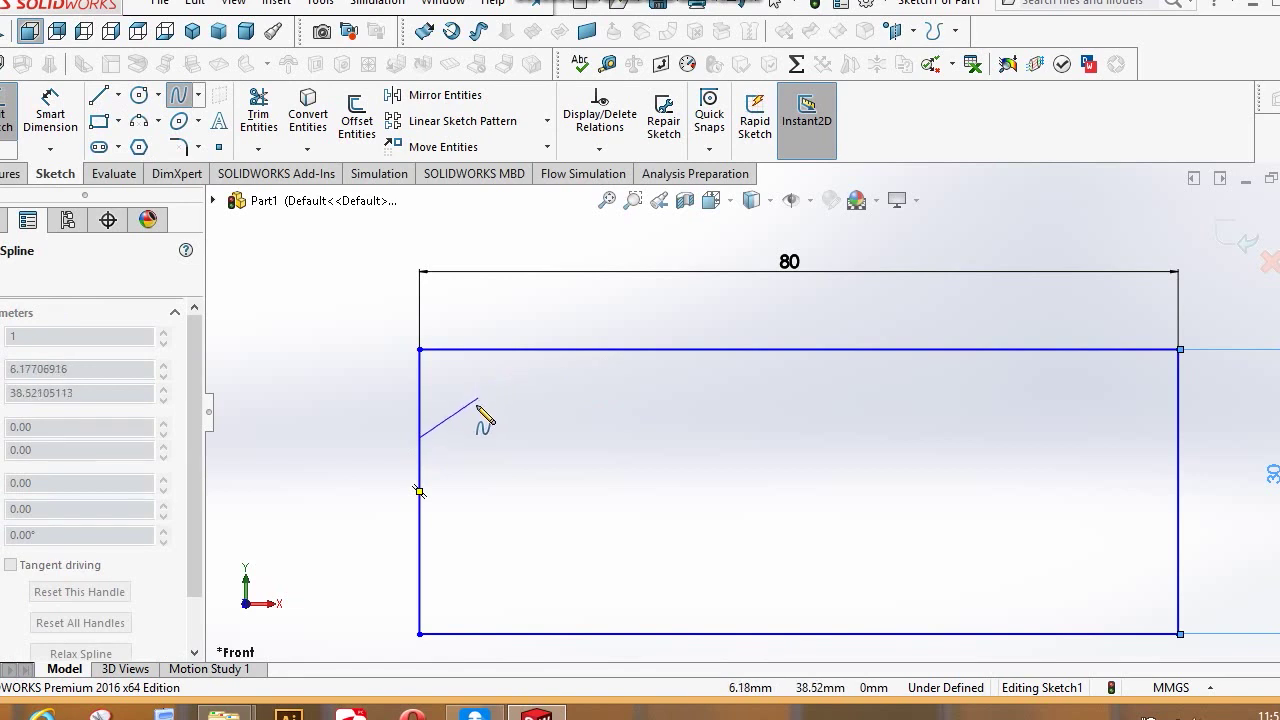
pyautogui.click(497, 403)
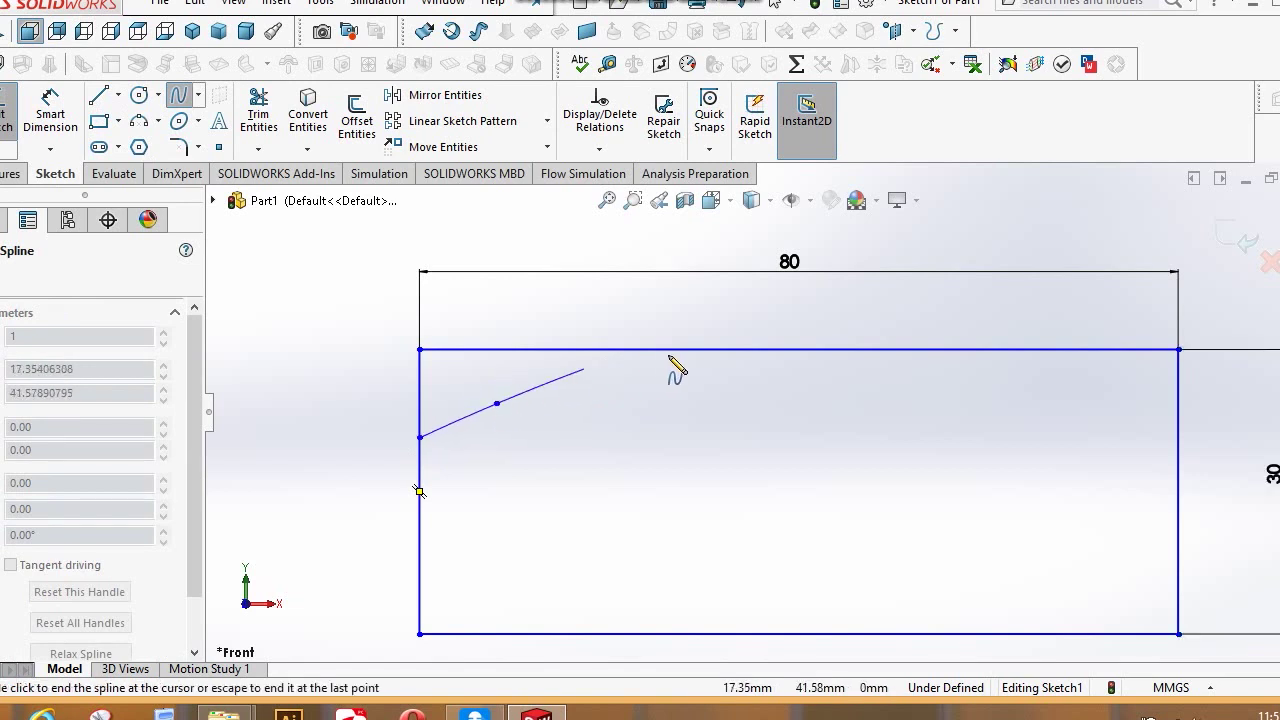
pyautogui.click(741, 349)
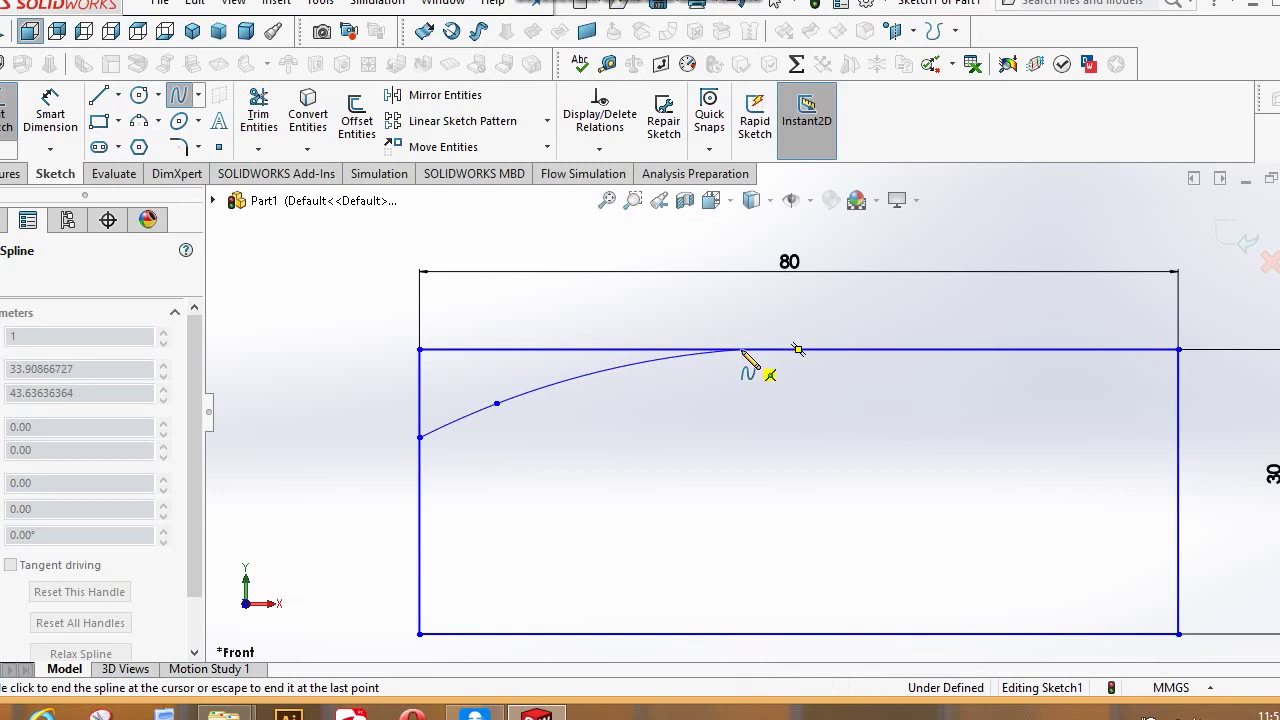
pyautogui.rightClick(798, 349)
pyautogui.click(824, 364)
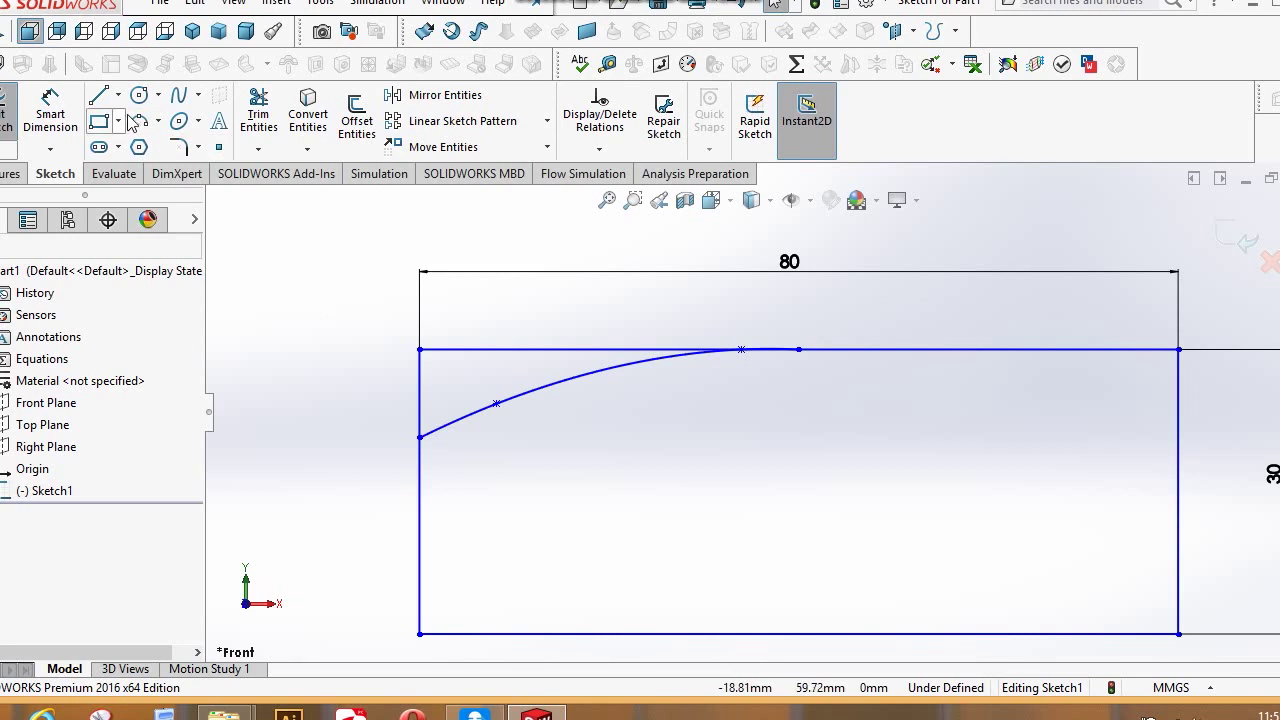
pyautogui.click(180, 97)
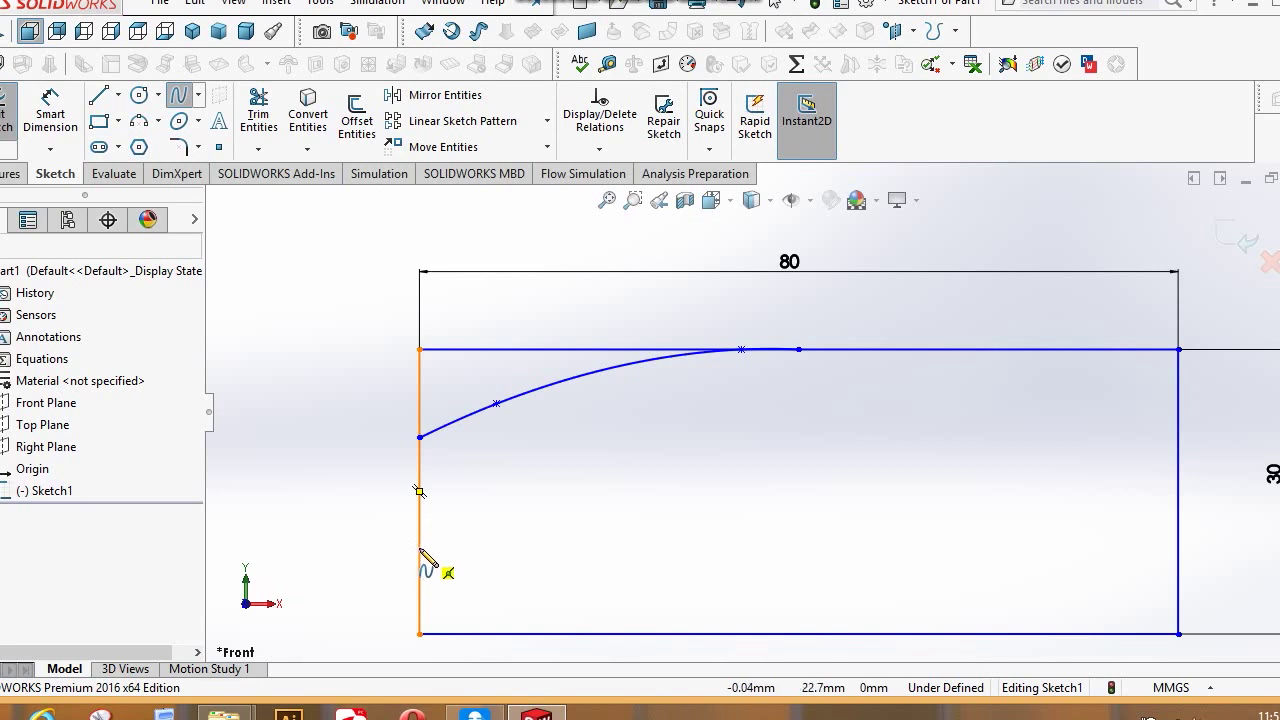
pyautogui.click(420, 548)
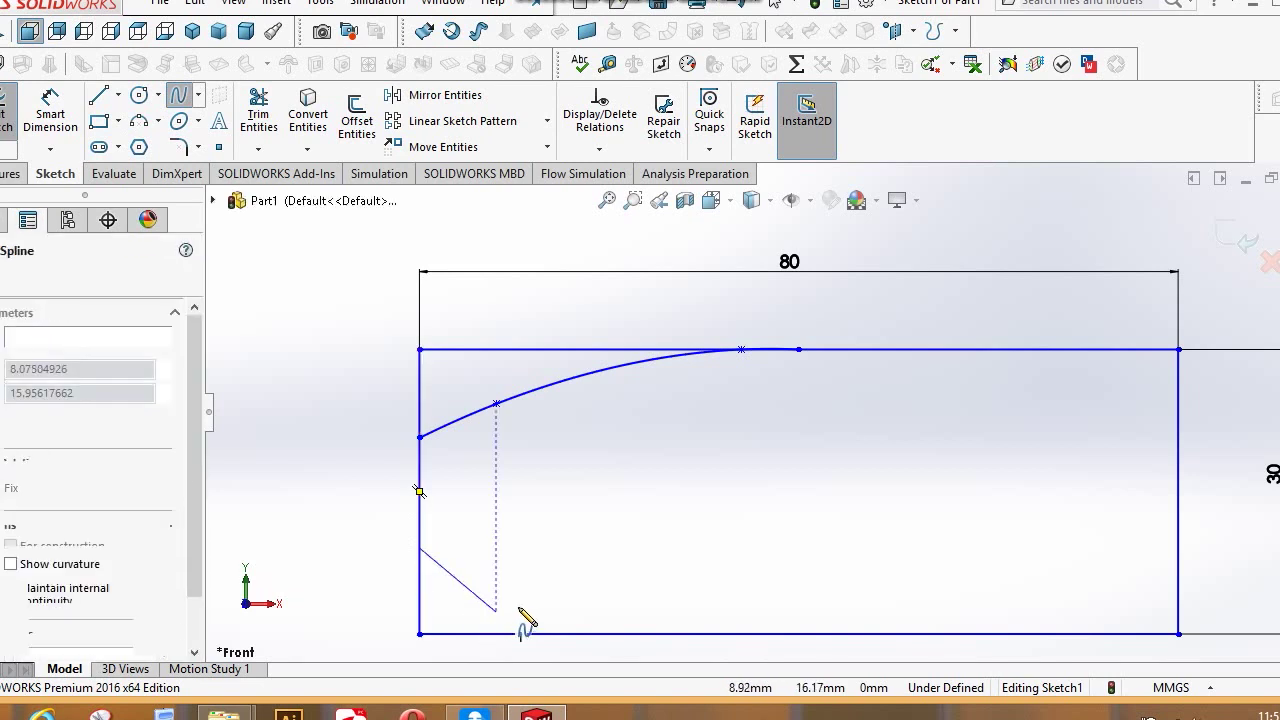
pyautogui.click(460, 590)
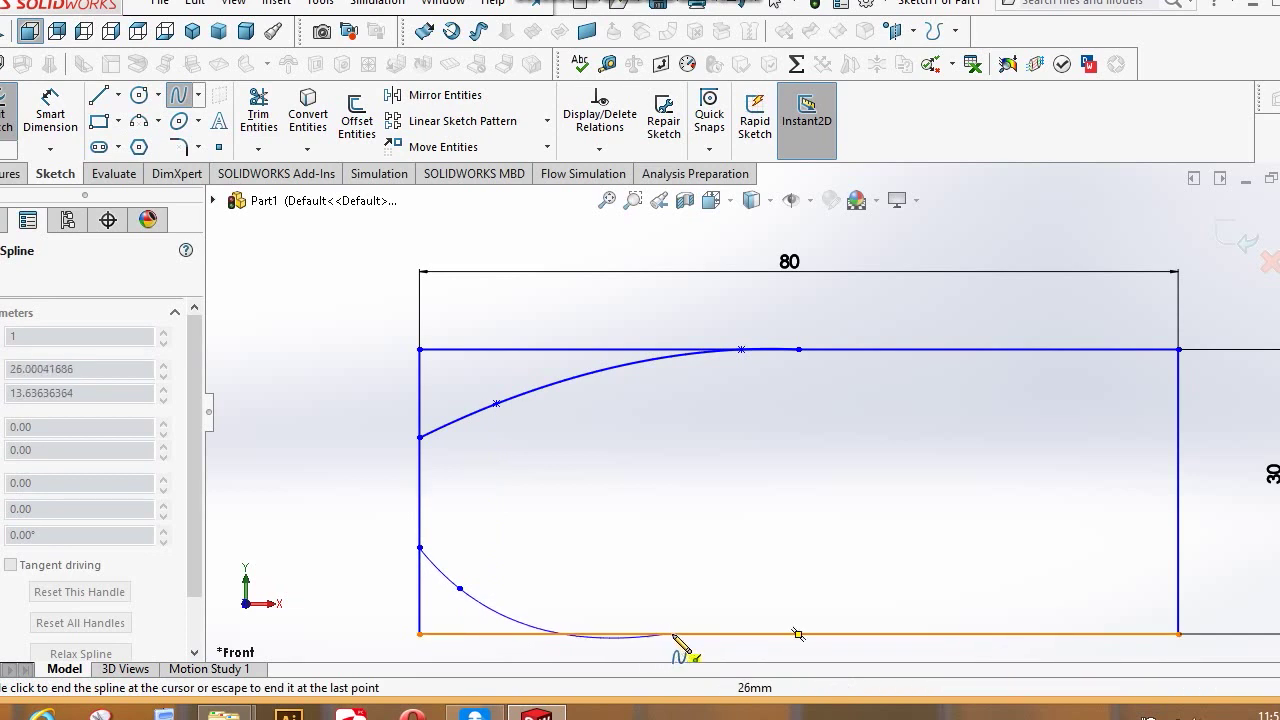
pyautogui.click(598, 634)
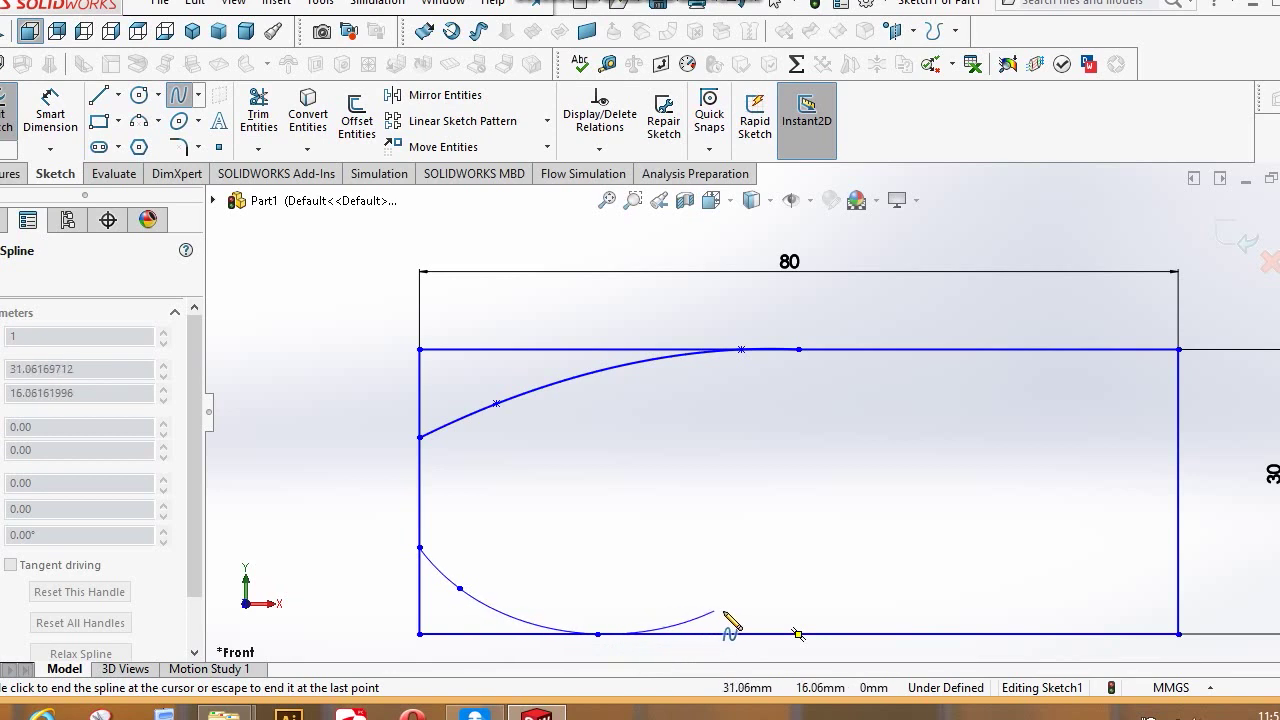
pyautogui.click(755, 608)
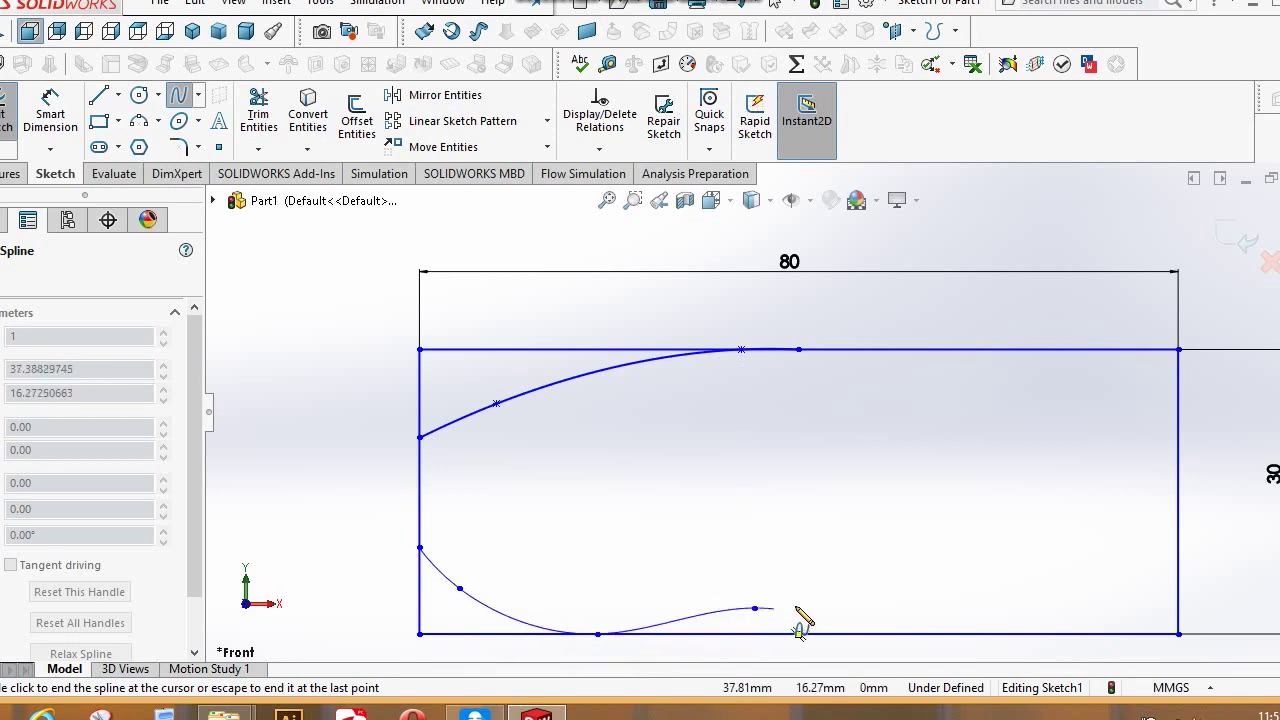
pyautogui.click(835, 603)
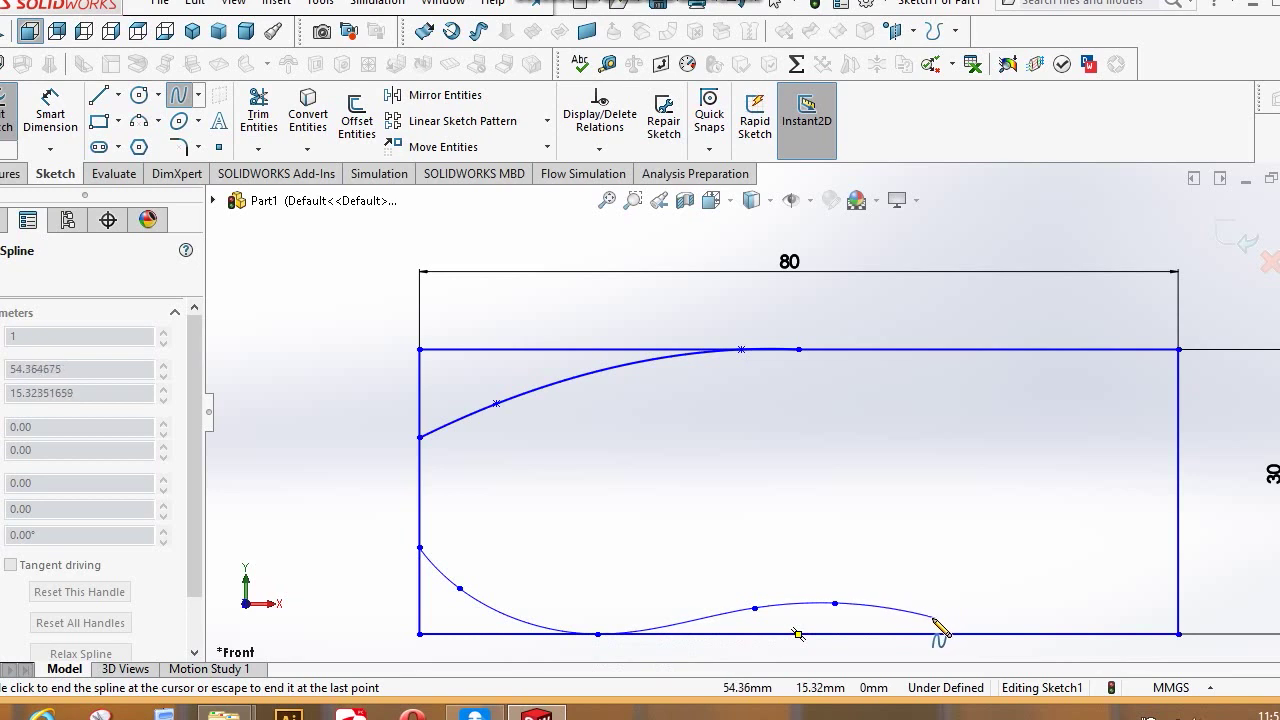
pyautogui.doubleClick(887, 593)
pyautogui.press('Escape')
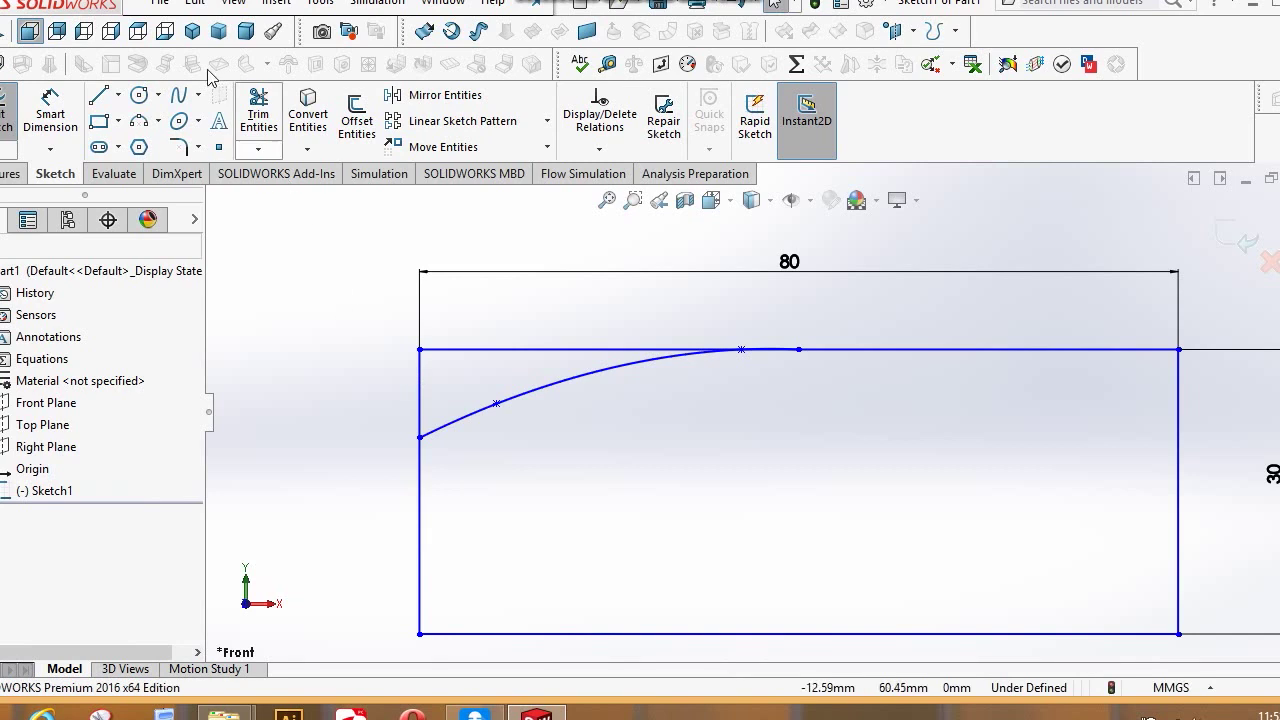
# - Start a spline on the rectangle's left edge, curve it down to the bottom edge, and continue it in waves to the lower right edge
pyautogui.click(178, 97)
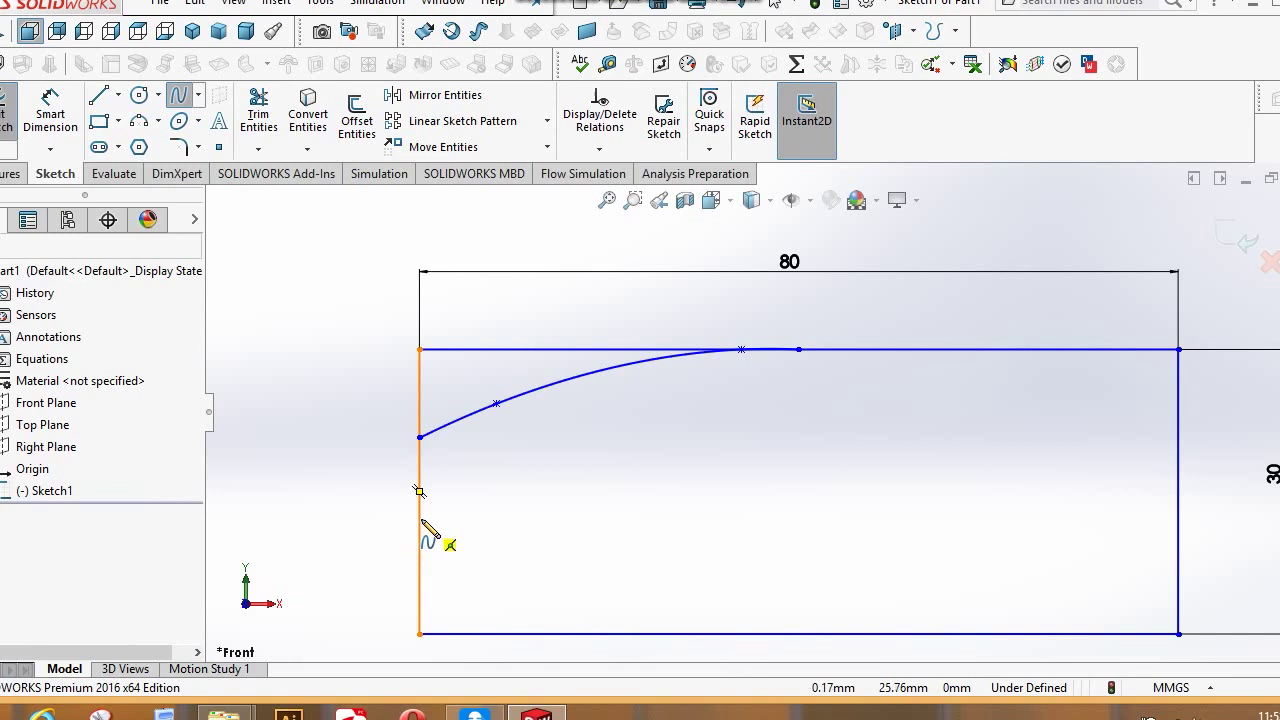
pyautogui.click(420, 520)
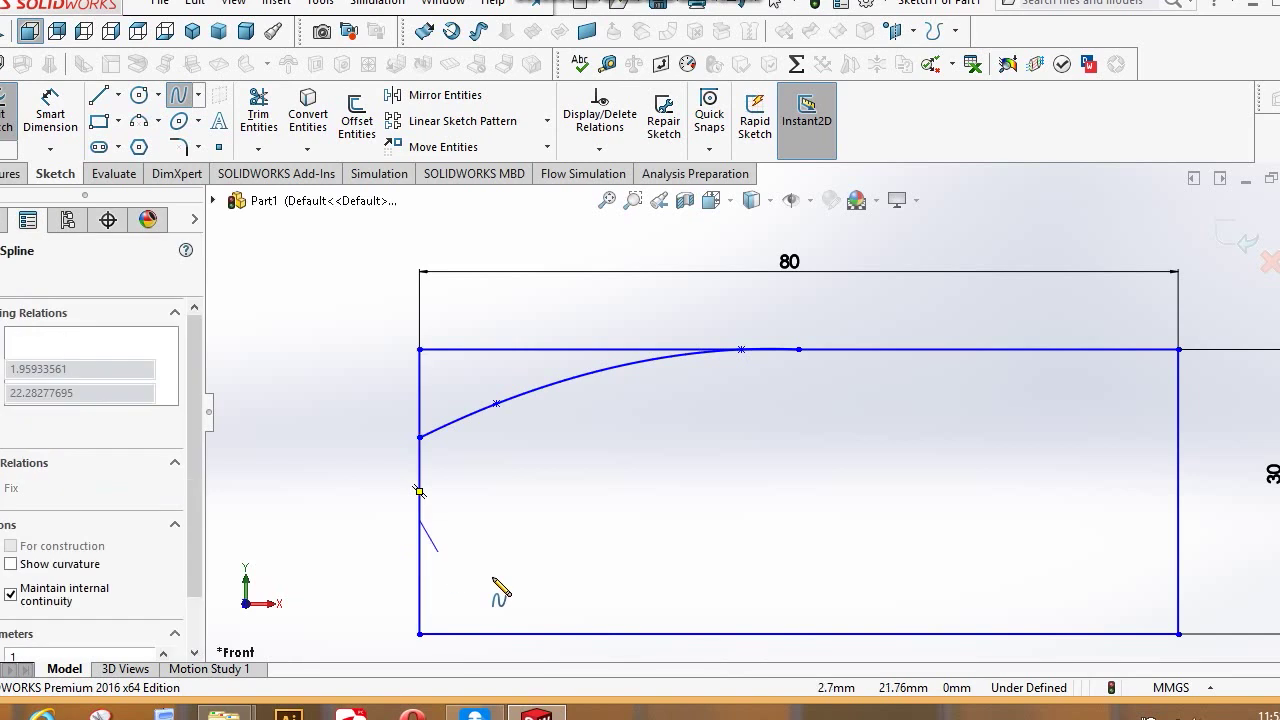
pyautogui.click(438, 569)
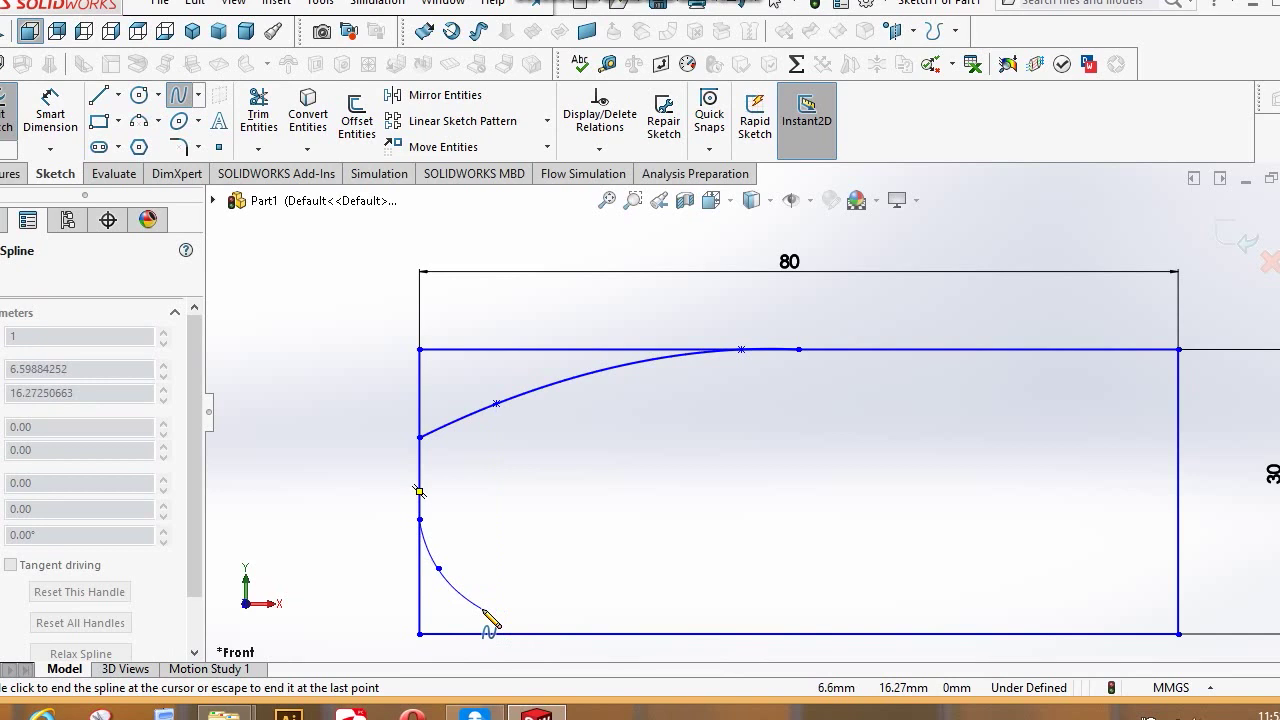
pyautogui.click(483, 609)
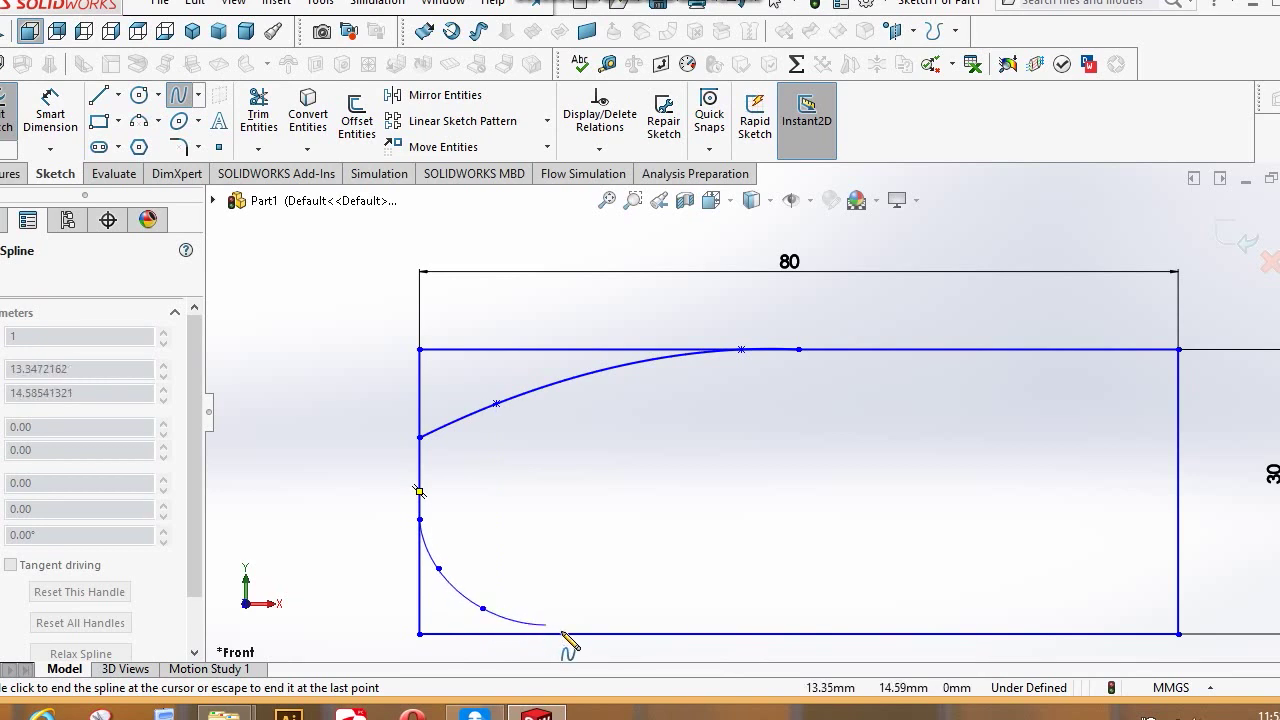
pyautogui.click(561, 633)
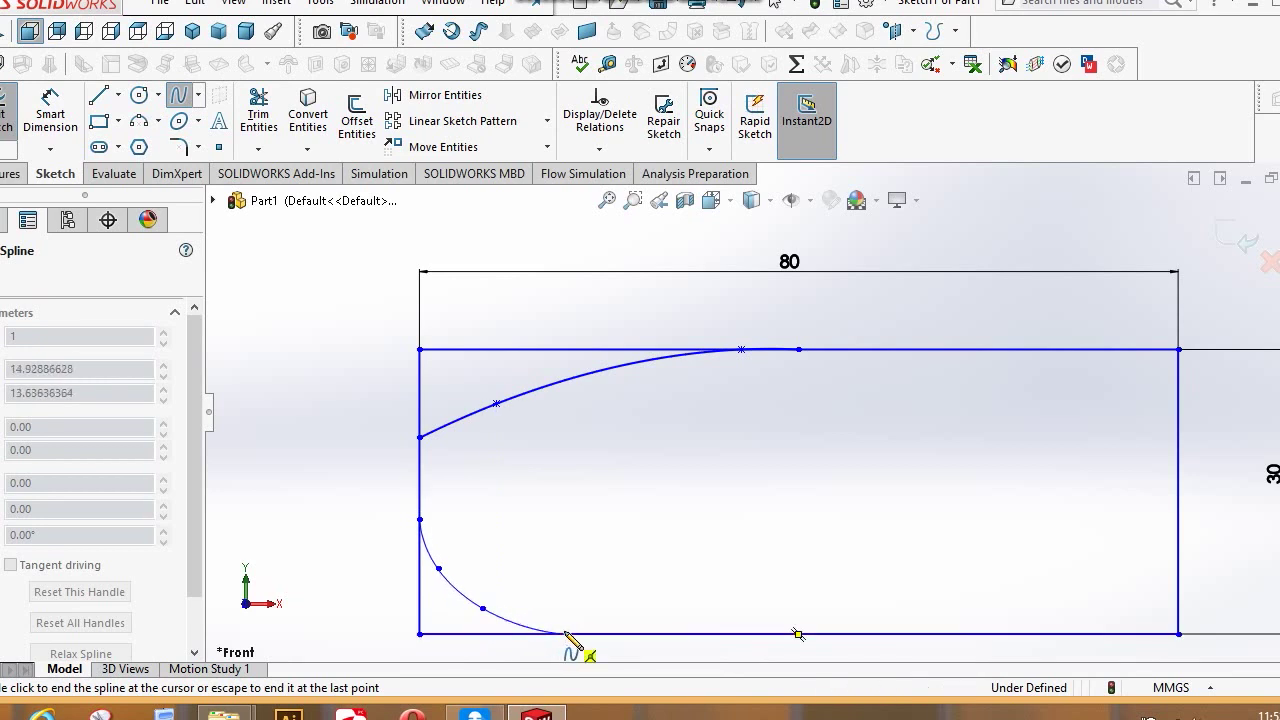
pyautogui.click(689, 613)
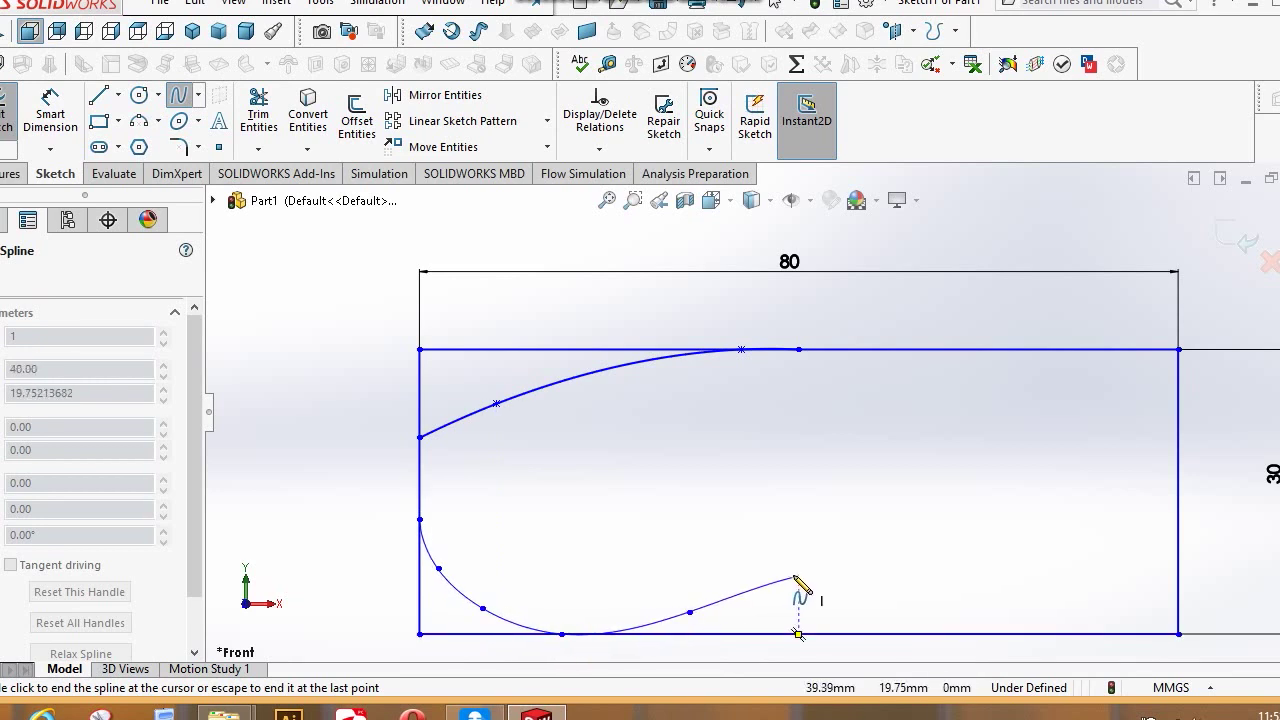
pyautogui.click(798, 577)
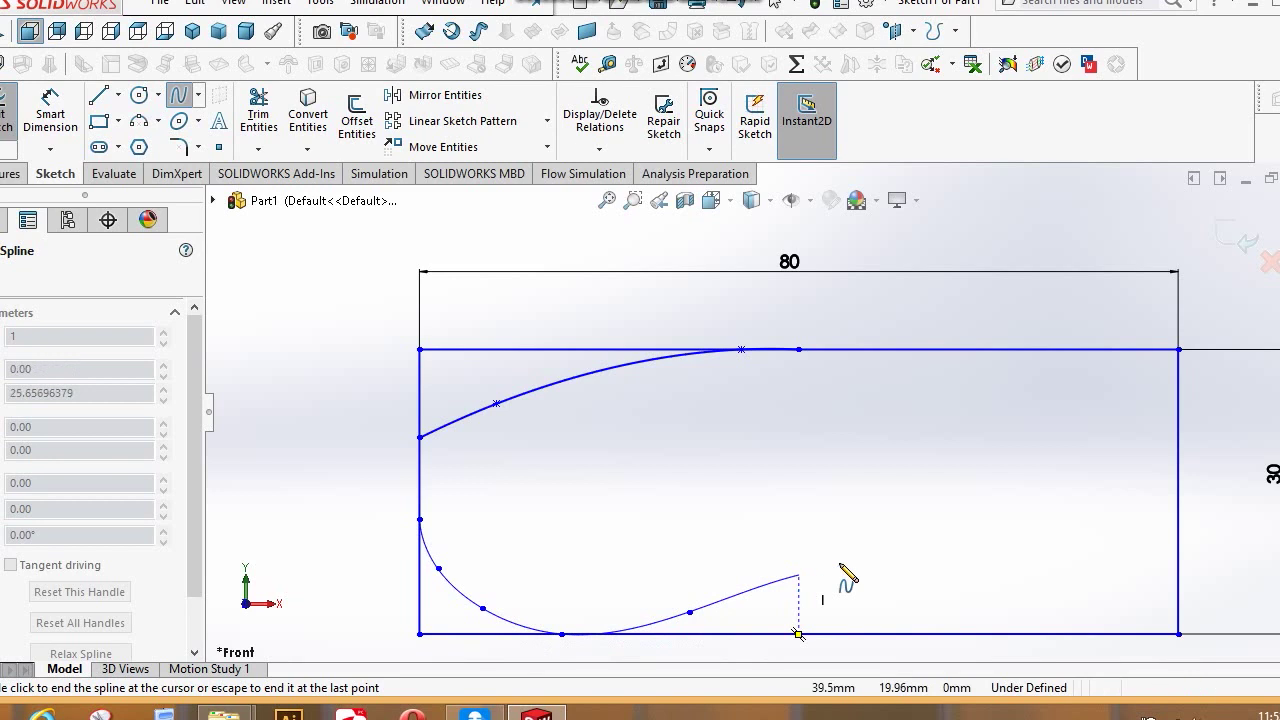
pyautogui.click(914, 572)
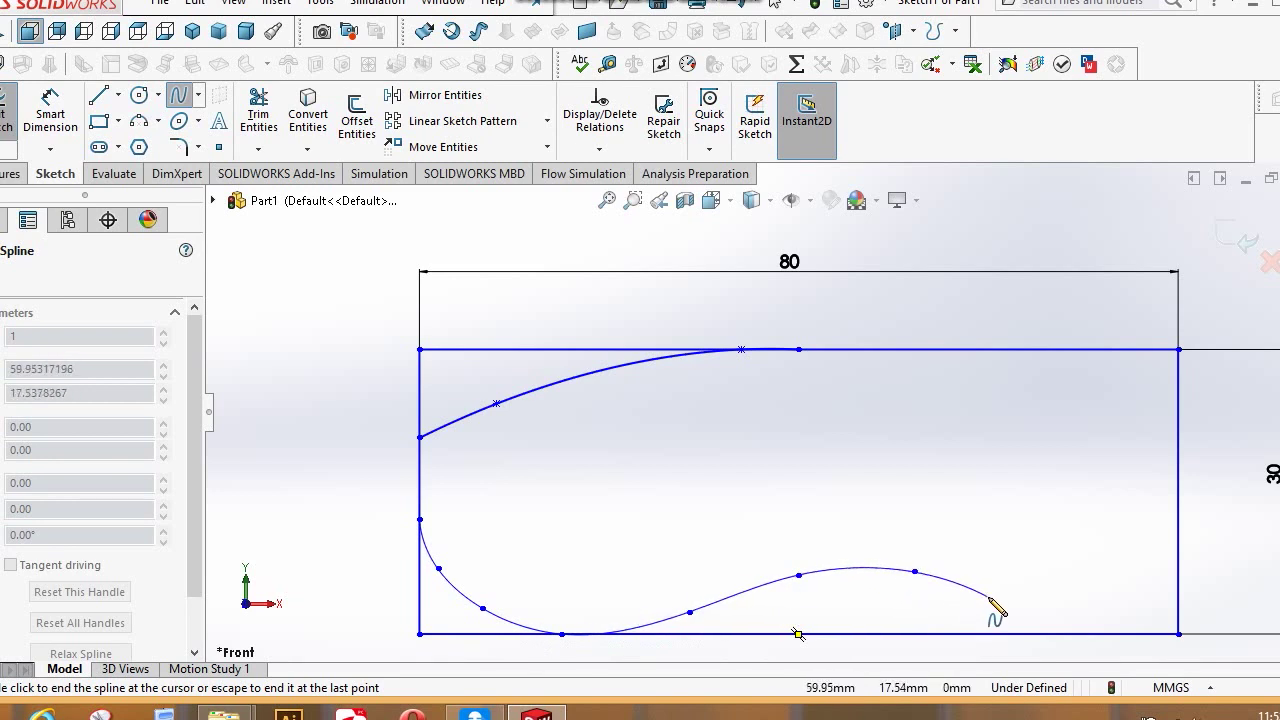
pyautogui.click(988, 597)
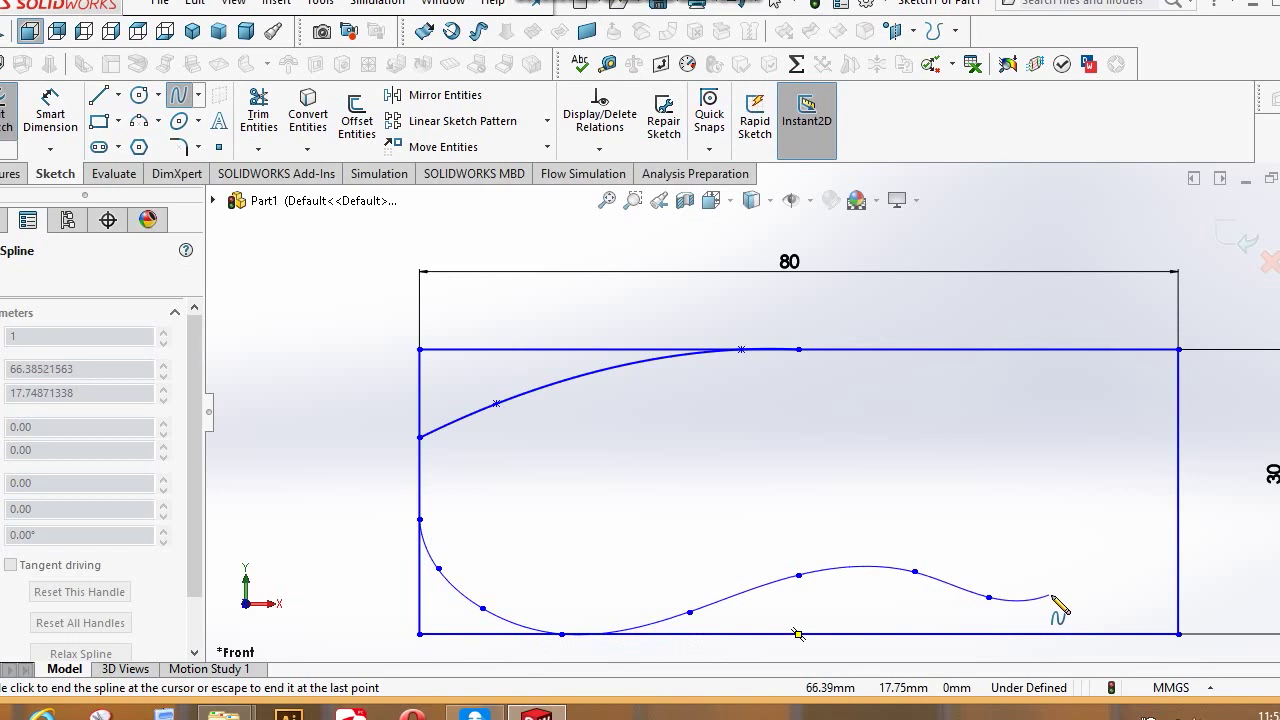
pyautogui.click(1172, 594)
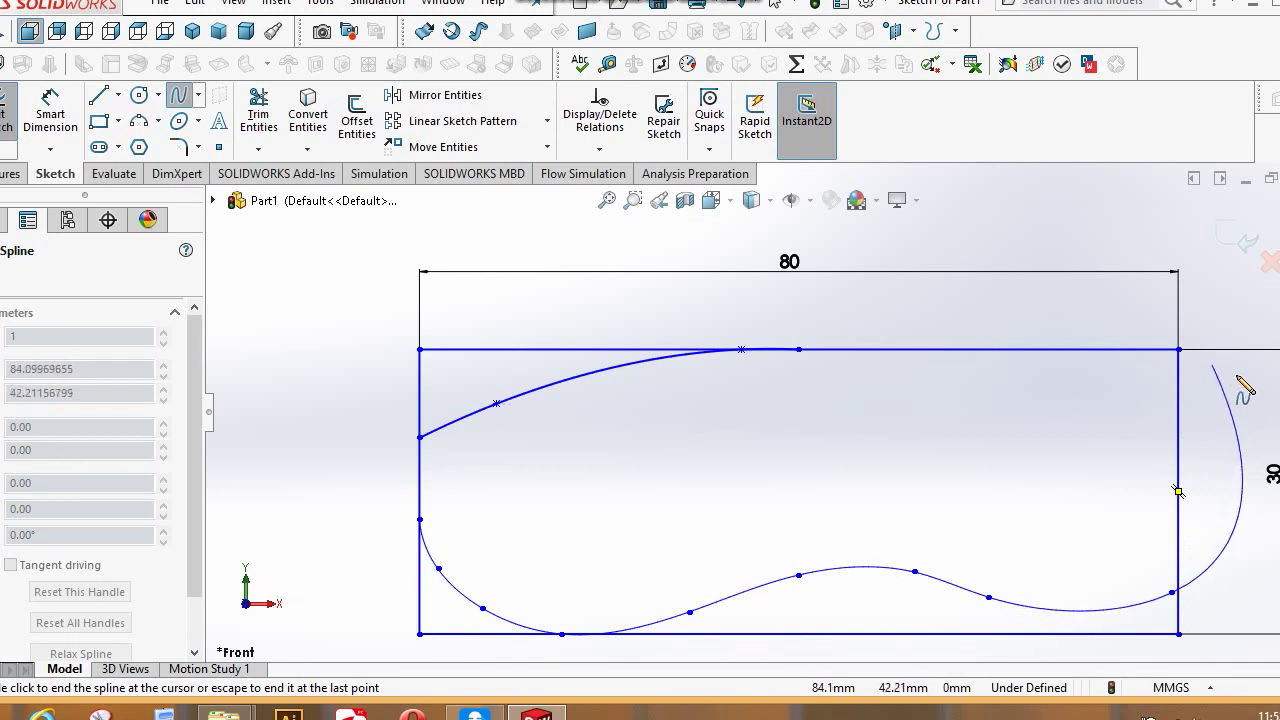
# - Continue the spline around outside the right edge, back along the top edge through the upper-left corner, and end it about 9 mm beyond the left edge
pyautogui.click(1249, 450)
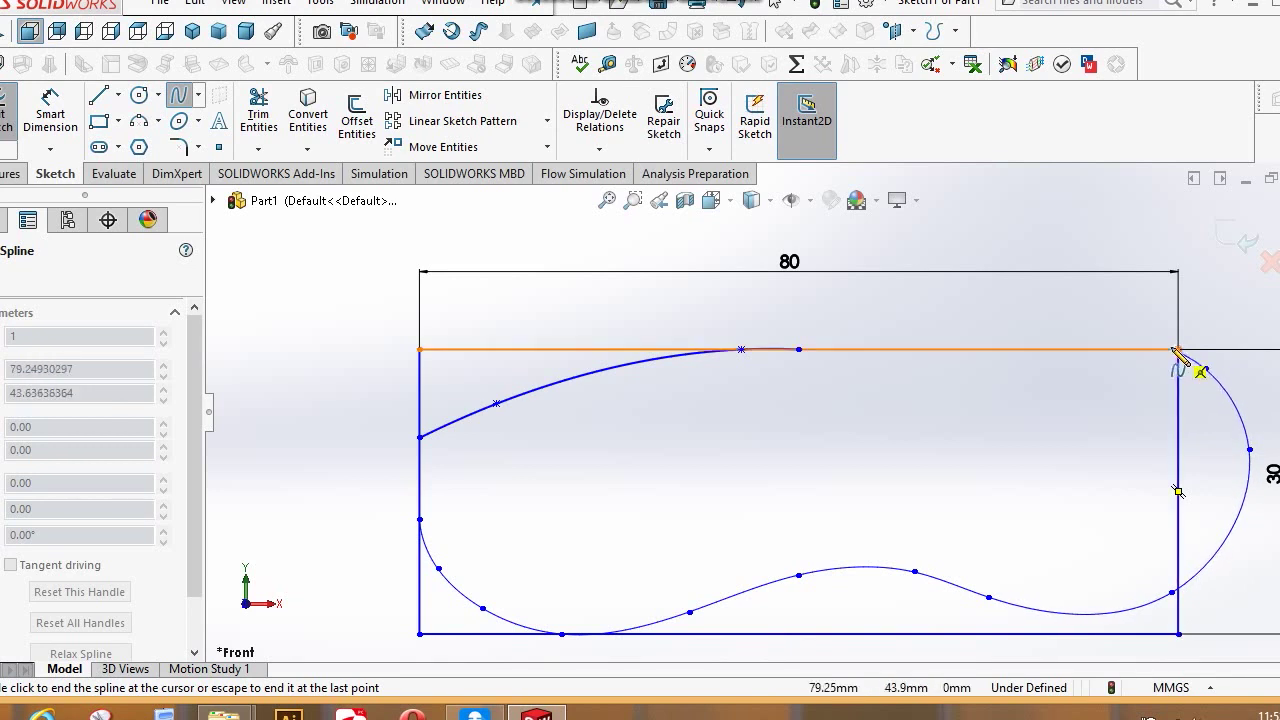
pyautogui.click(1177, 349)
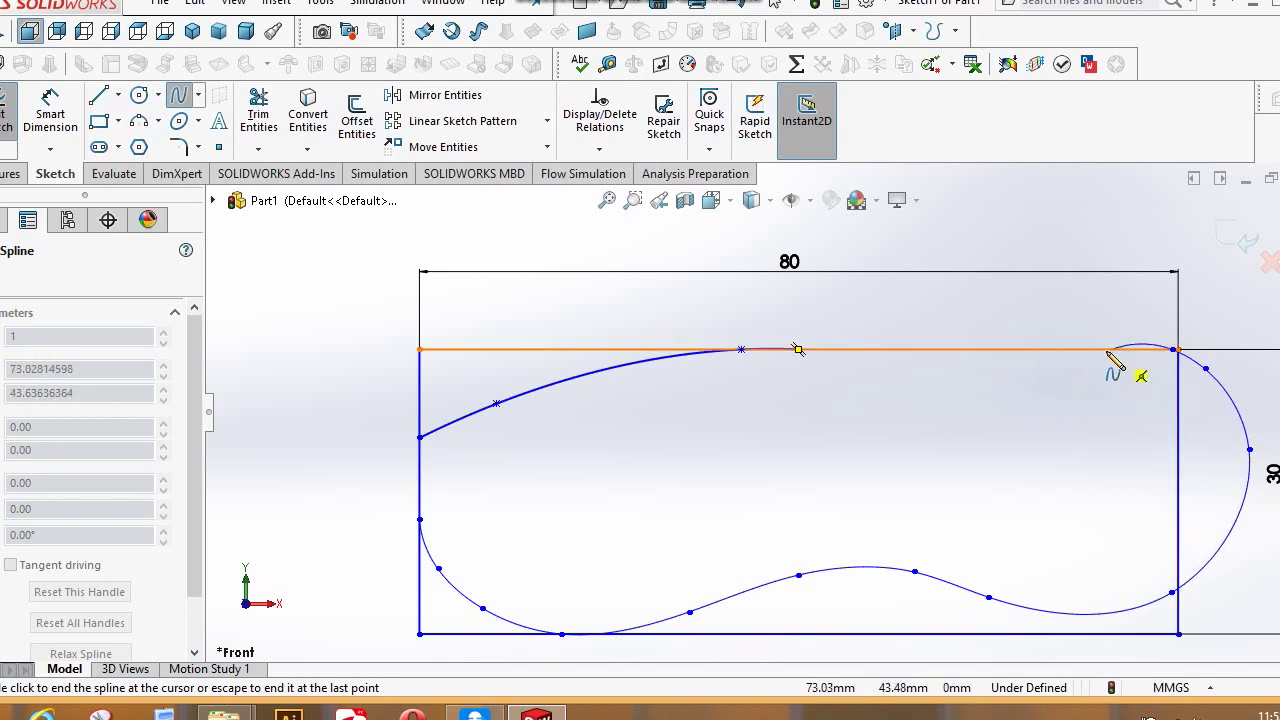
pyautogui.click(1076, 350)
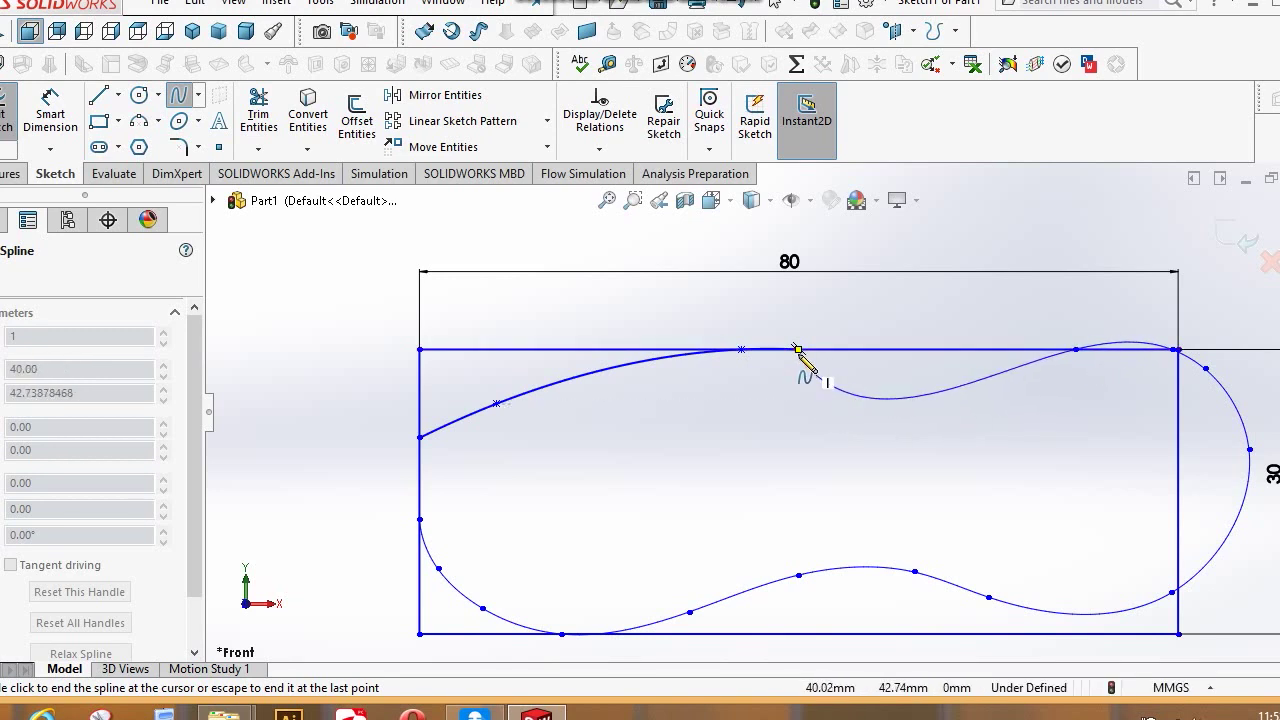
pyautogui.click(926, 385)
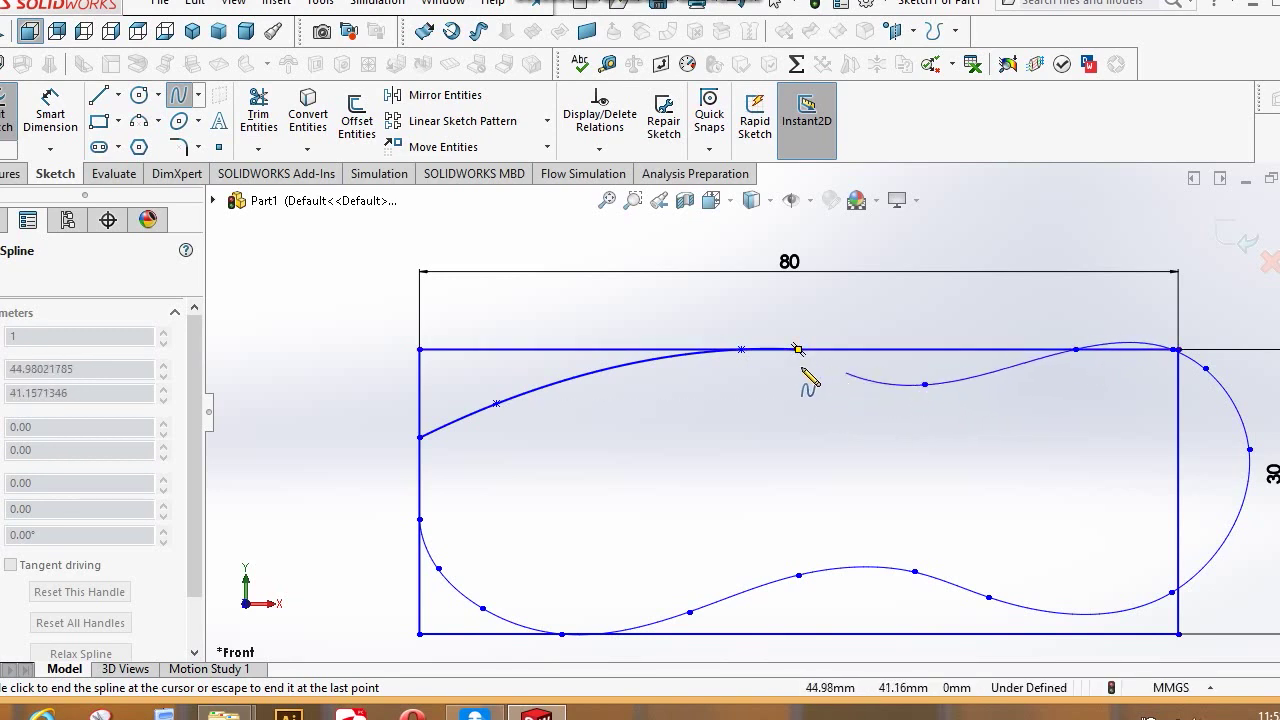
pyautogui.click(864, 374)
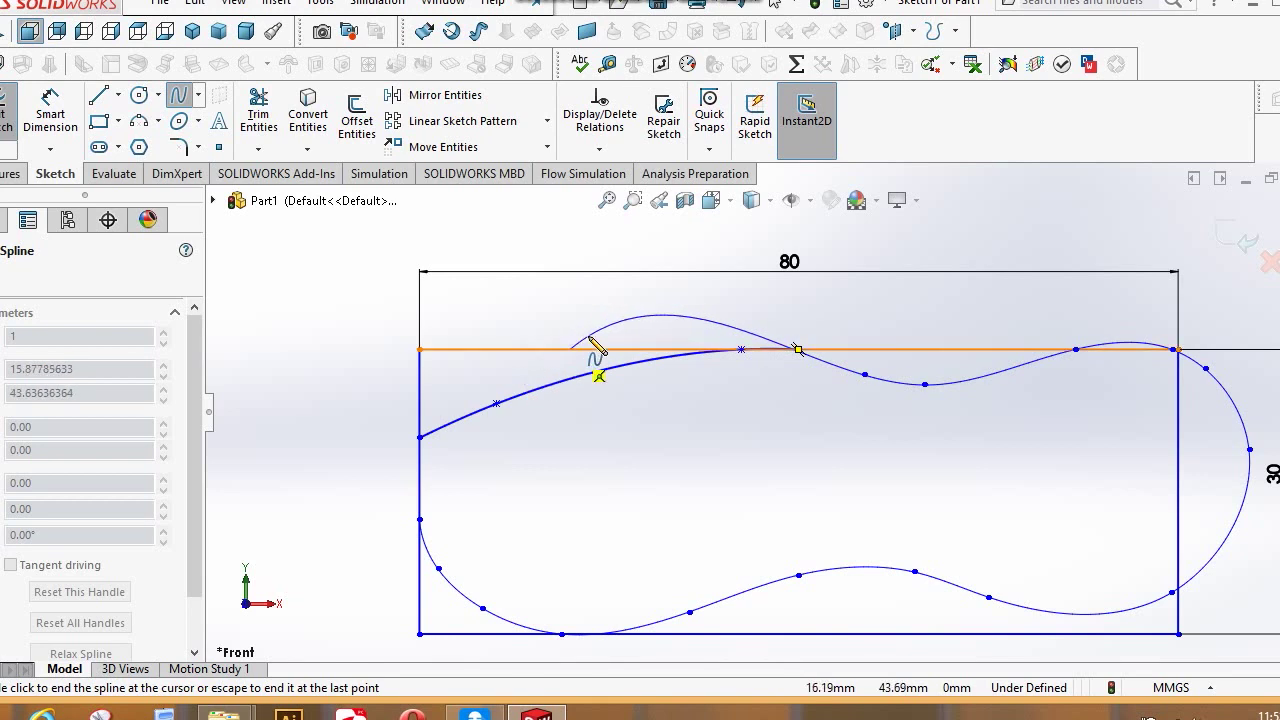
pyautogui.click(628, 311)
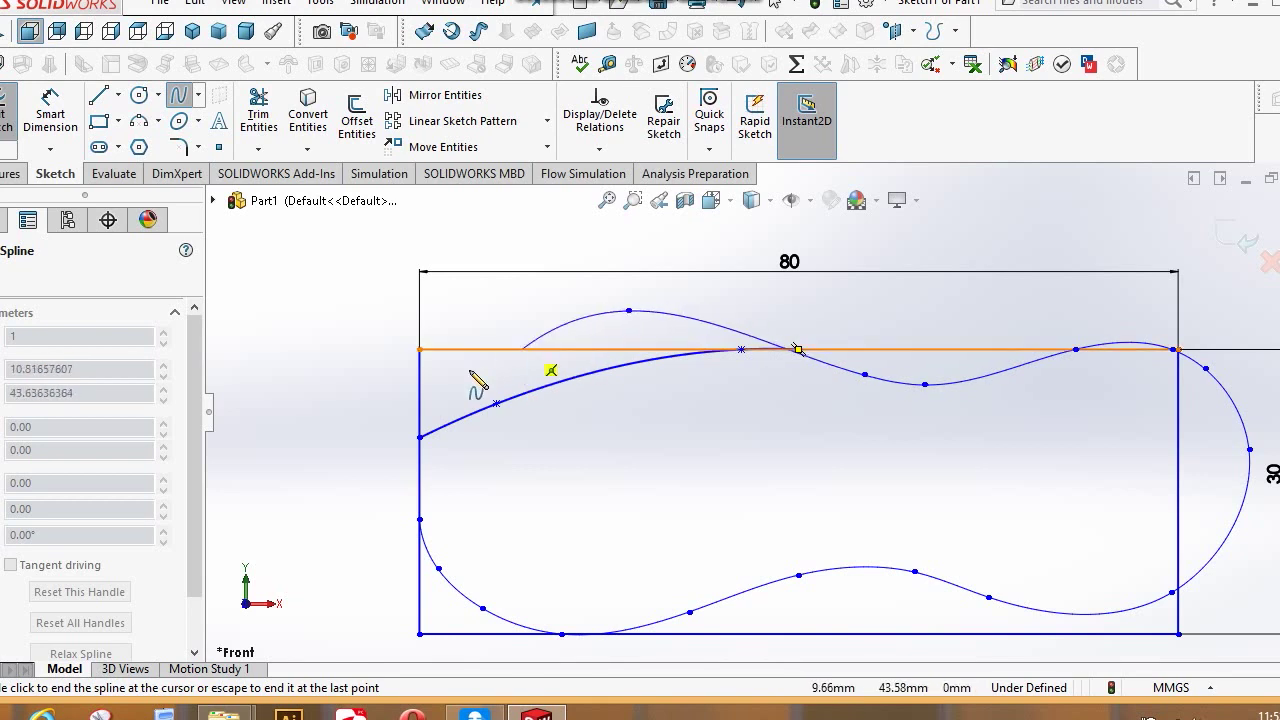
pyautogui.click(420, 349)
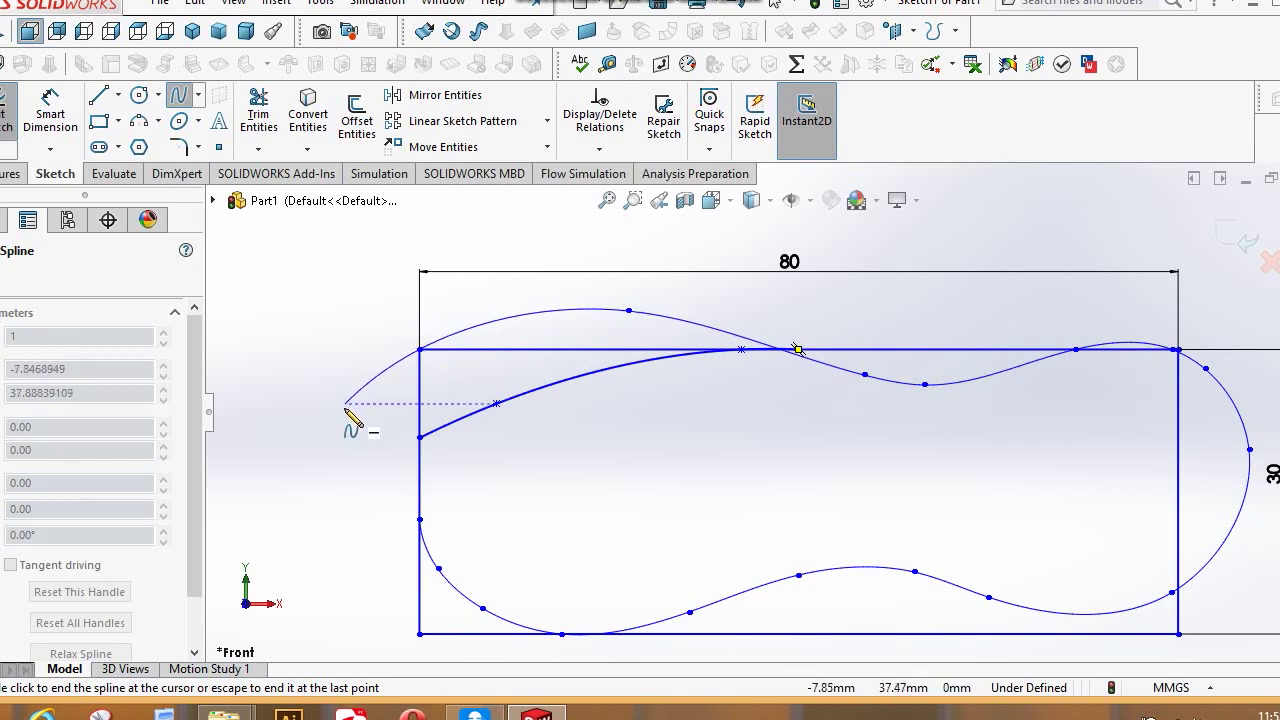
pyautogui.click(336, 403)
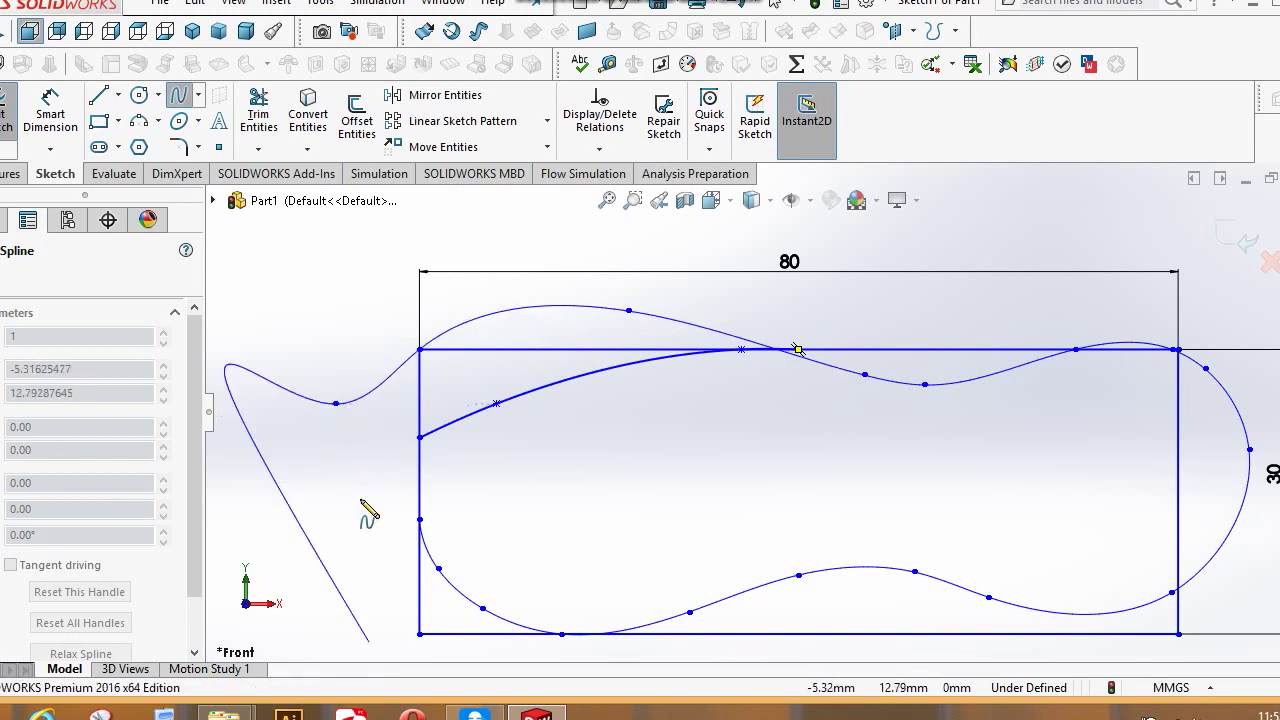
pyautogui.rightClick(336, 405)
pyautogui.click(385, 419)
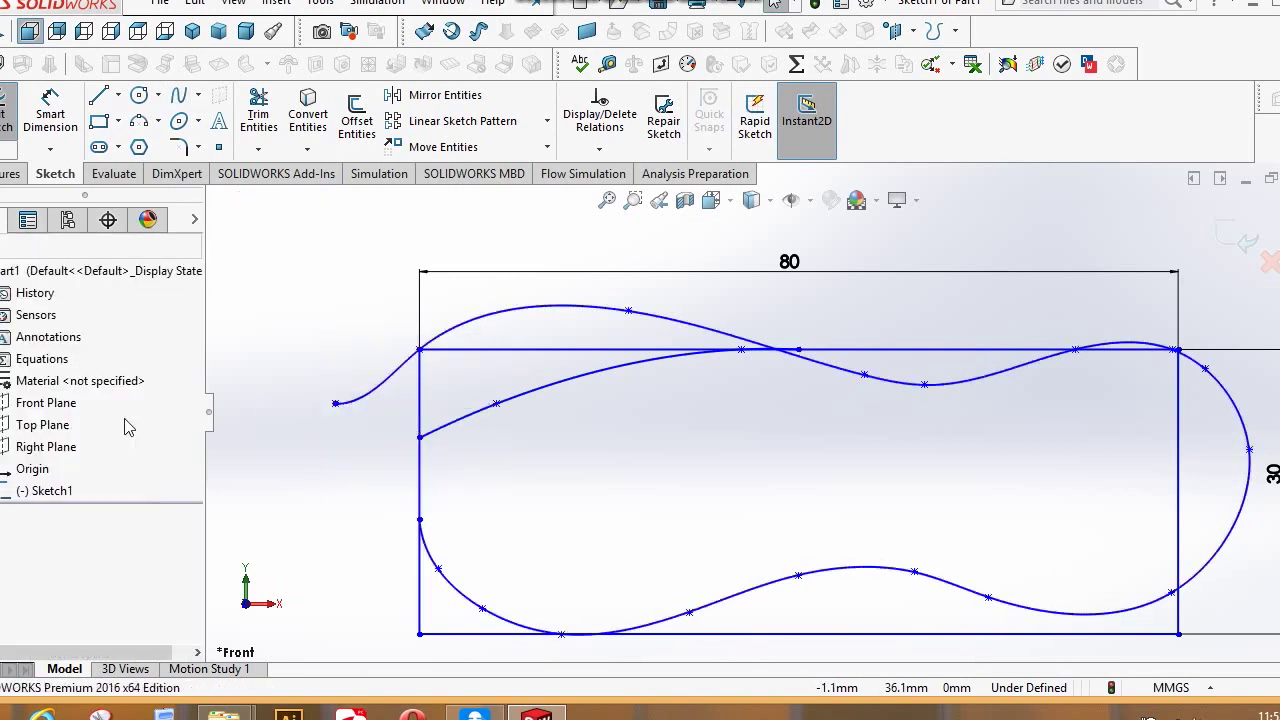
# - Draw a line from the spline's outer left end to its second point near the rectangle's lower-left corner
pyautogui.click(100, 96)
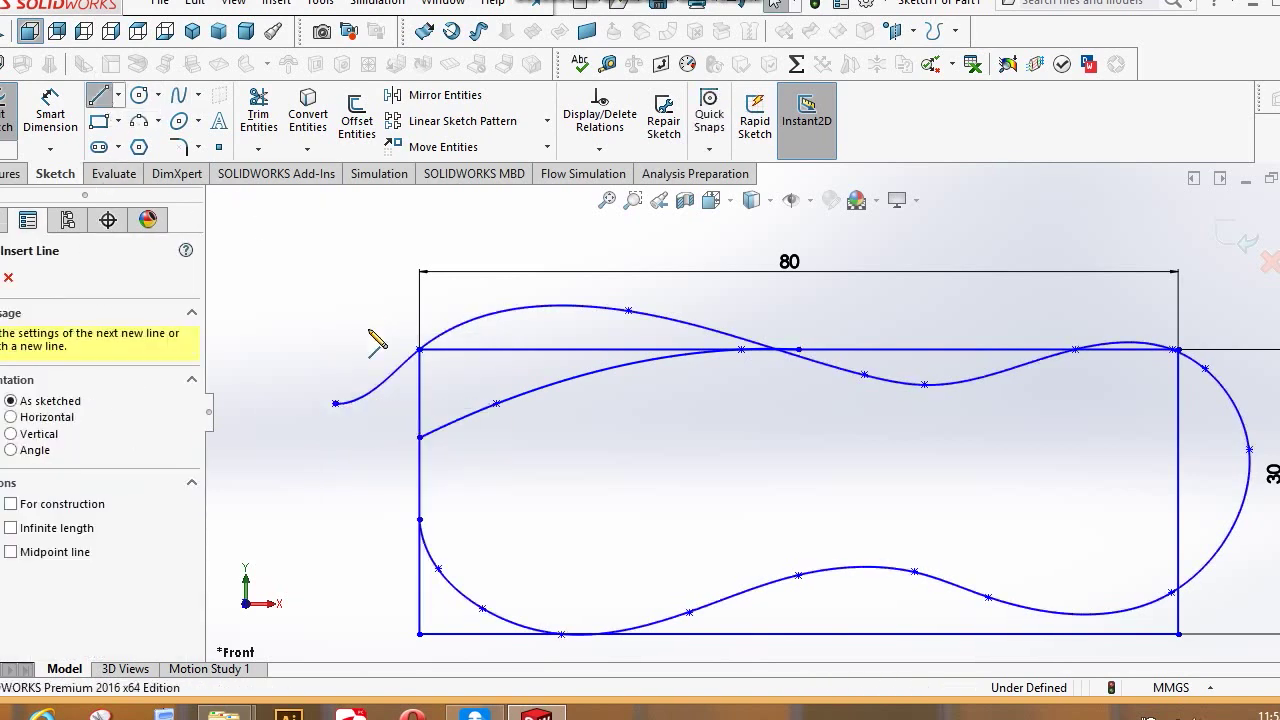
pyautogui.click(336, 404)
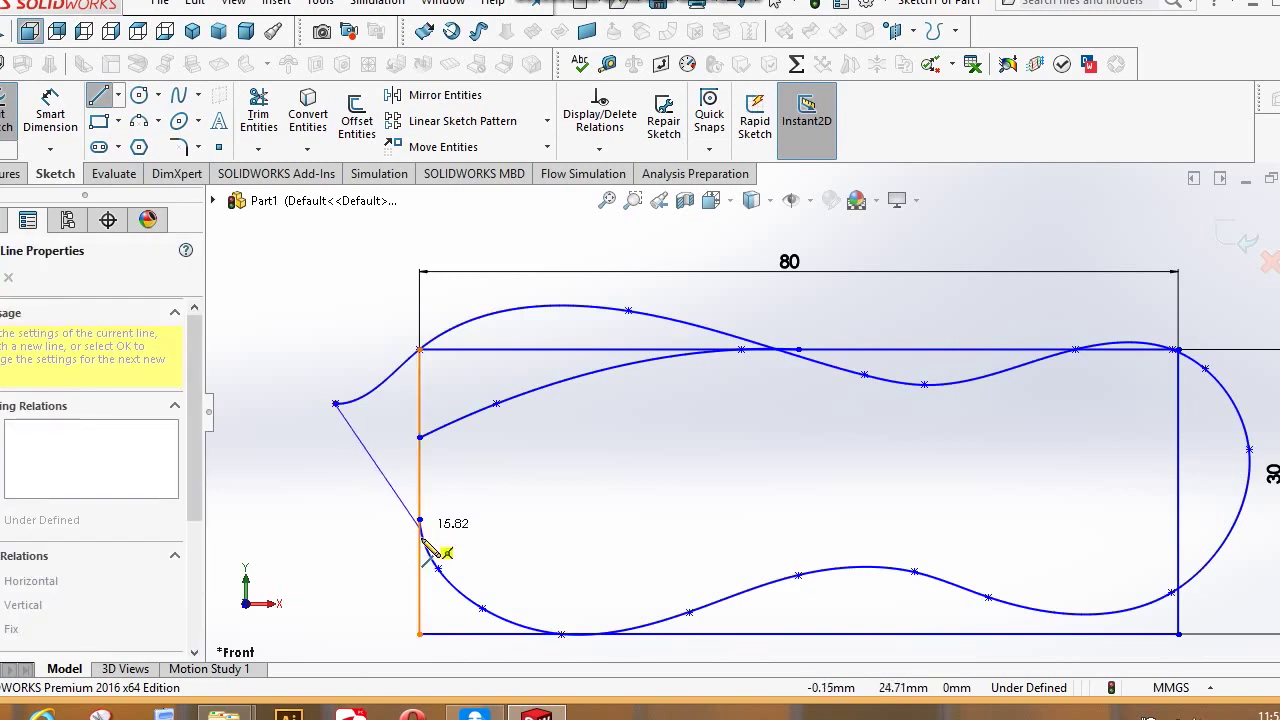
pyautogui.click(438, 568)
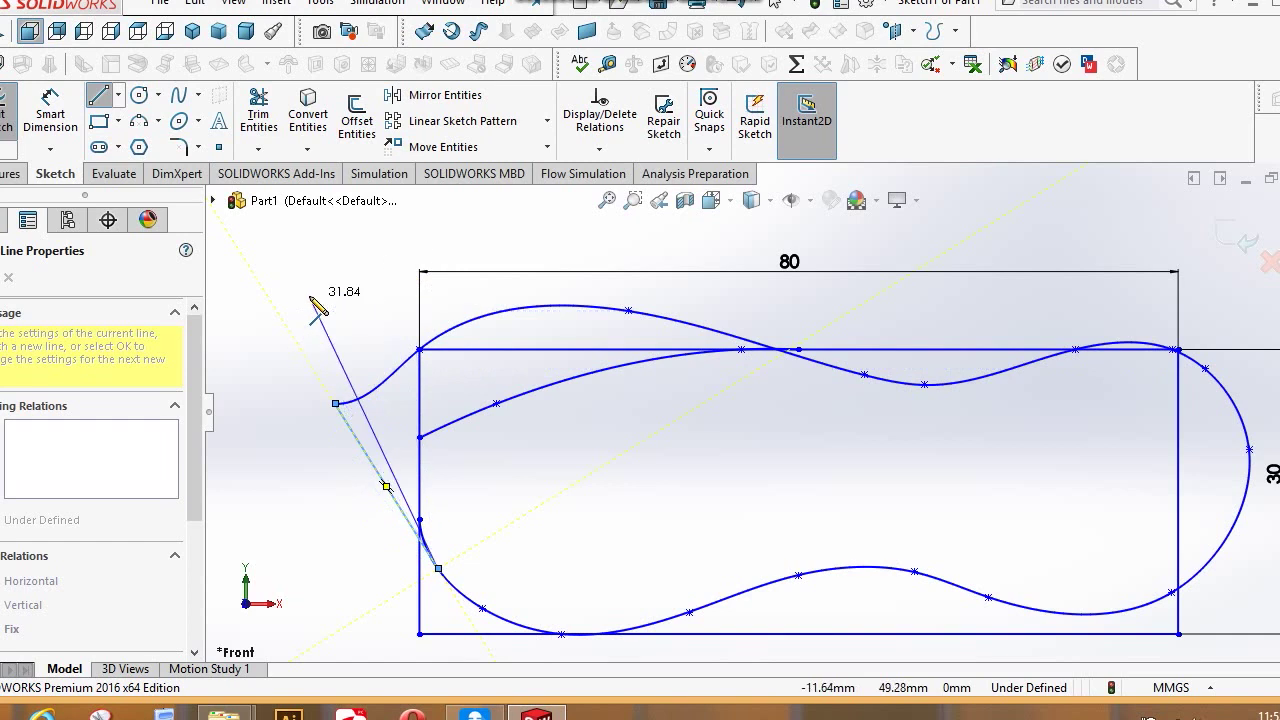
pyautogui.rightClick(368, 300)
pyautogui.click(350, 309)
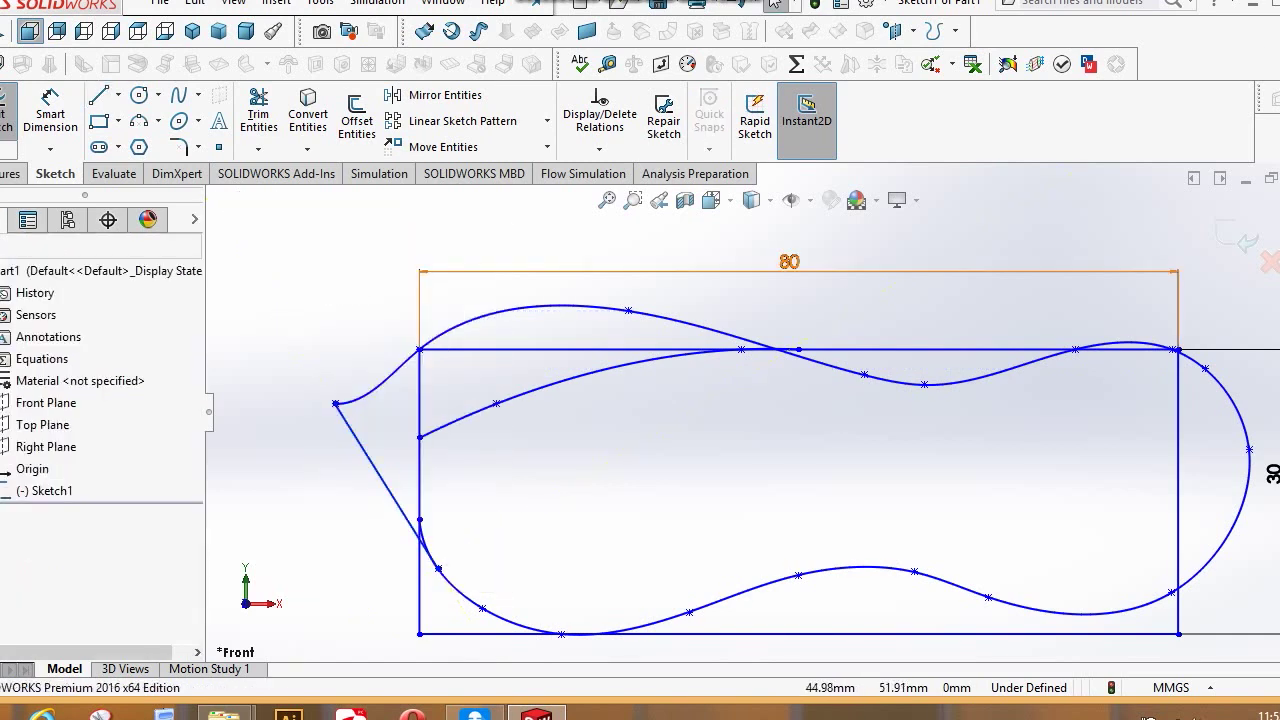
# - Power trim the rectangle's left edge above the wavy spline's start point and remove the inner four-point spline
pyautogui.click(262, 116)
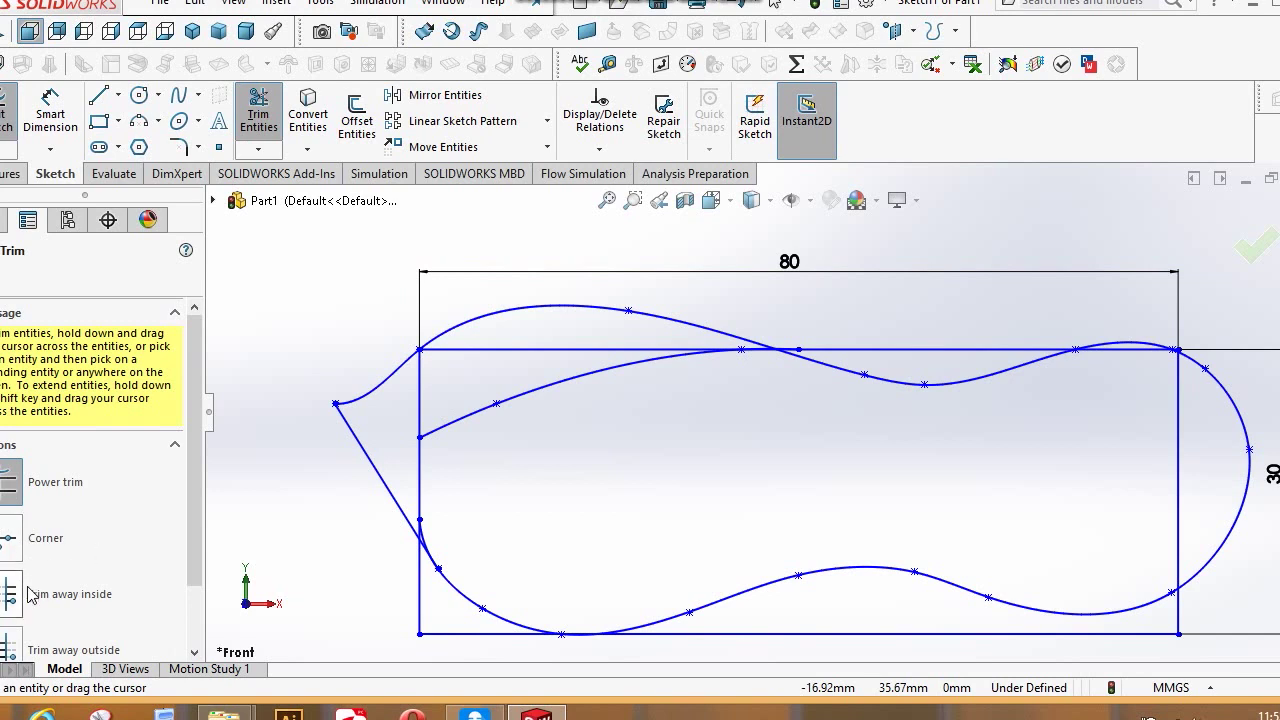
pyautogui.scroll(-1, 27, 602)
pyautogui.scroll(-1, 29, 567)
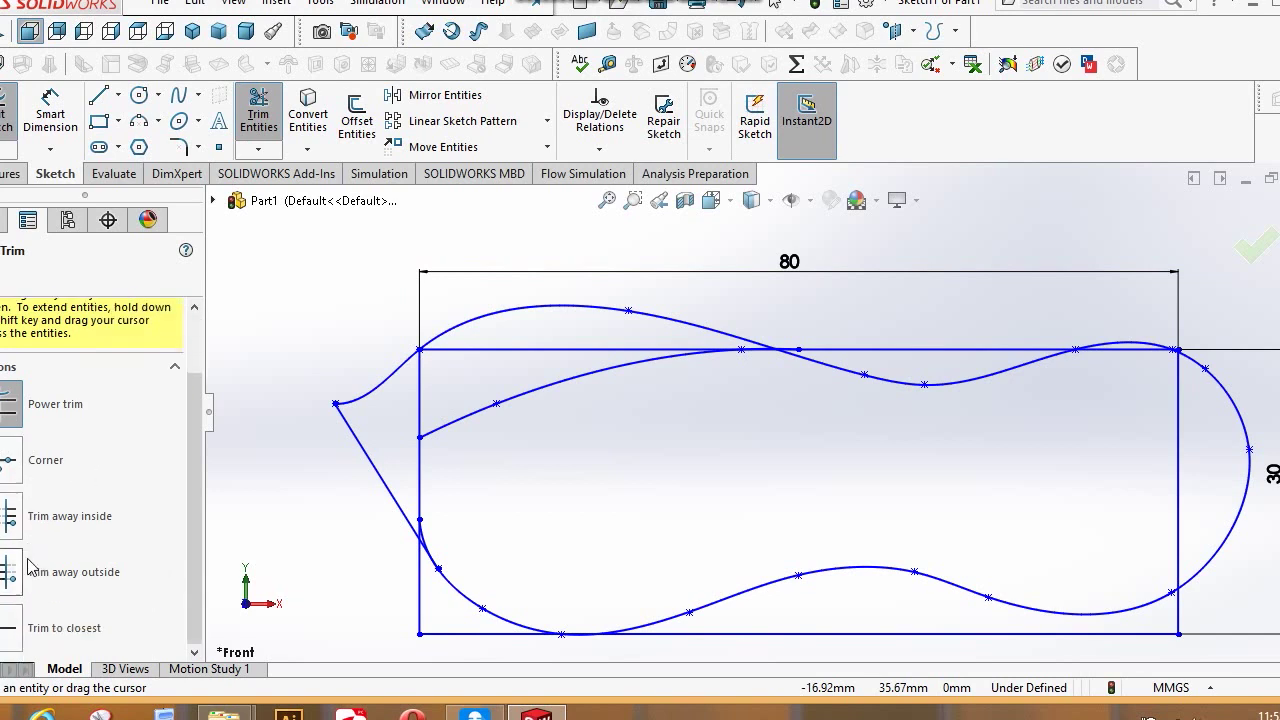
pyautogui.scroll(1, 20, 470)
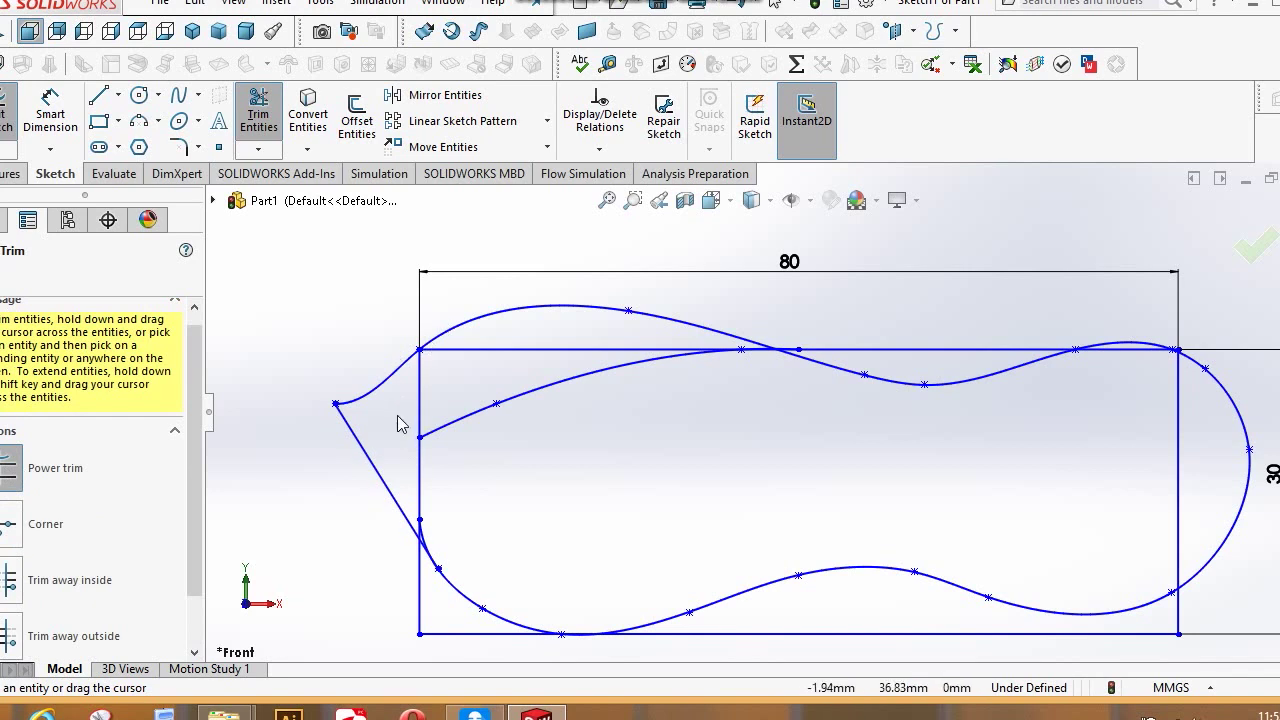
pyautogui.moveTo(470, 364); pyautogui.dragTo(515, 340)
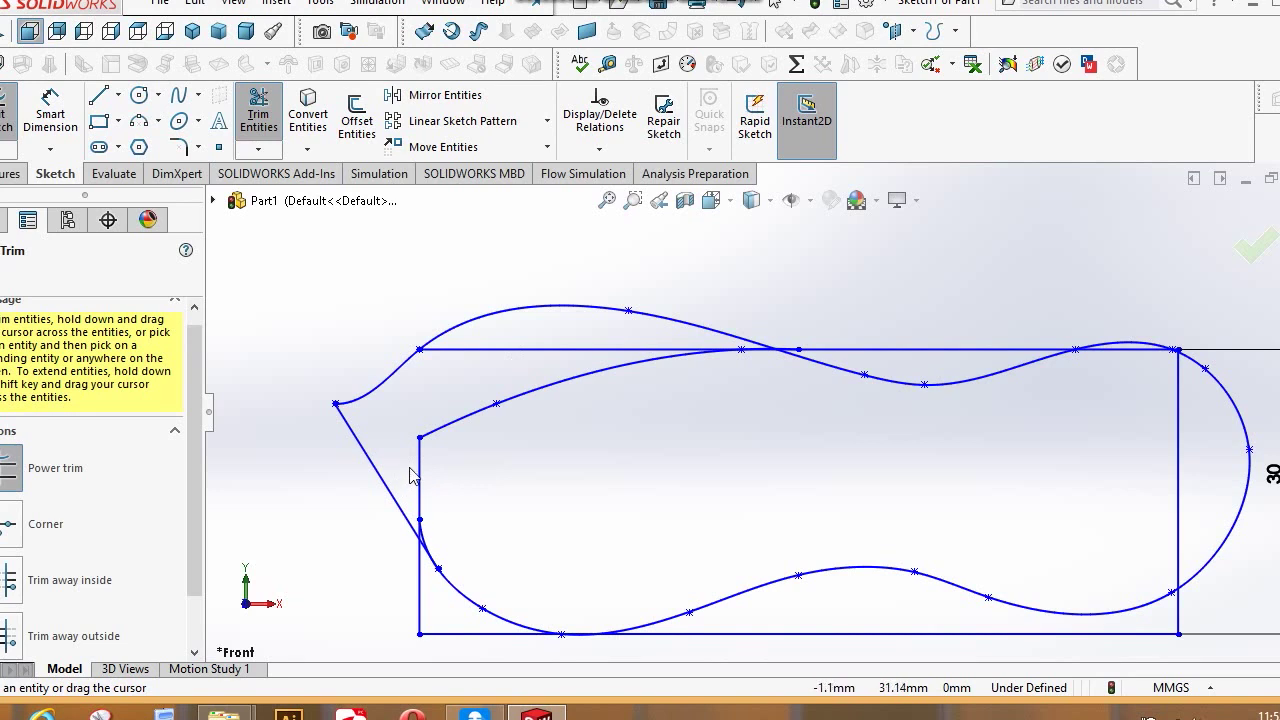
pyautogui.moveTo(418, 461)
pyautogui.mouseDown()
pyautogui.moveTo(480, 453)
pyautogui.moveTo(510, 424)
pyautogui.moveTo(534, 343)
pyautogui.mouseUp()
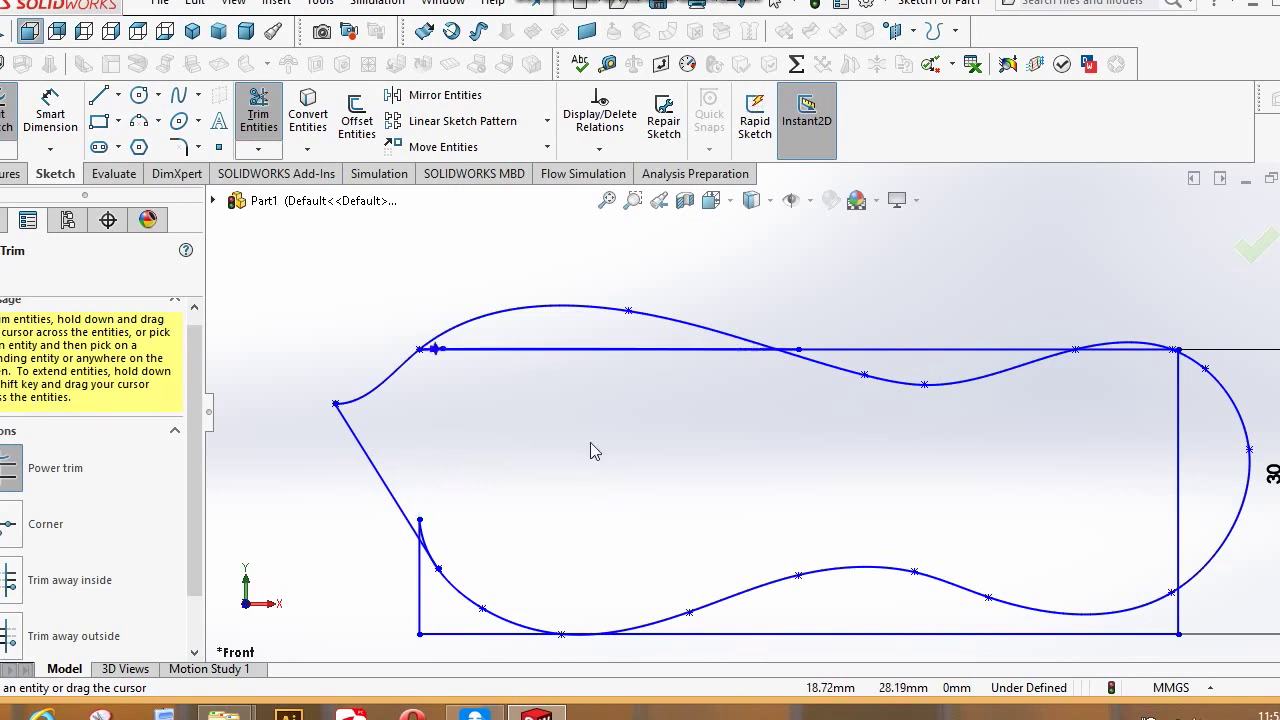
pyautogui.moveTo(567, 406); pyautogui.dragTo(562, 345)
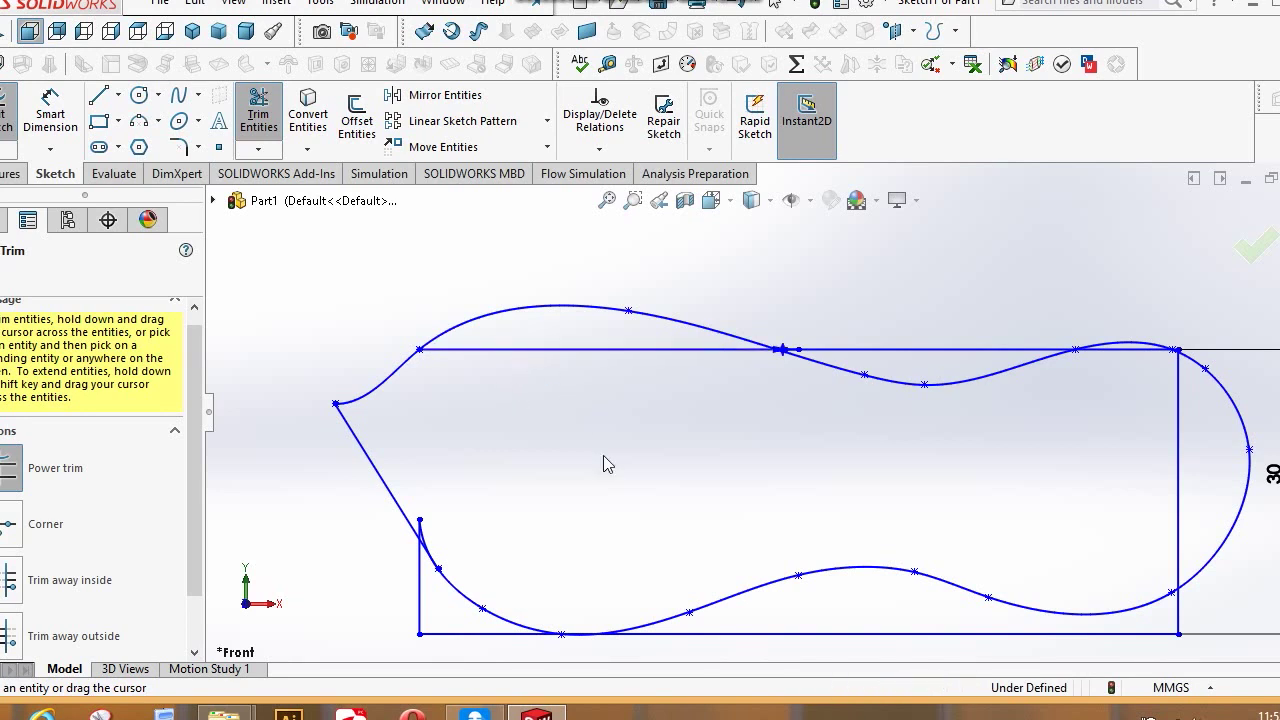
# - Trim the rectangle's top edge from its upper-left corner to the spline's upper-right crossing, including the leftover stub near the middle
pyautogui.moveTo(930, 270); pyautogui.dragTo(928, 366)
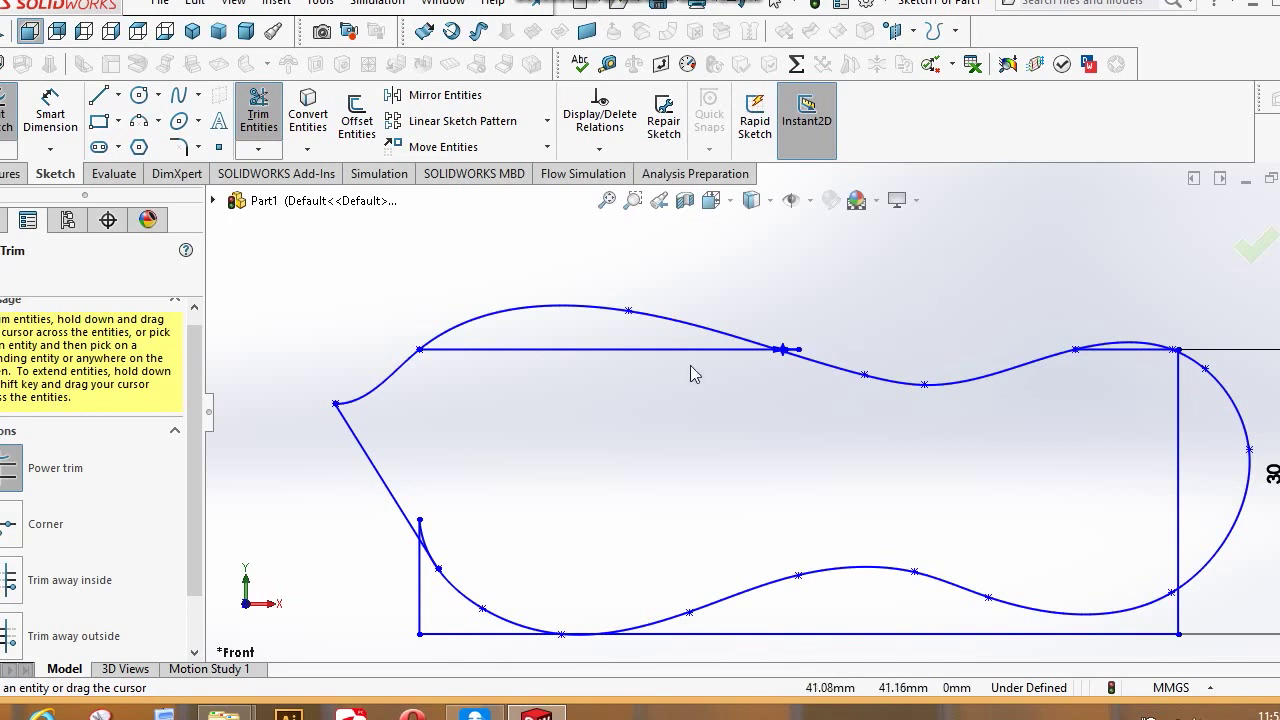
pyautogui.moveTo(590, 341); pyautogui.dragTo(646, 375)
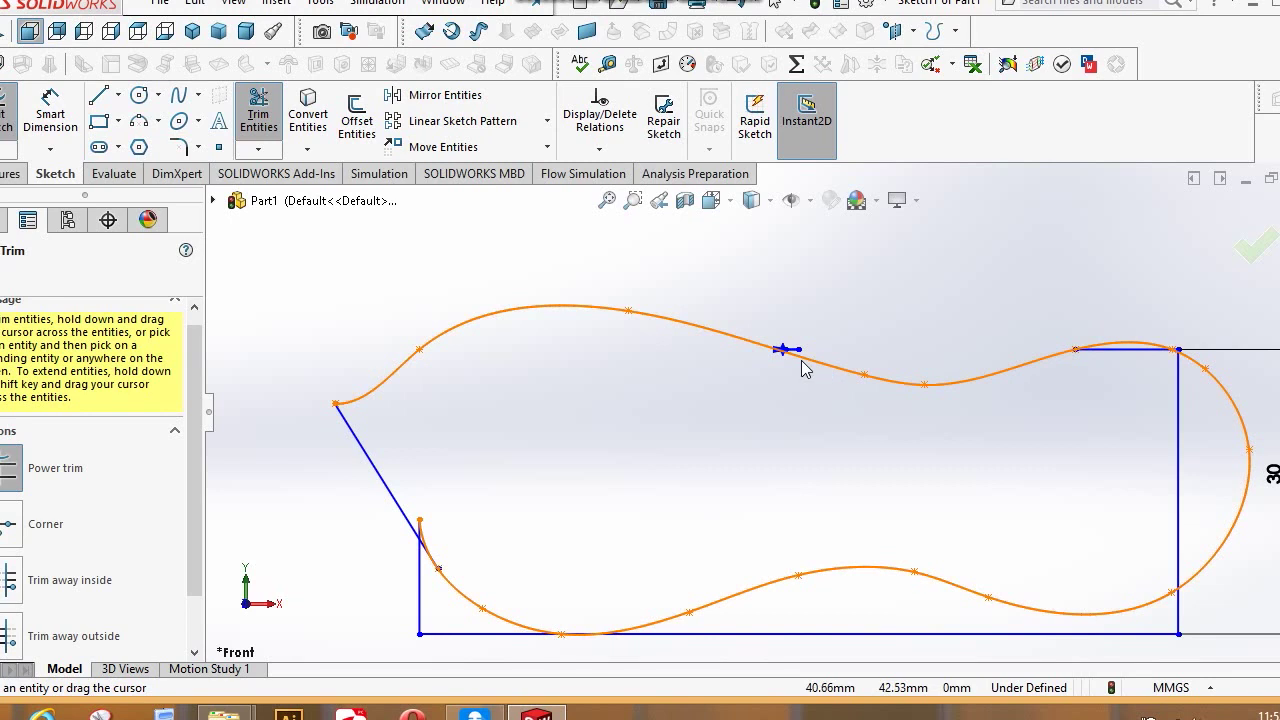
pyautogui.scroll(-5, 805, 365)
pyautogui.scroll(-6, 729, 372)
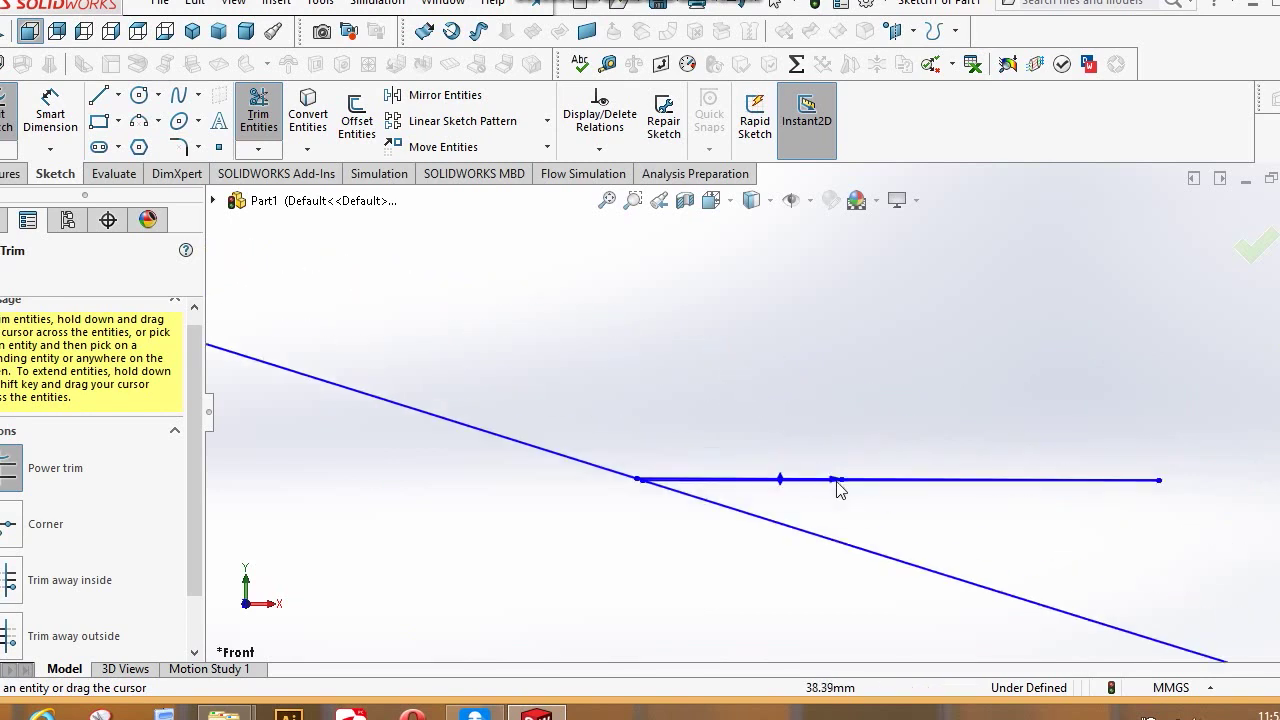
pyautogui.moveTo(958, 418); pyautogui.dragTo(994, 520)
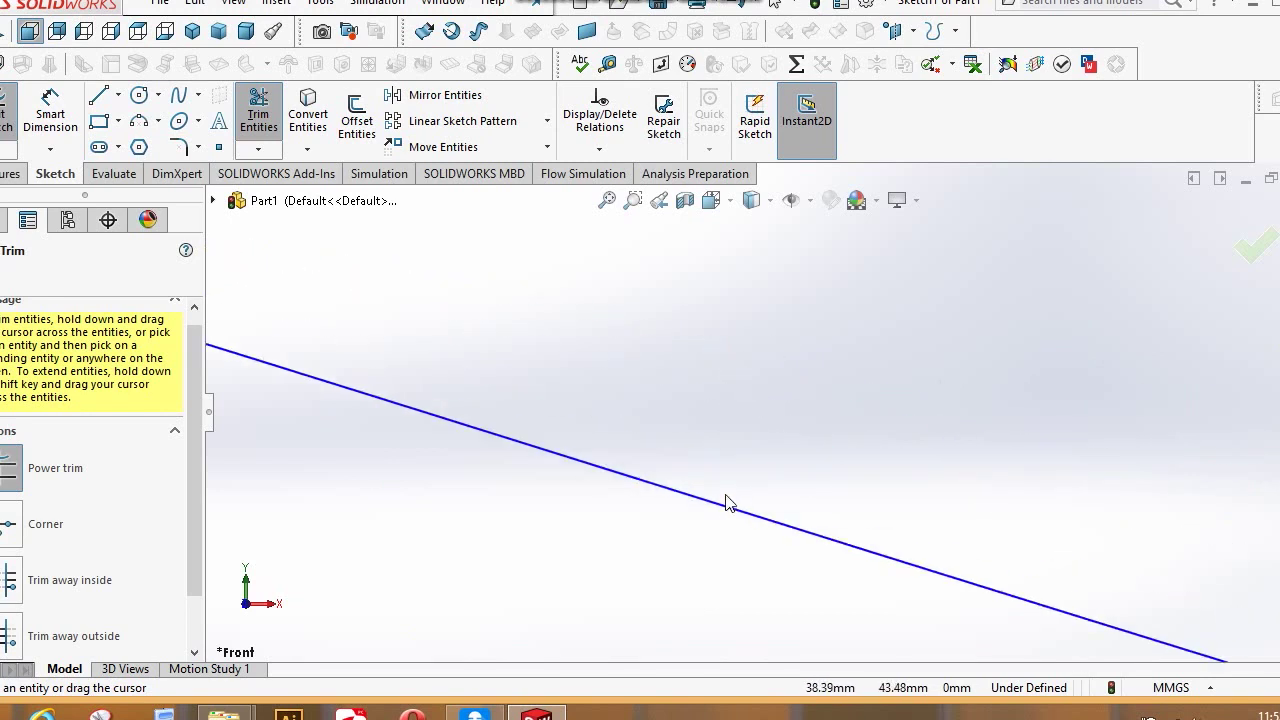
# - Trim away the rectangle's lower-left corner lying outside the slanted line and spline
pyautogui.scroll(-5, 782, 557)
pyautogui.scroll(8, 777, 477)
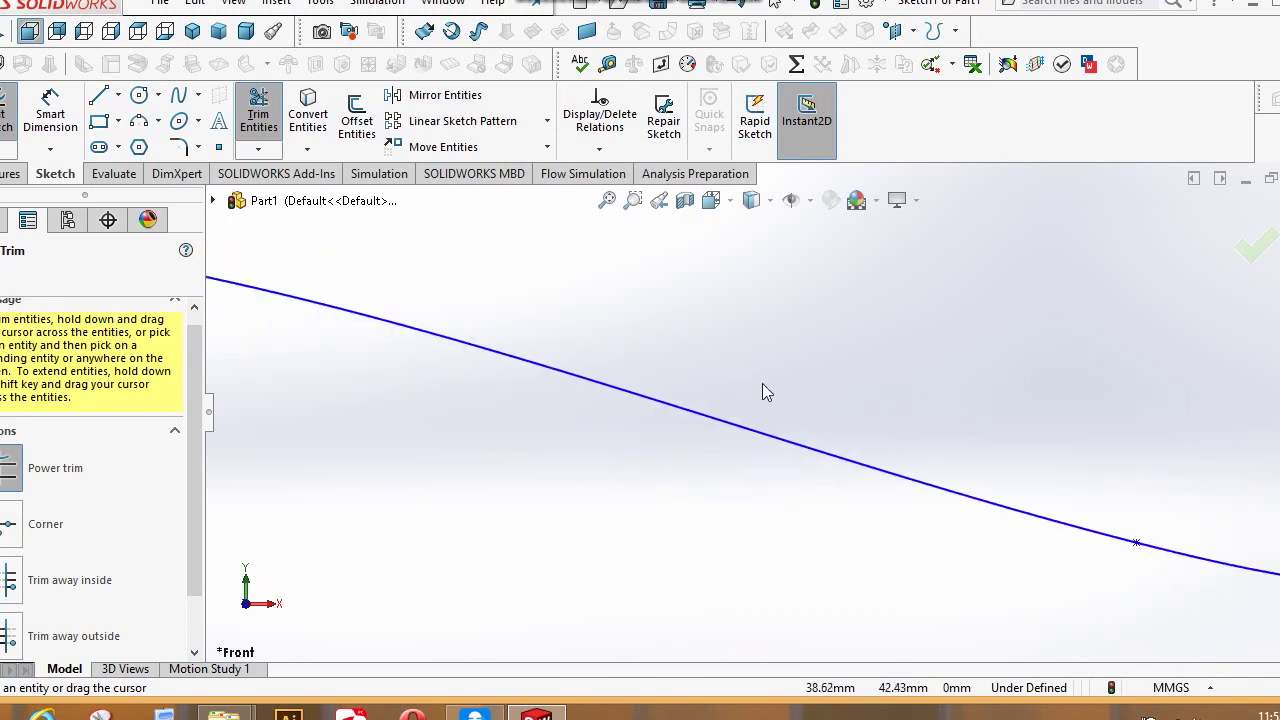
pyautogui.scroll(5, 740, 600)
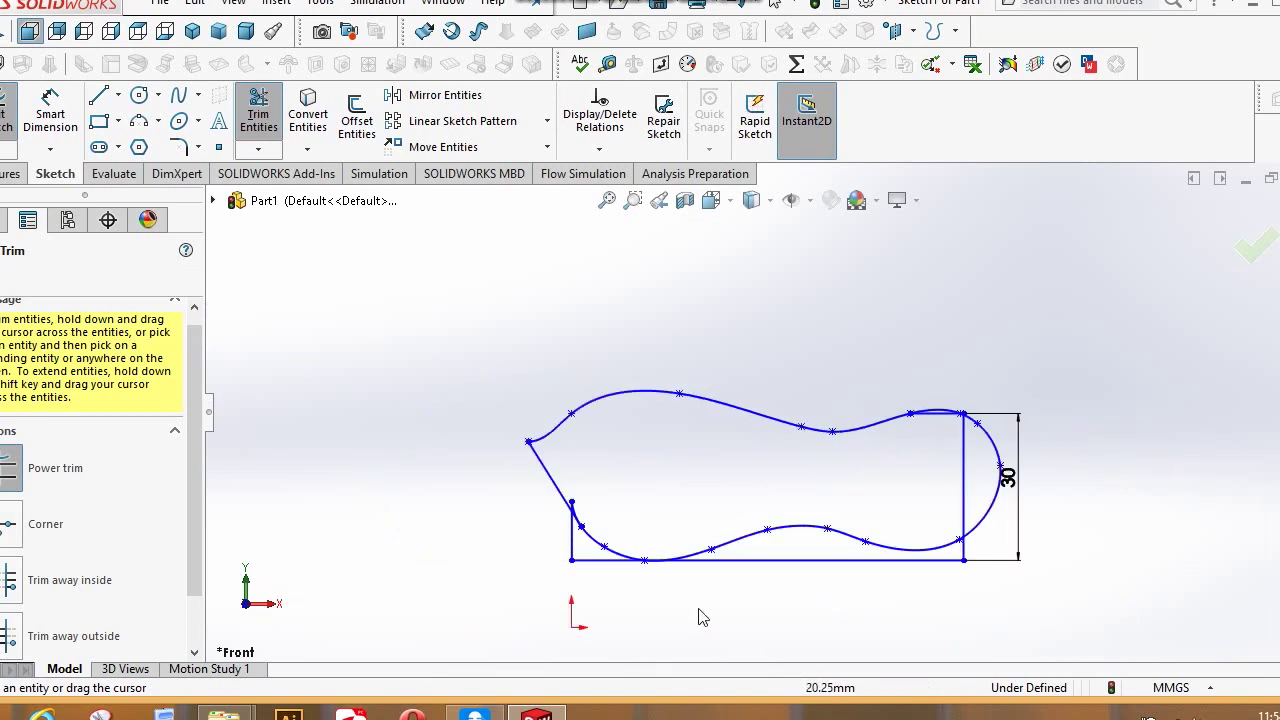
pyautogui.scroll(2, 780, 570)
pyautogui.scroll(-2, 835, 560)
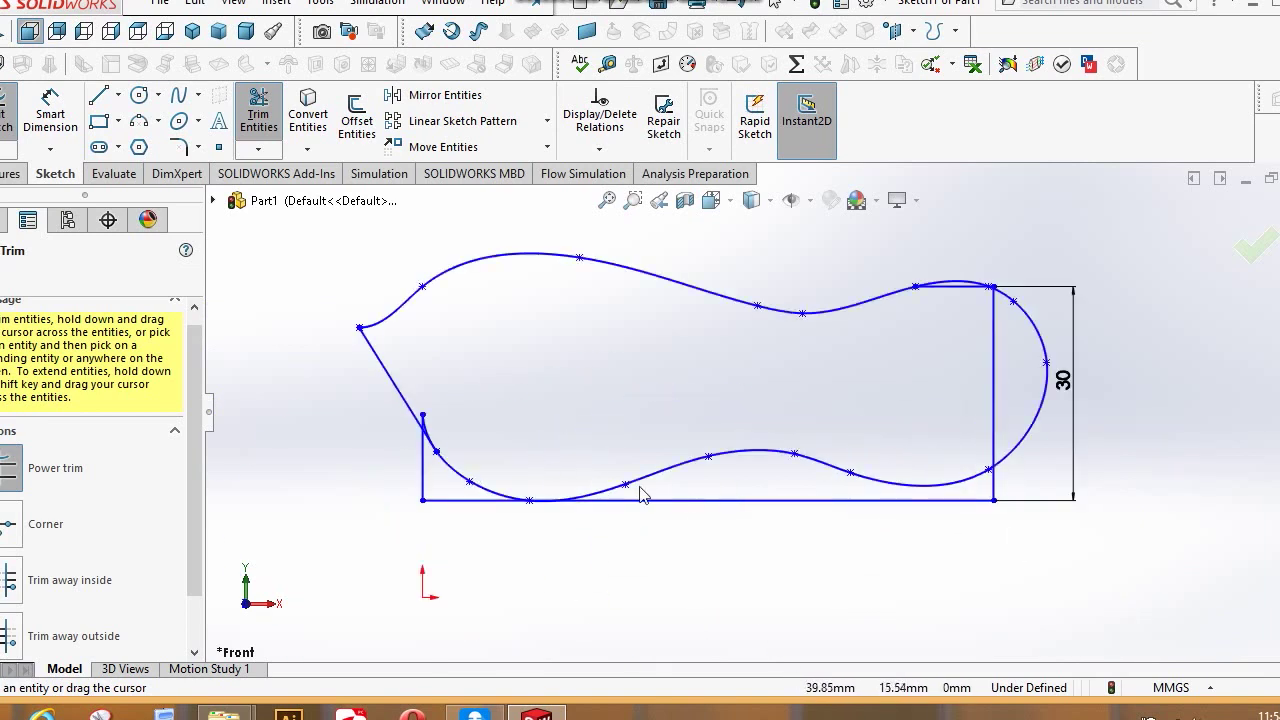
pyautogui.scroll(-2, 640, 495)
pyautogui.moveTo(257, 423)
pyautogui.mouseDown()
pyautogui.moveTo(329, 531)
pyautogui.moveTo(334, 521)
pyautogui.mouseUp()
pyautogui.scroll(-2, 393, 492)
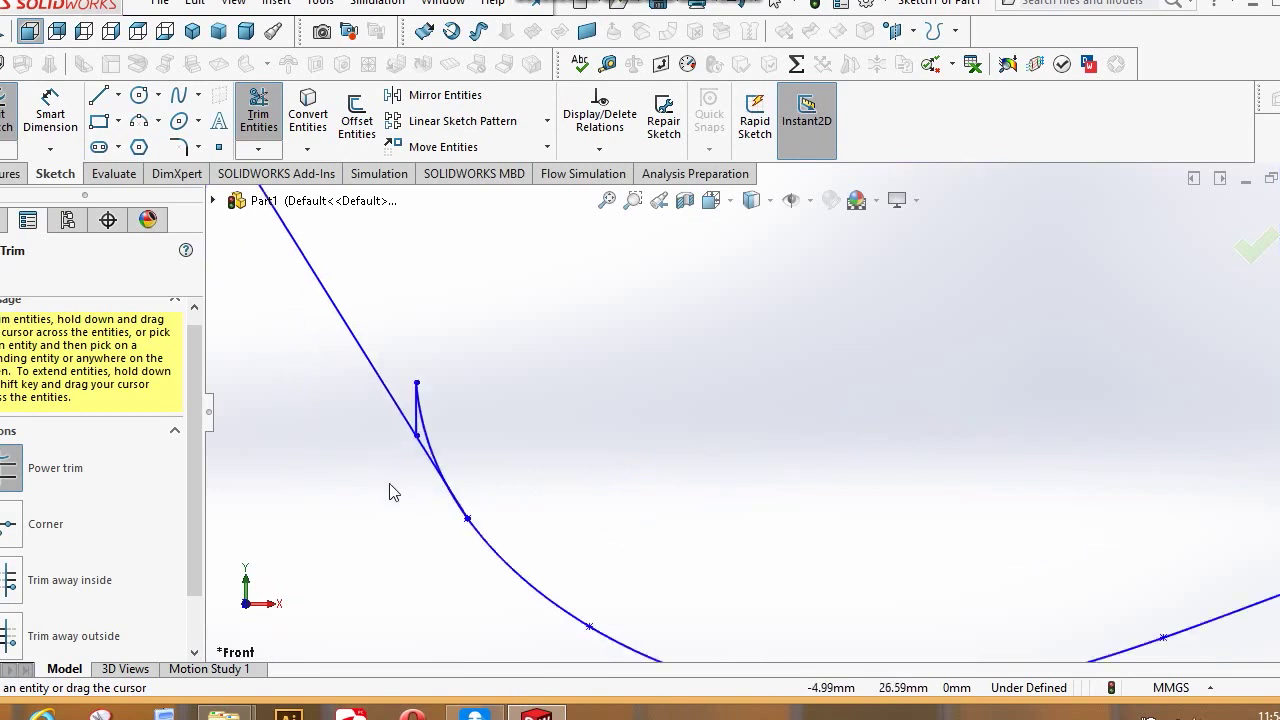
# - Trim the leftover left-edge stub and the spline's end that projects above the slanted line
pyautogui.scroll(-2, 500, 527)
pyautogui.keyDown('ctrl'); pyautogui.moveTo(500, 527); pyautogui.dragTo(678, 333, button='middle'); pyautogui.keyUp('ctrl')
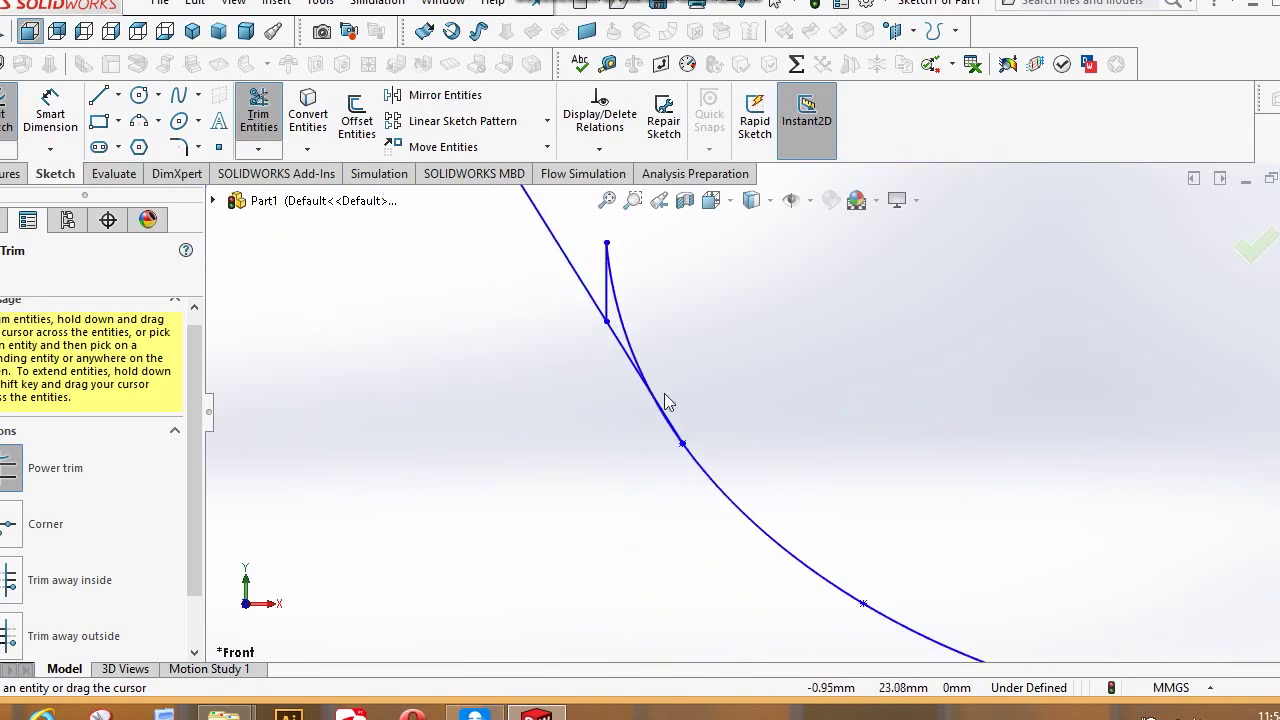
pyautogui.scroll(-2, 664, 322)
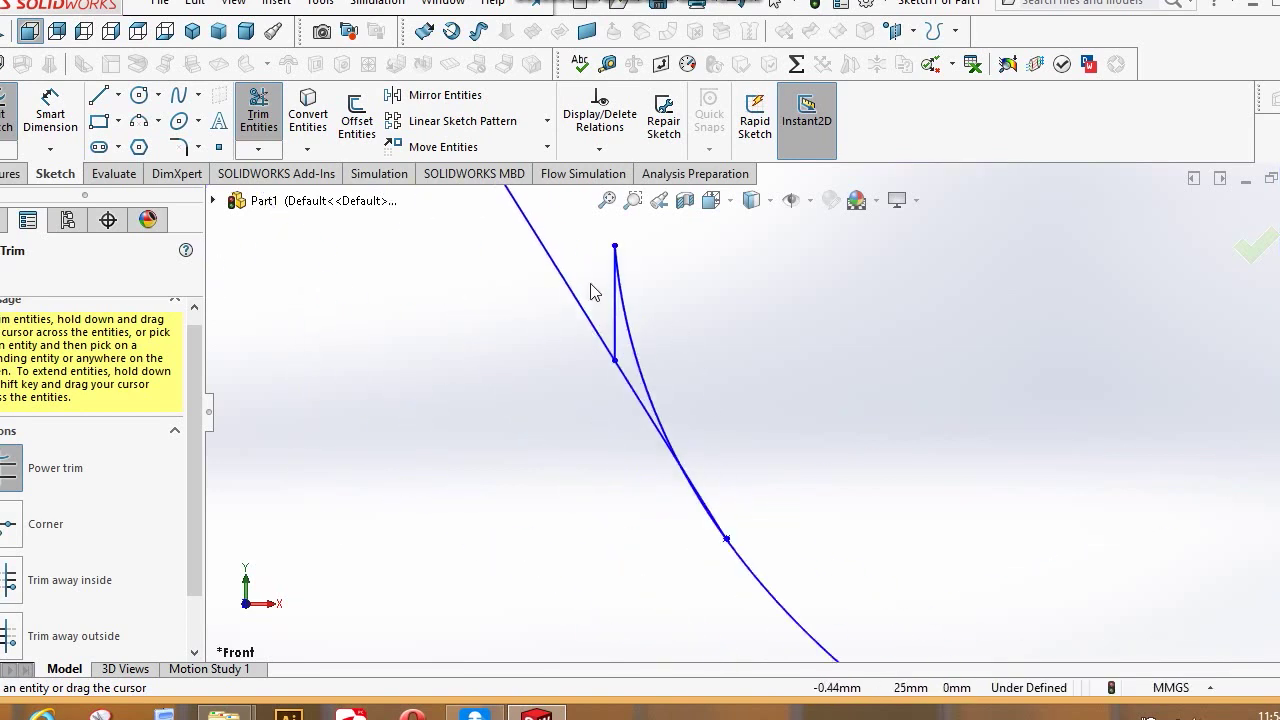
pyautogui.moveTo(603, 290); pyautogui.dragTo(690, 373)
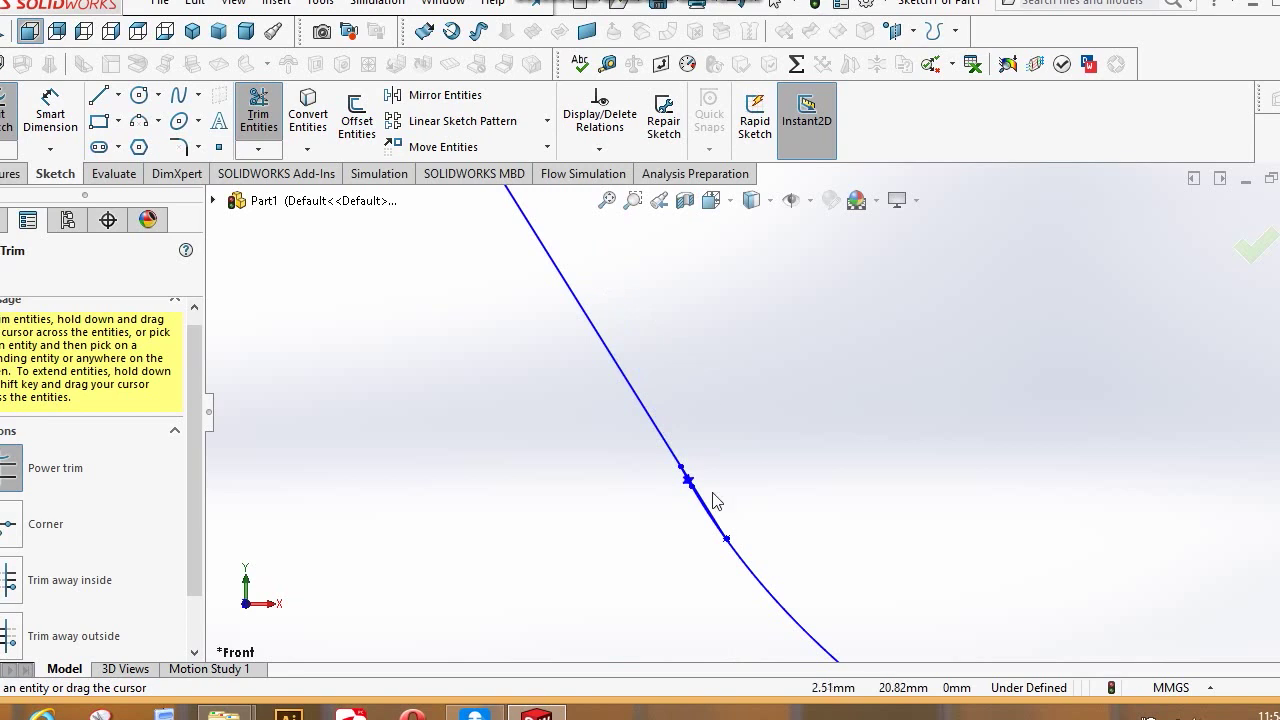
# - Trim the overlapping sliver between the slanted line and the spline near the lower-left corner
pyautogui.scroll(-3, 710, 490)
pyautogui.scroll(-2, 752, 425)
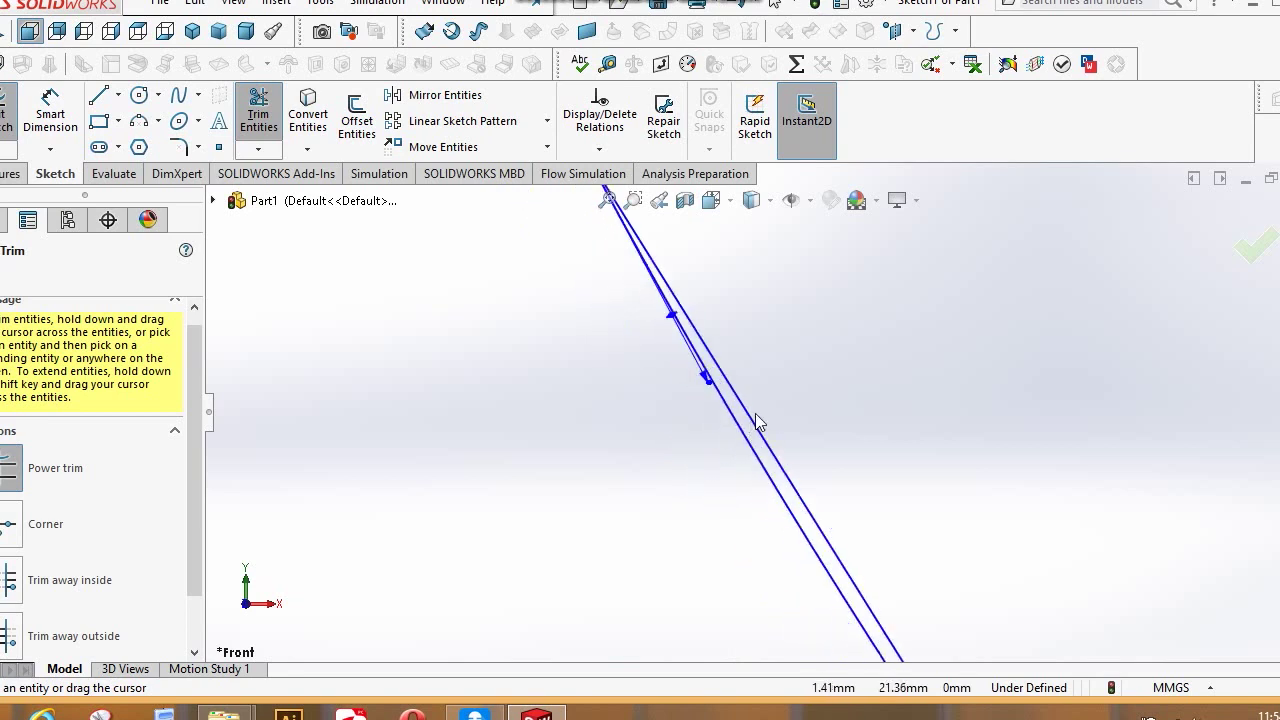
pyautogui.moveTo(716, 484); pyautogui.dragTo(752, 466)
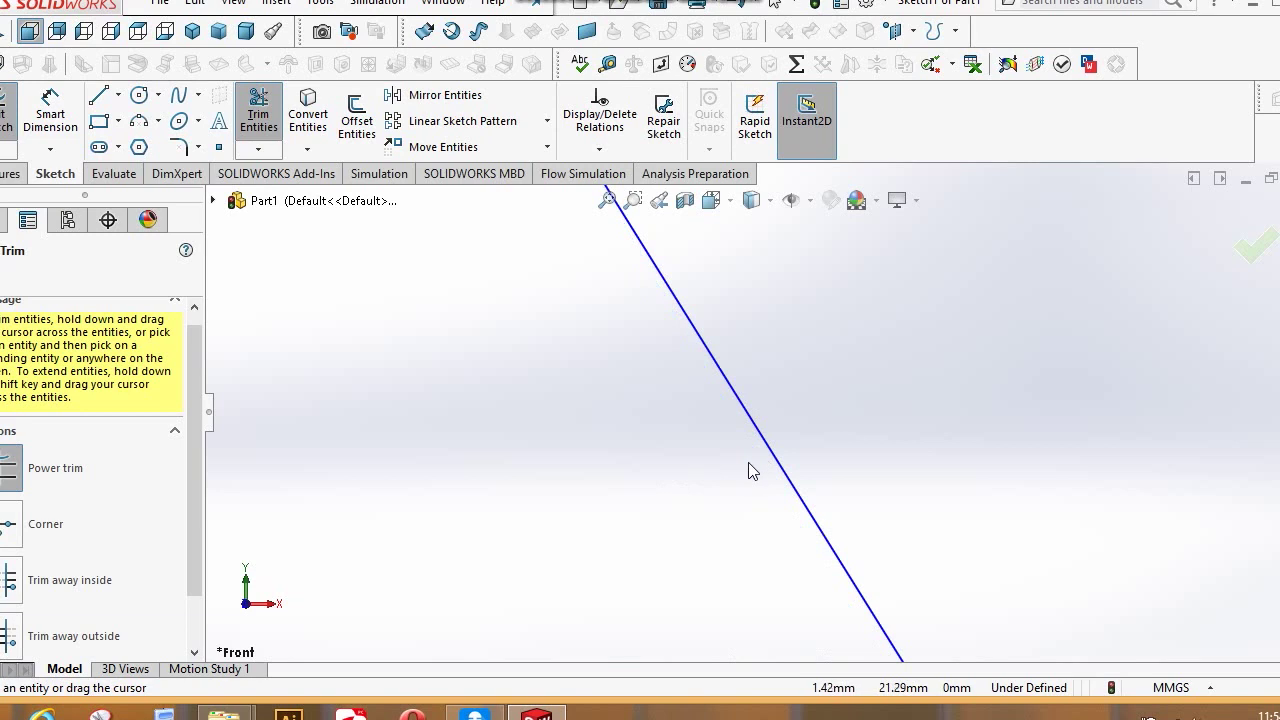
pyautogui.scroll(-2, 752, 440)
pyautogui.scroll(-1, 745, 445)
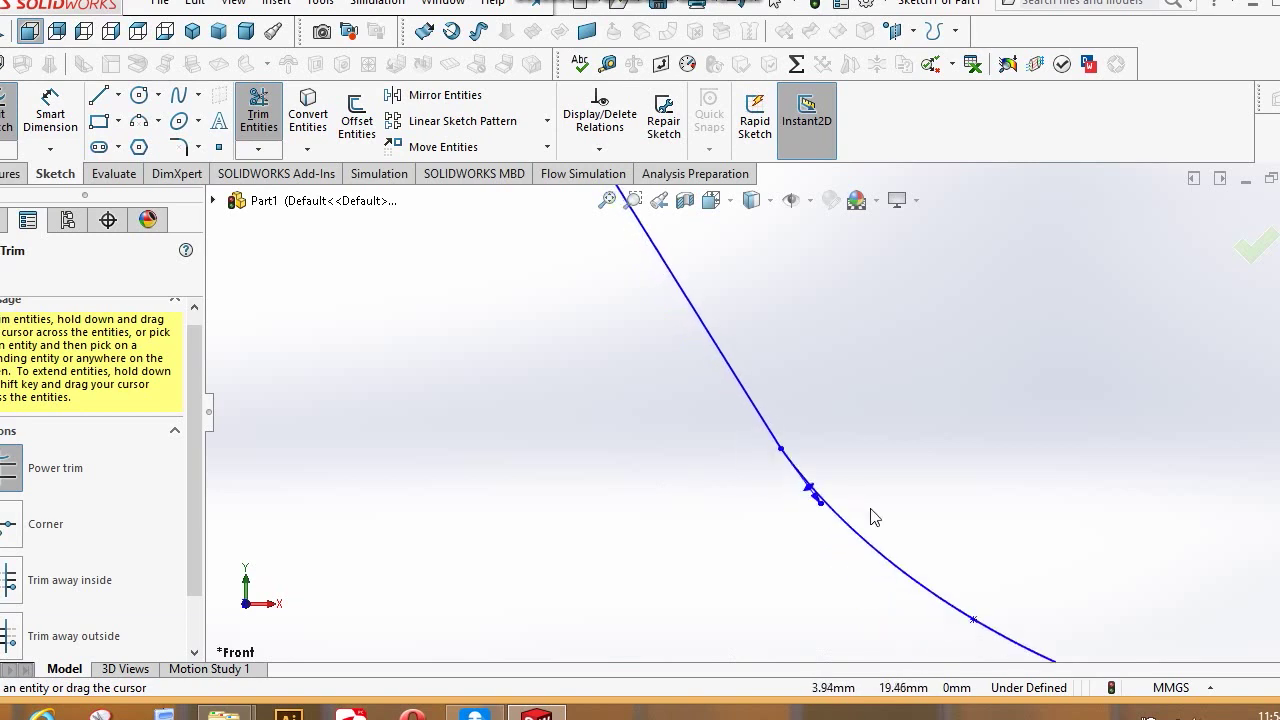
pyautogui.scroll(-3, 821, 446)
pyautogui.keyDown('ctrl'); pyautogui.moveTo(818, 443); pyautogui.dragTo(634, 569, button='middle'); pyautogui.keyUp('ctrl')
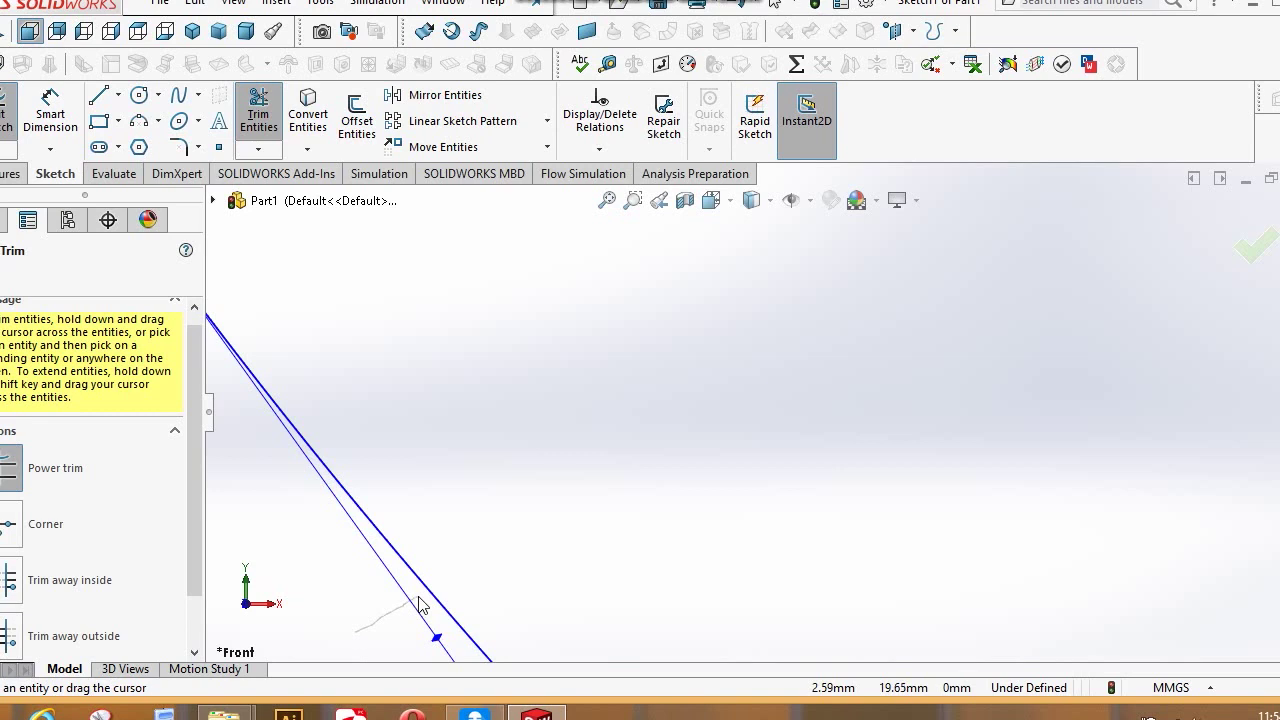
# - Trim the rectangle's bottom edge outside the spline and the lower end of its right edge
pyautogui.scroll(5, 569, 554)
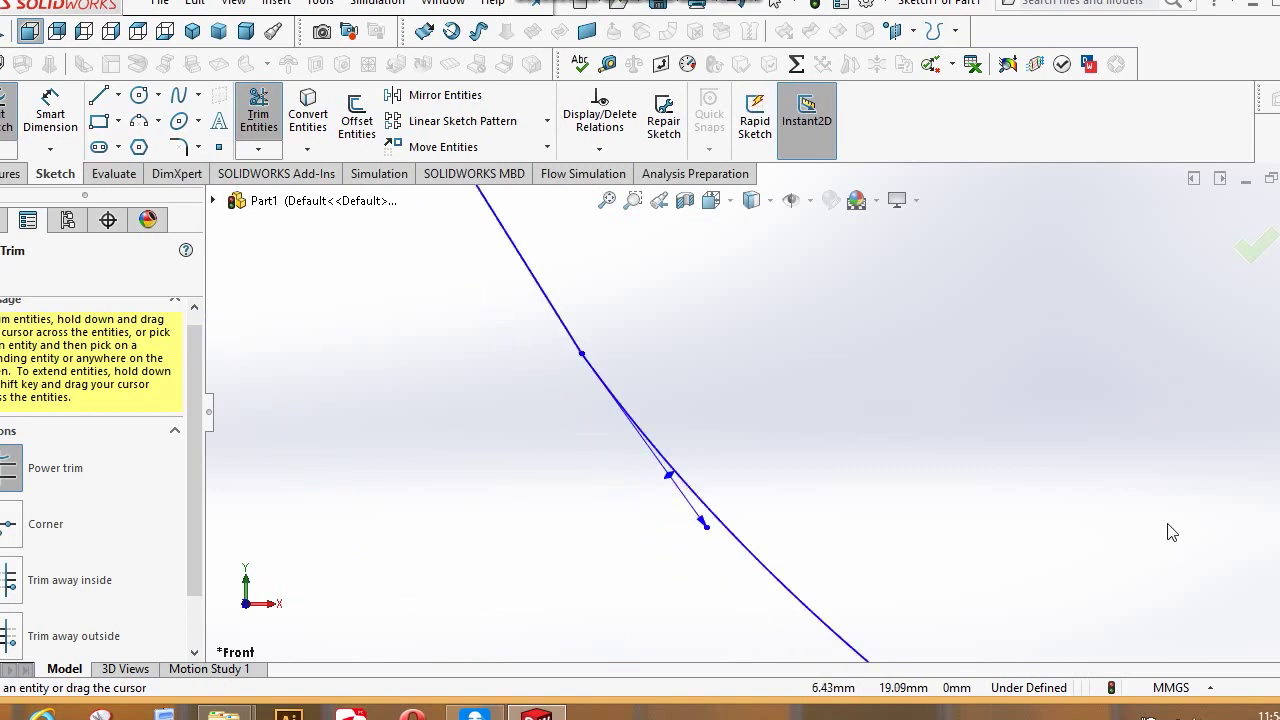
pyautogui.scroll(6, 970, 540)
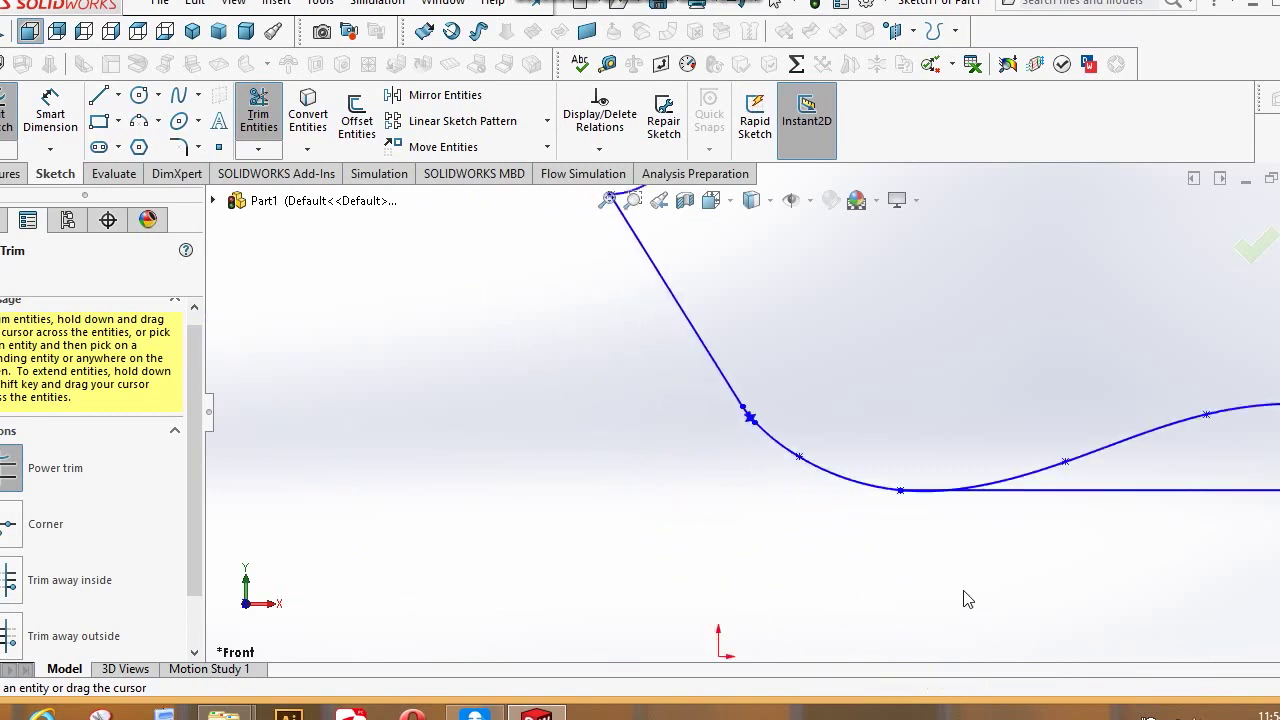
pyautogui.scroll(3, 886, 517)
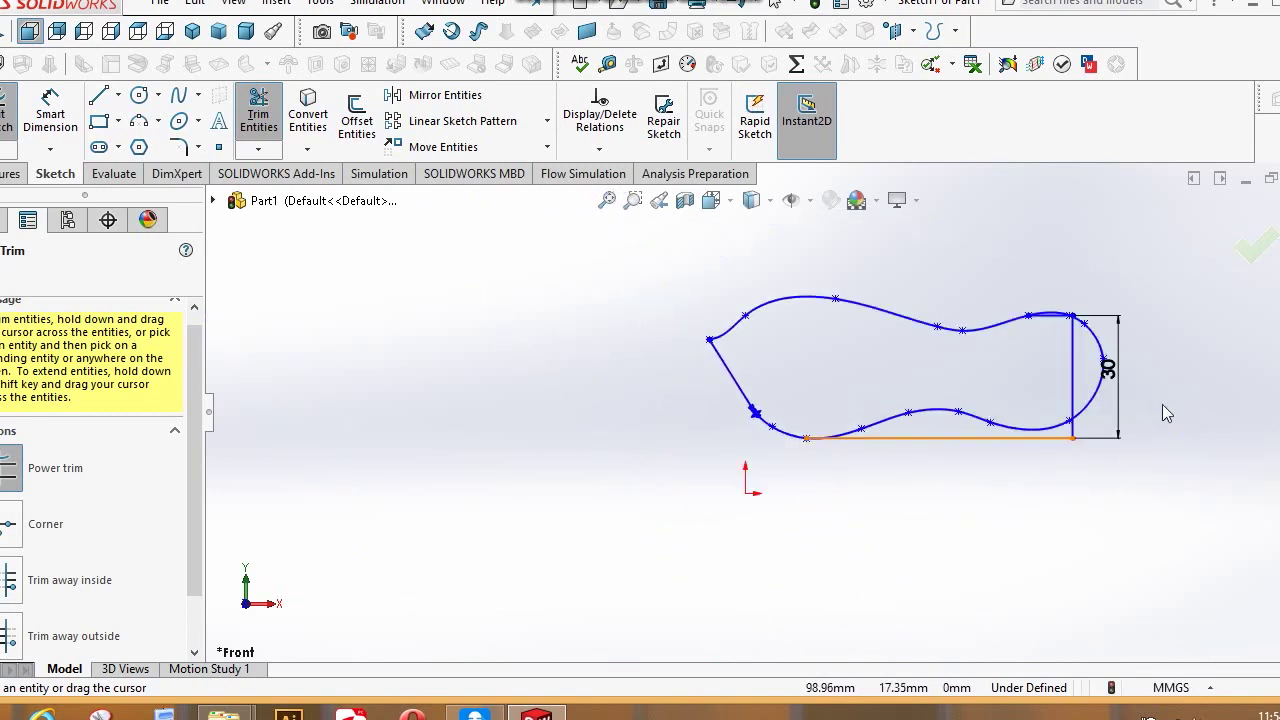
pyautogui.scroll(-2, 1162, 440)
pyautogui.scroll(-4, 1078, 404)
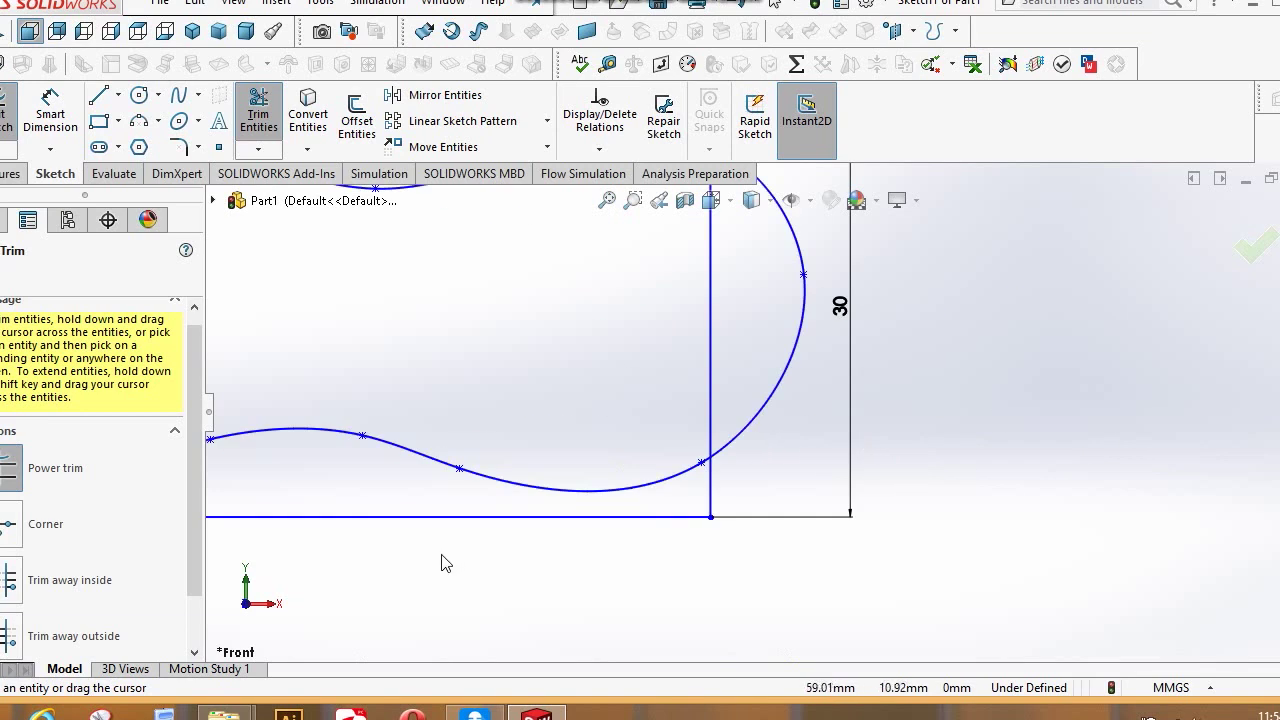
pyautogui.moveTo(443, 560)
pyautogui.mouseDown()
pyautogui.moveTo(471, 511)
pyautogui.moveTo(606, 511)
pyautogui.mouseUp()
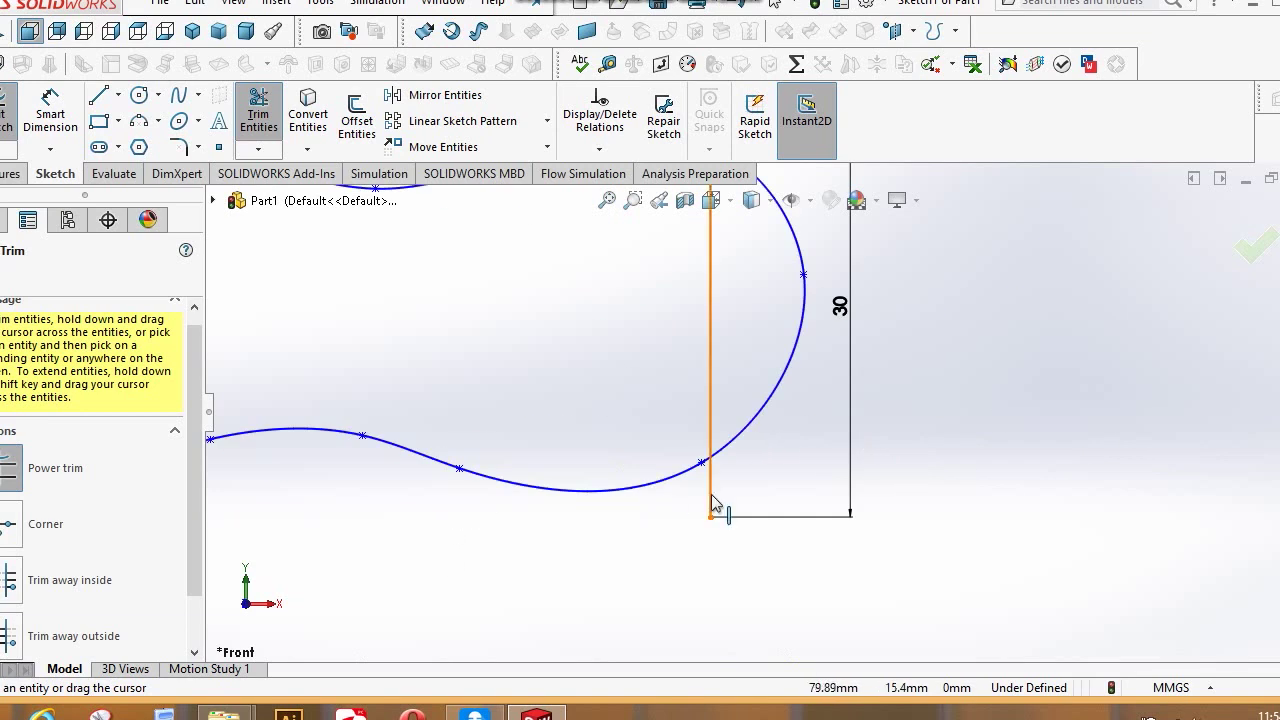
pyautogui.moveTo(783, 452)
pyautogui.mouseDown()
pyautogui.moveTo(737, 477)
pyautogui.moveTo(708, 517)
pyautogui.moveTo(714, 477)
pyautogui.mouseUp()
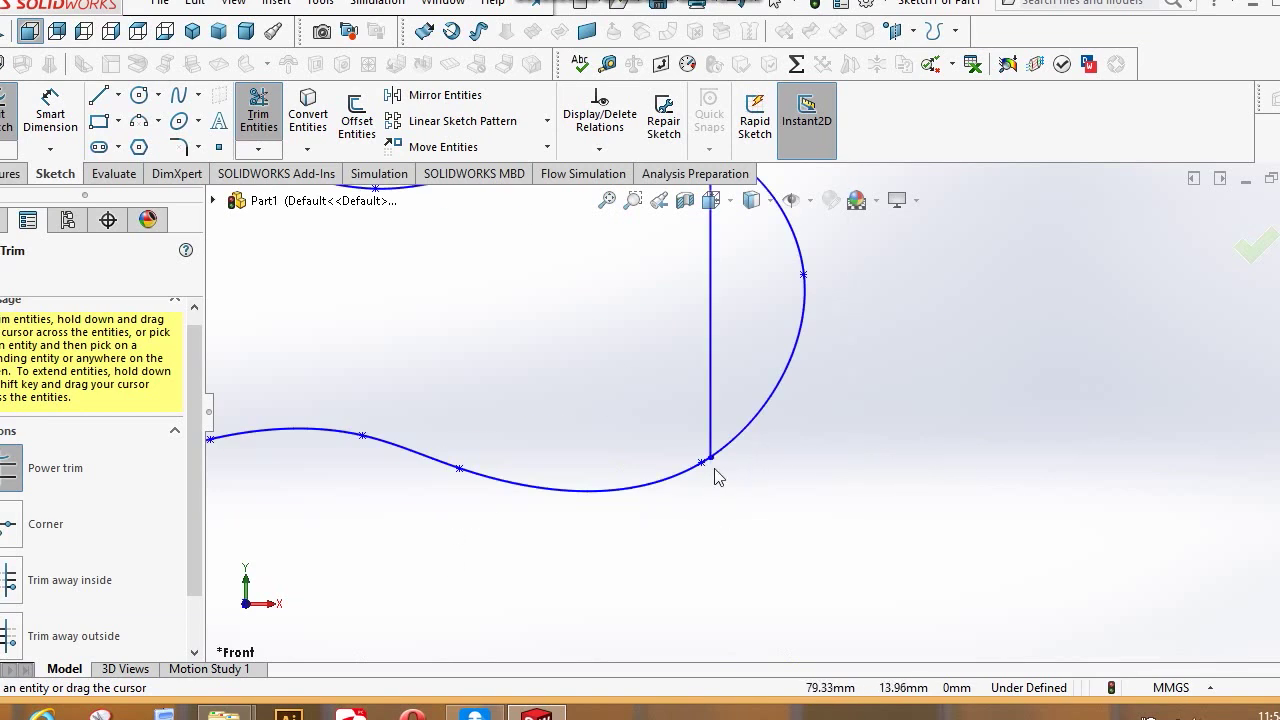
# - Trim the rest of the rectangle's right edge, its top-right edge segment and the small corner outside the spline
pyautogui.scroll(3, 739, 357)
pyautogui.scroll(-5, 750, 330)
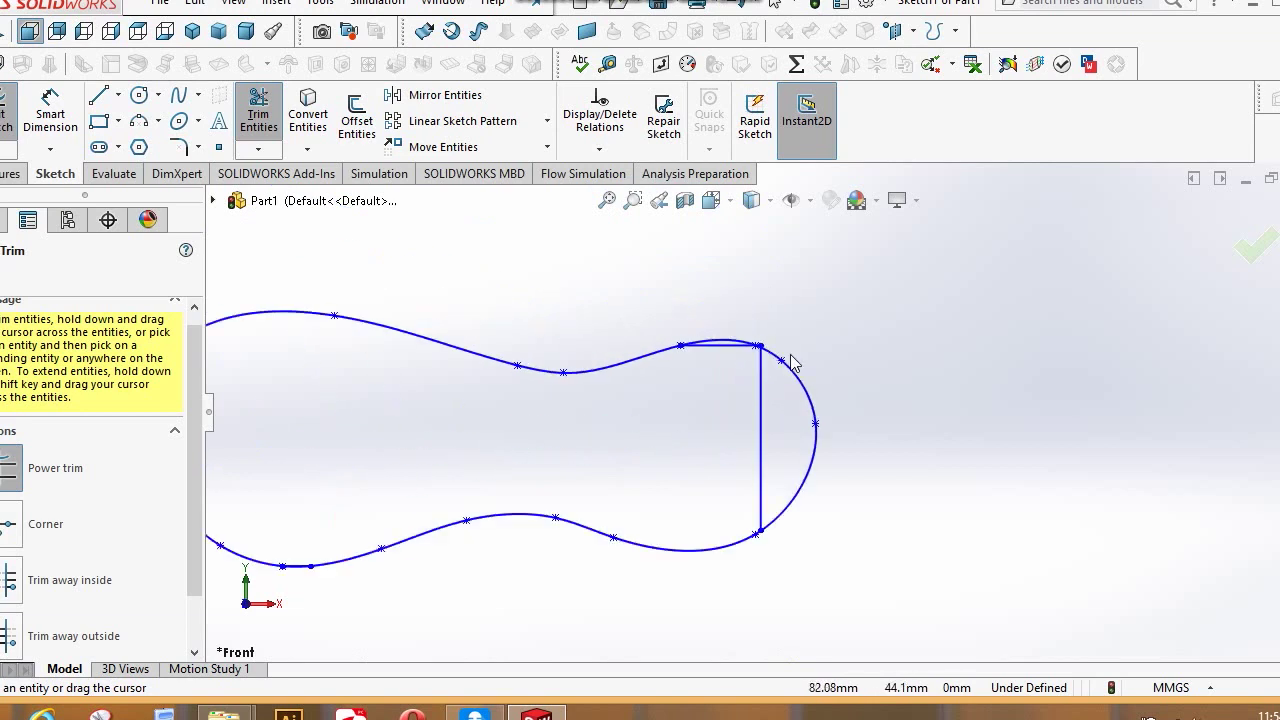
pyautogui.moveTo(632, 577)
pyautogui.mouseDown()
pyautogui.moveTo(739, 524)
pyautogui.moveTo(723, 524)
pyautogui.moveTo(657, 350)
pyautogui.mouseUp()
pyautogui.scroll(-4, 657, 357)
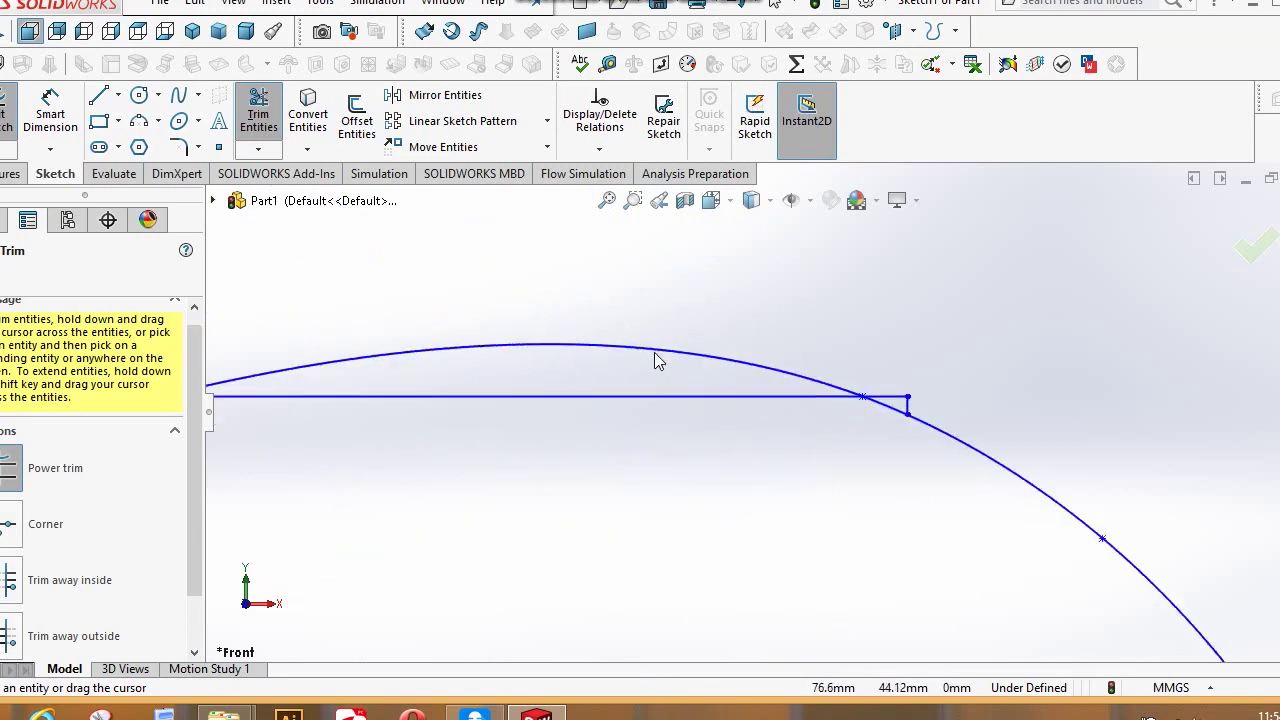
pyautogui.moveTo(678, 516); pyautogui.dragTo(734, 422)
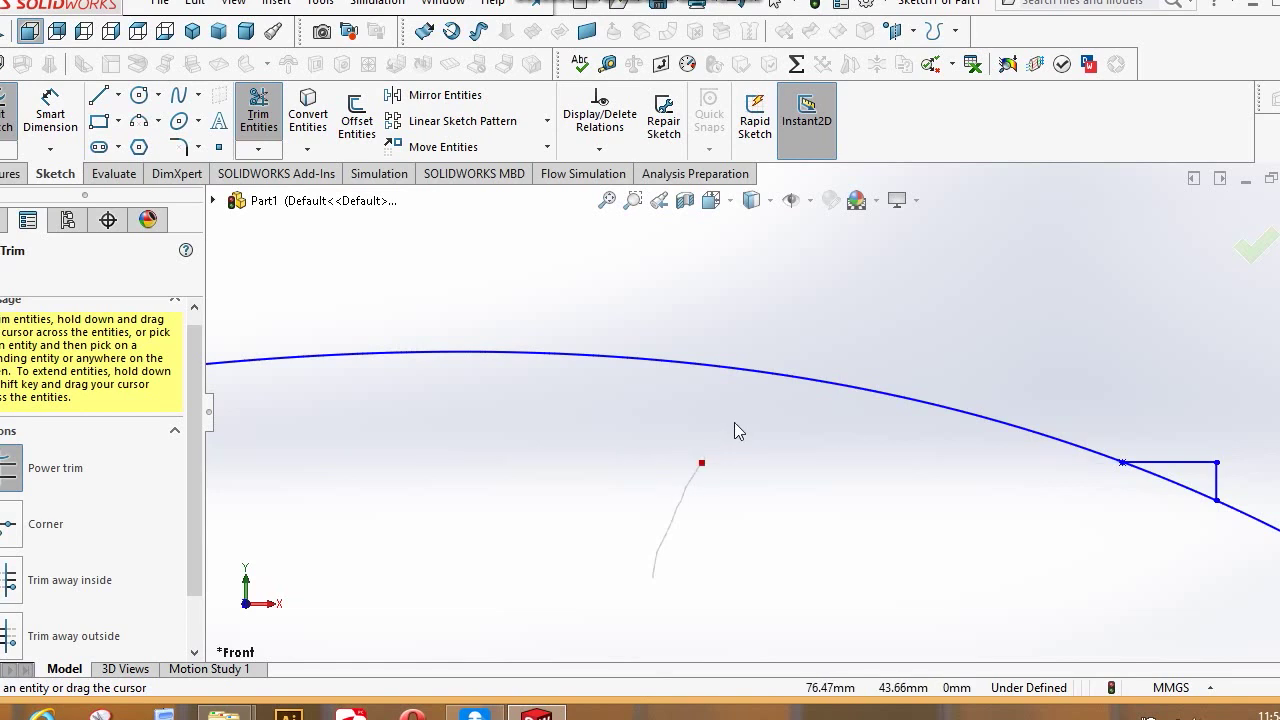
pyautogui.scroll(-3, 1217, 436)
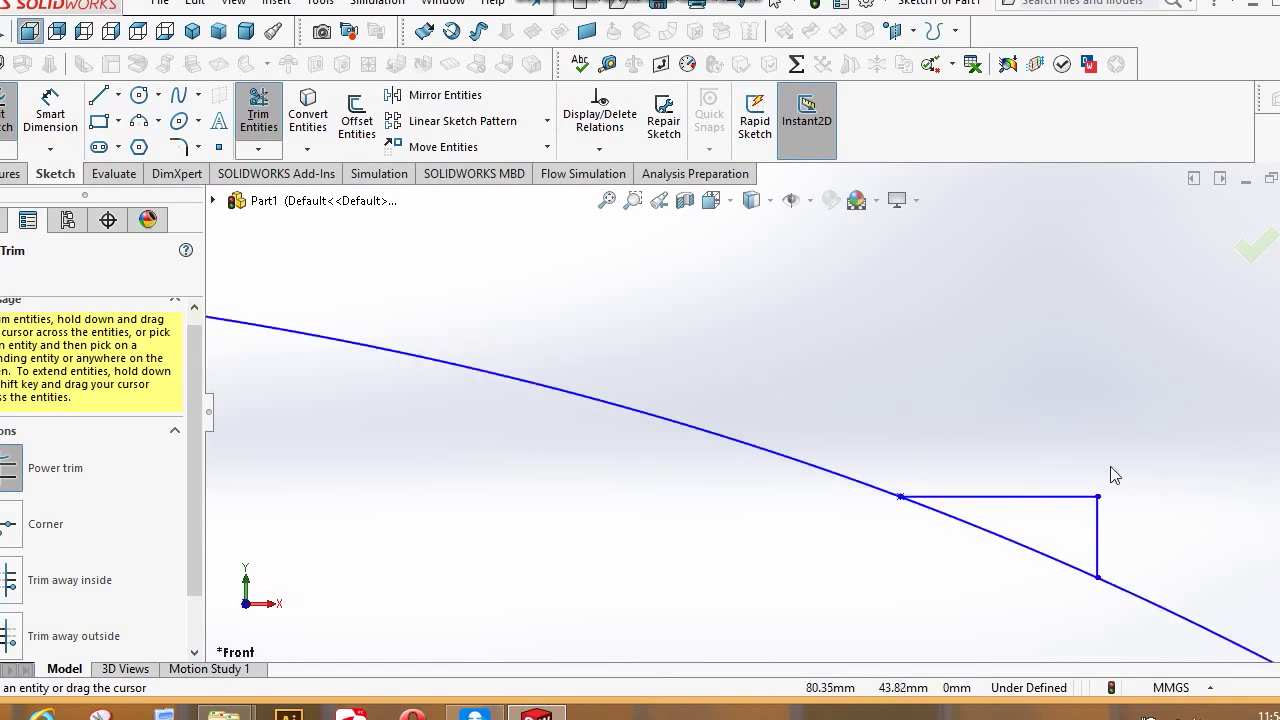
pyautogui.moveTo(1080, 501); pyautogui.dragTo(1143, 534)
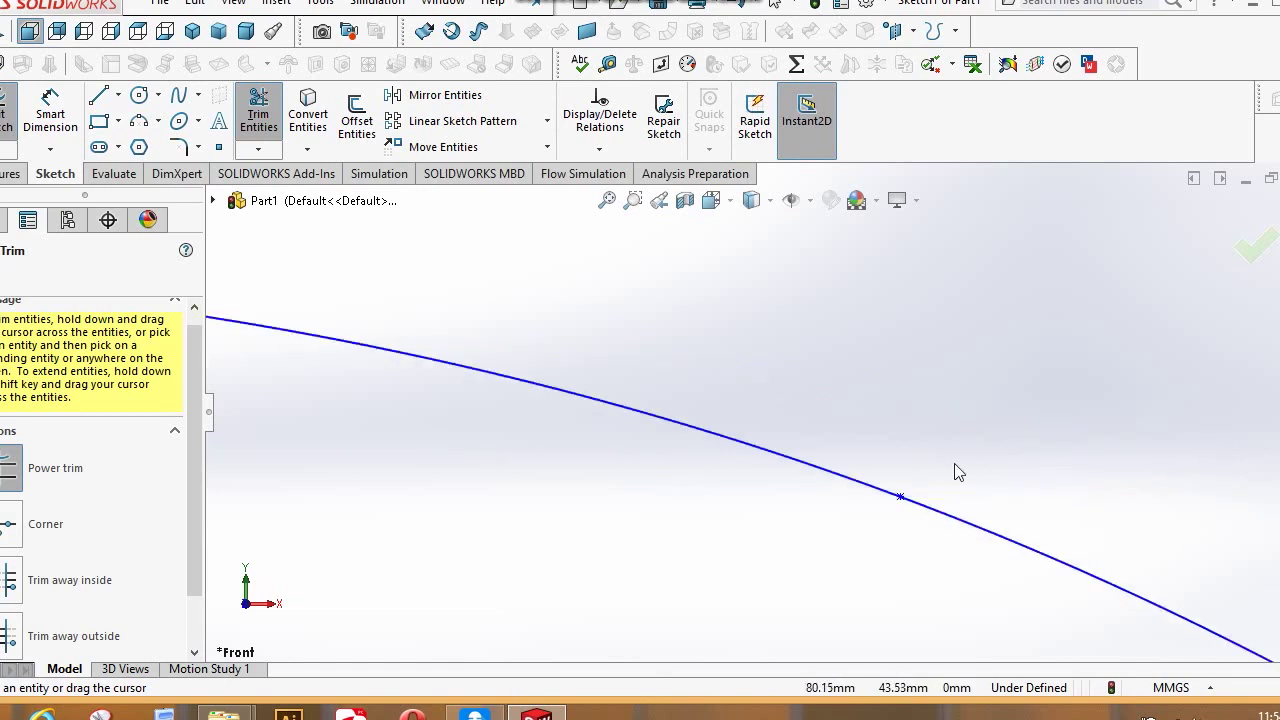
pyautogui.scroll(3, 958, 470)
pyautogui.scroll(6, 868, 445)
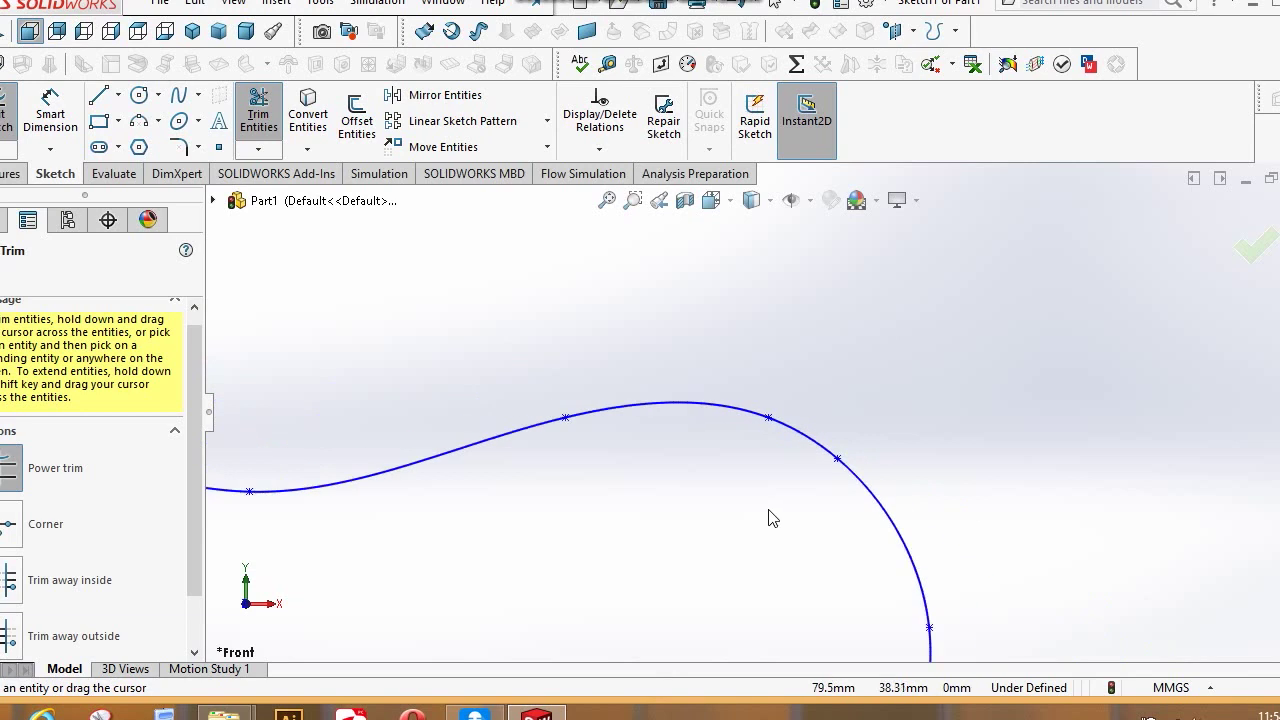
pyautogui.scroll(-5, 394, 443)
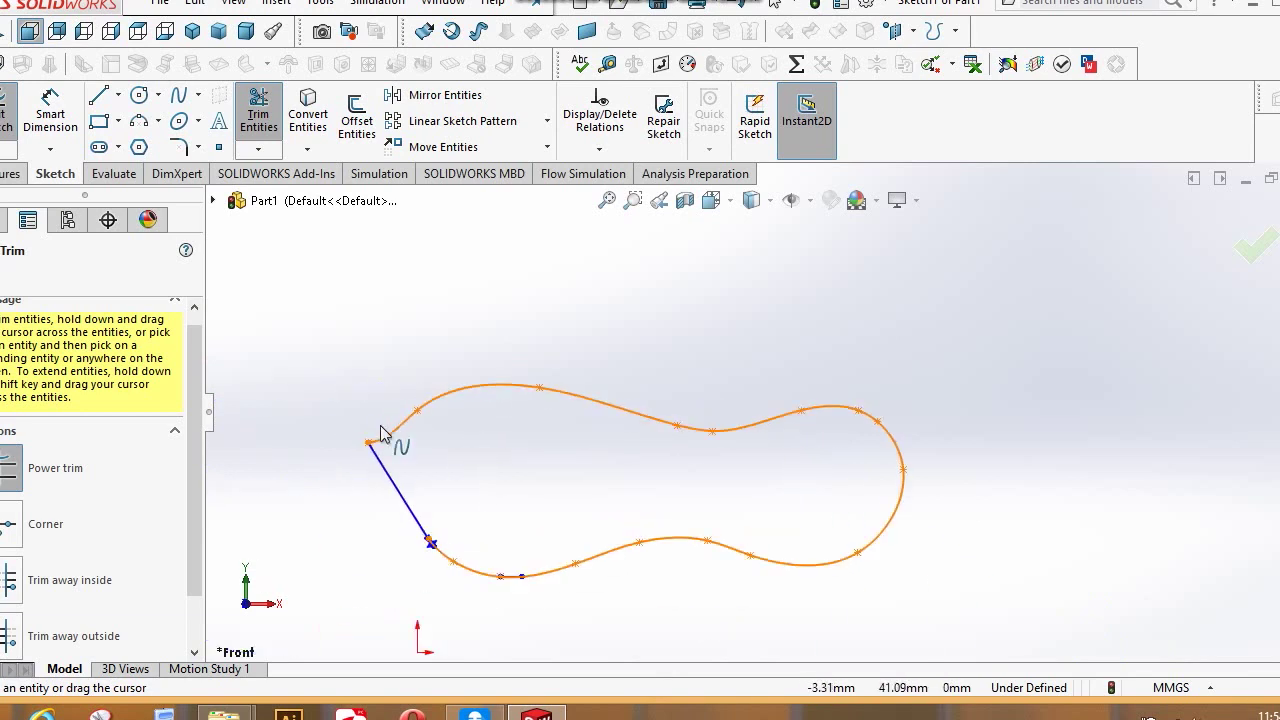
pyautogui.scroll(3, 711, 554)
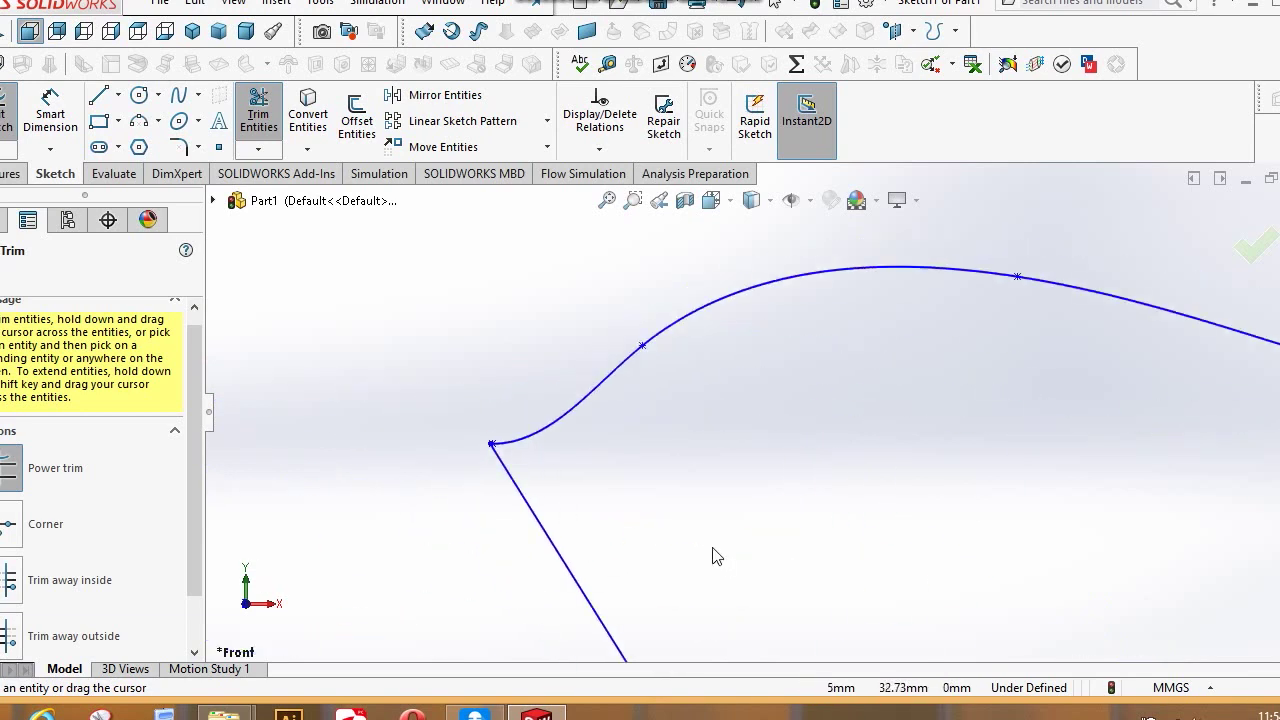
# - Fillet the outline's sharp left corner between the spline and the slanted line with a 10 mm radius
pyautogui.scroll(-4, 750, 567)
pyautogui.scroll(-5, 772, 574)
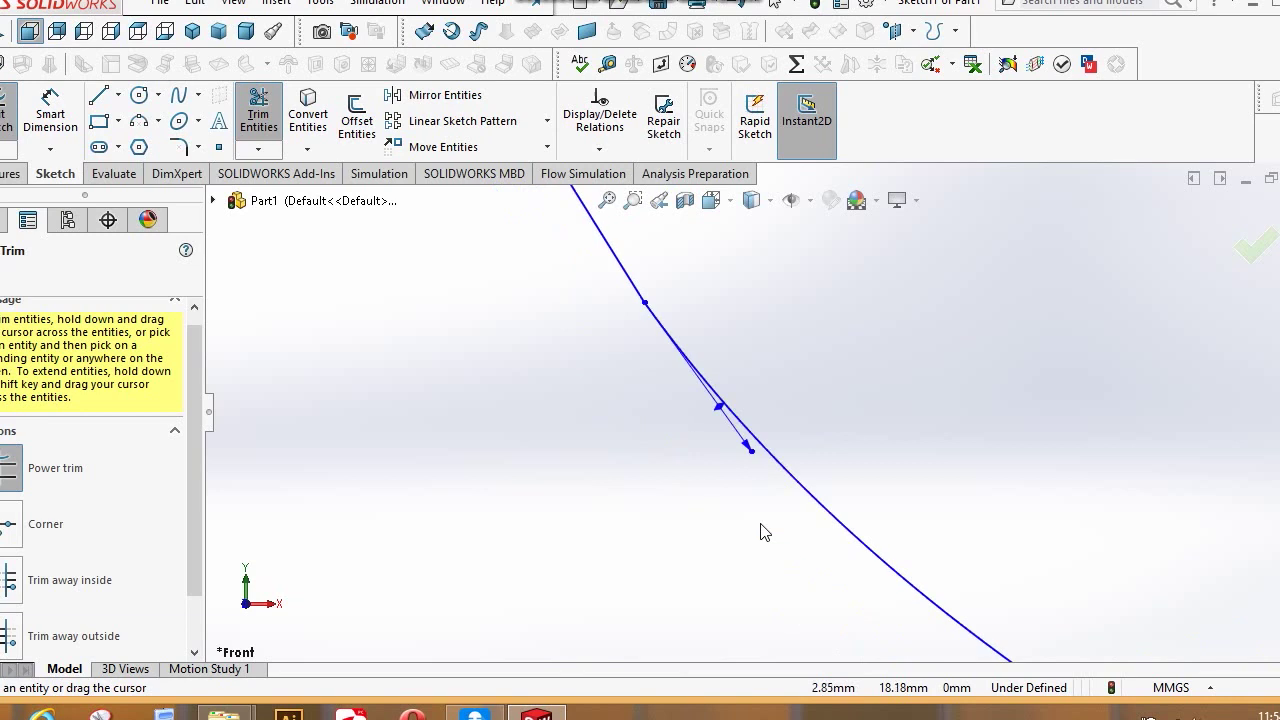
pyautogui.scroll(8, 765, 465)
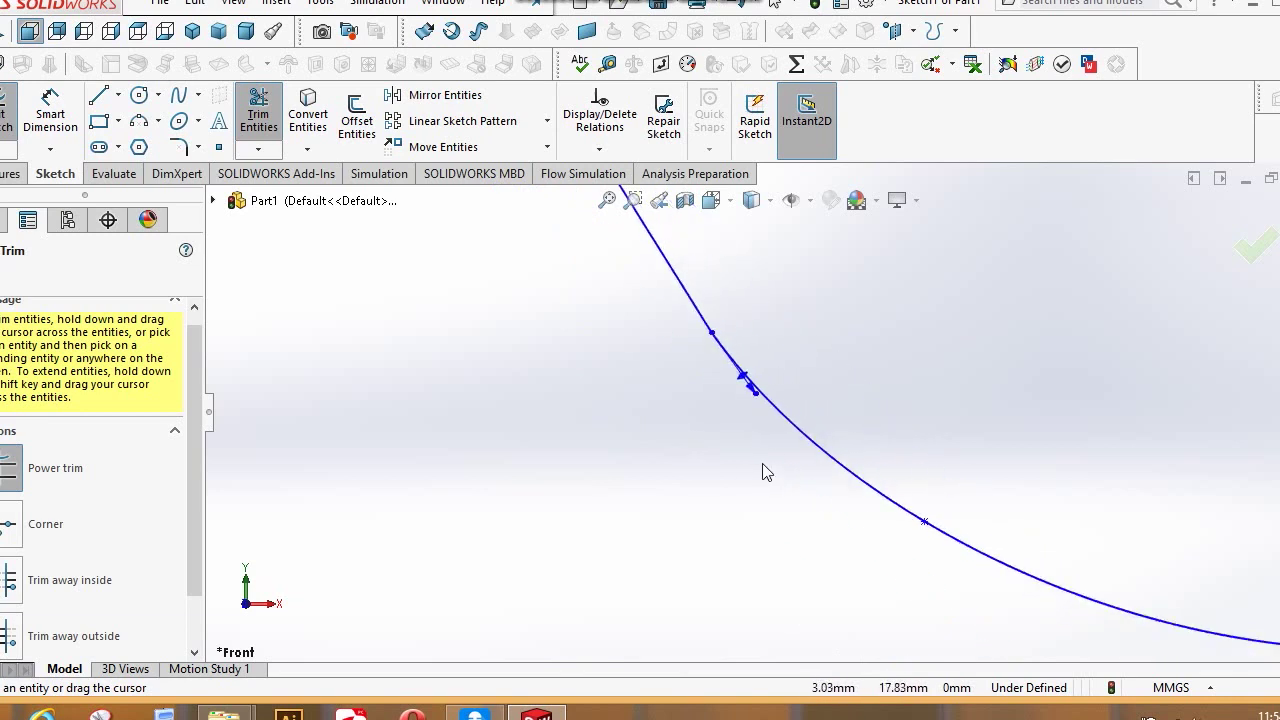
pyautogui.scroll(4, 760, 400)
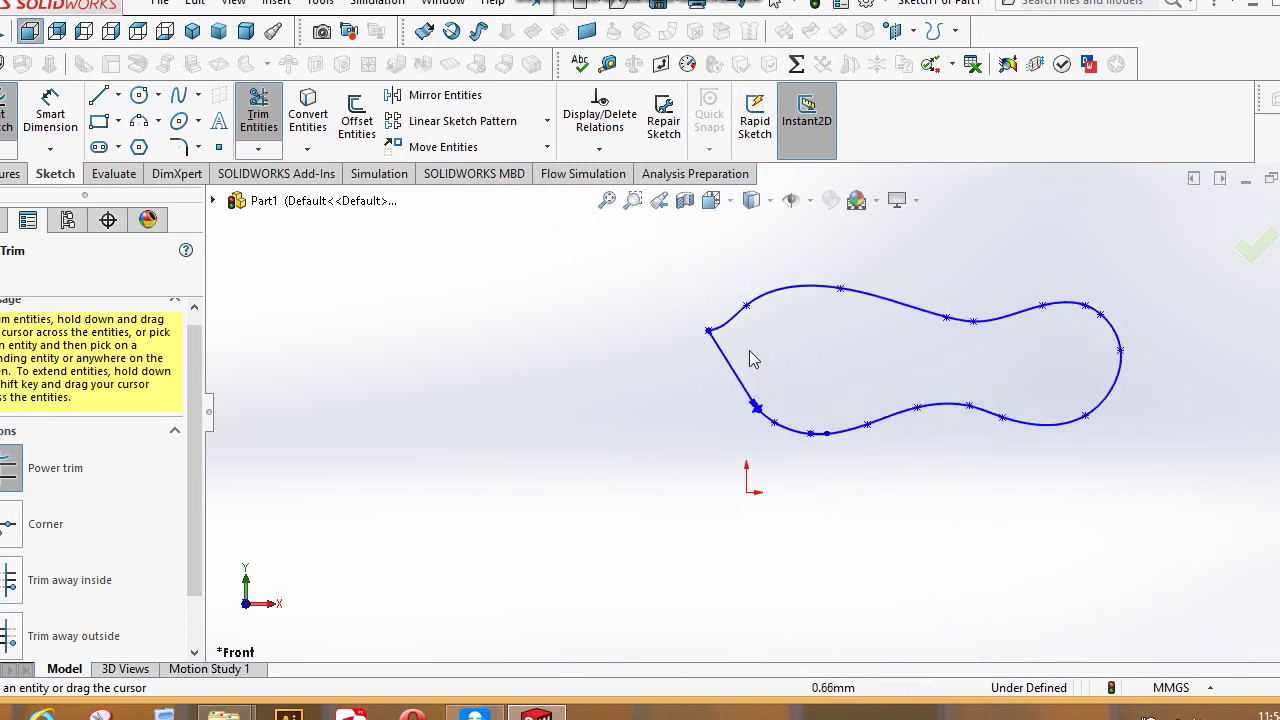
pyautogui.scroll(-5, 737, 329)
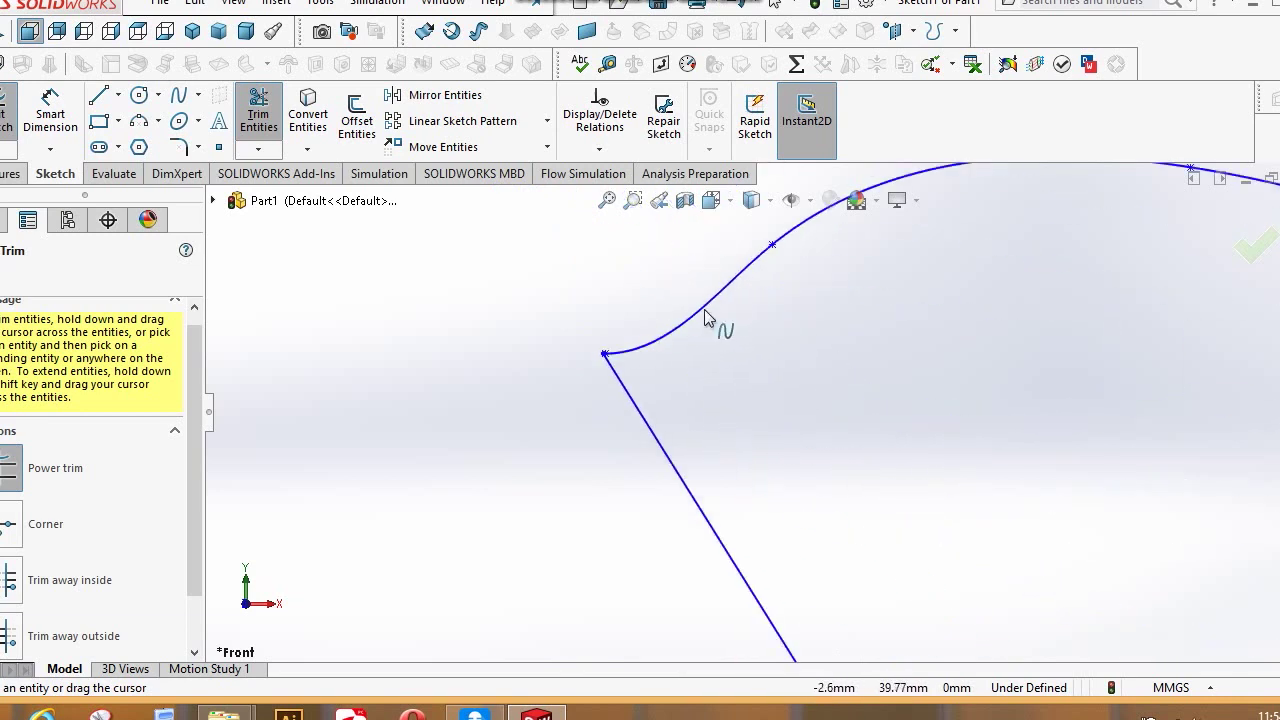
pyautogui.scroll(-4, 689, 309)
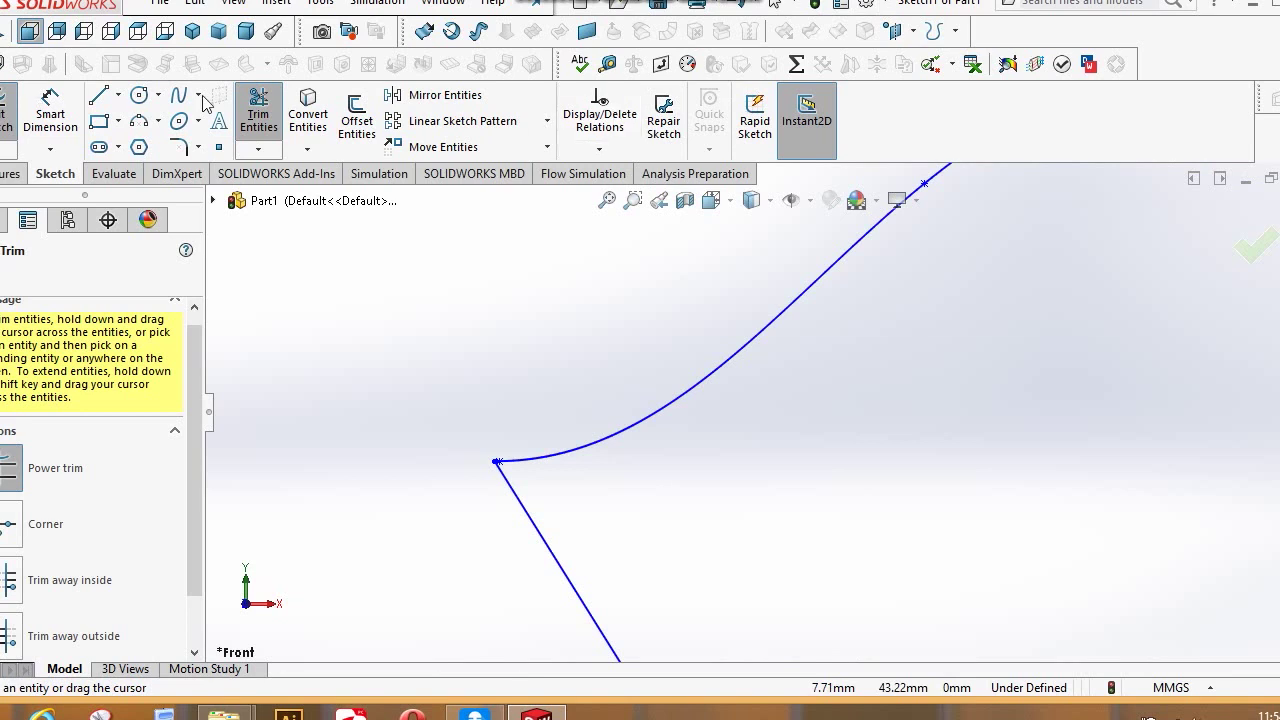
pyautogui.click(178, 148)
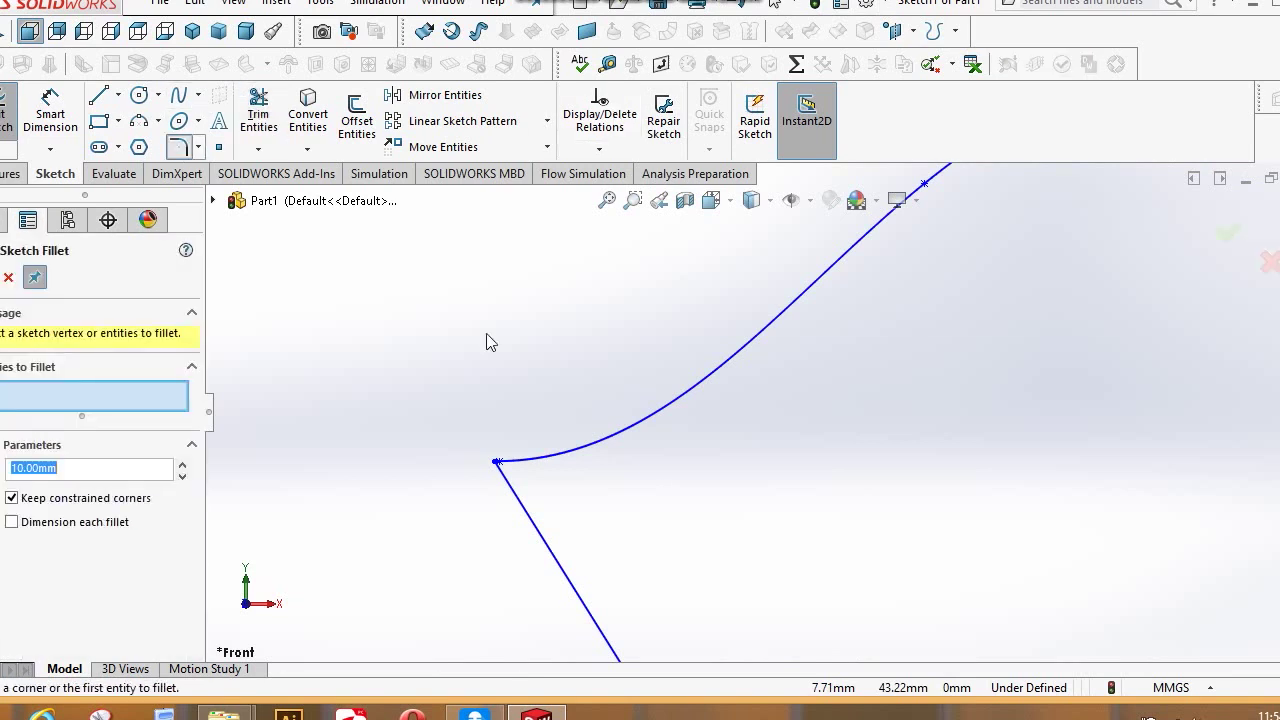
pyautogui.click(515, 473)
pyautogui.scroll(5, 1077, 520)
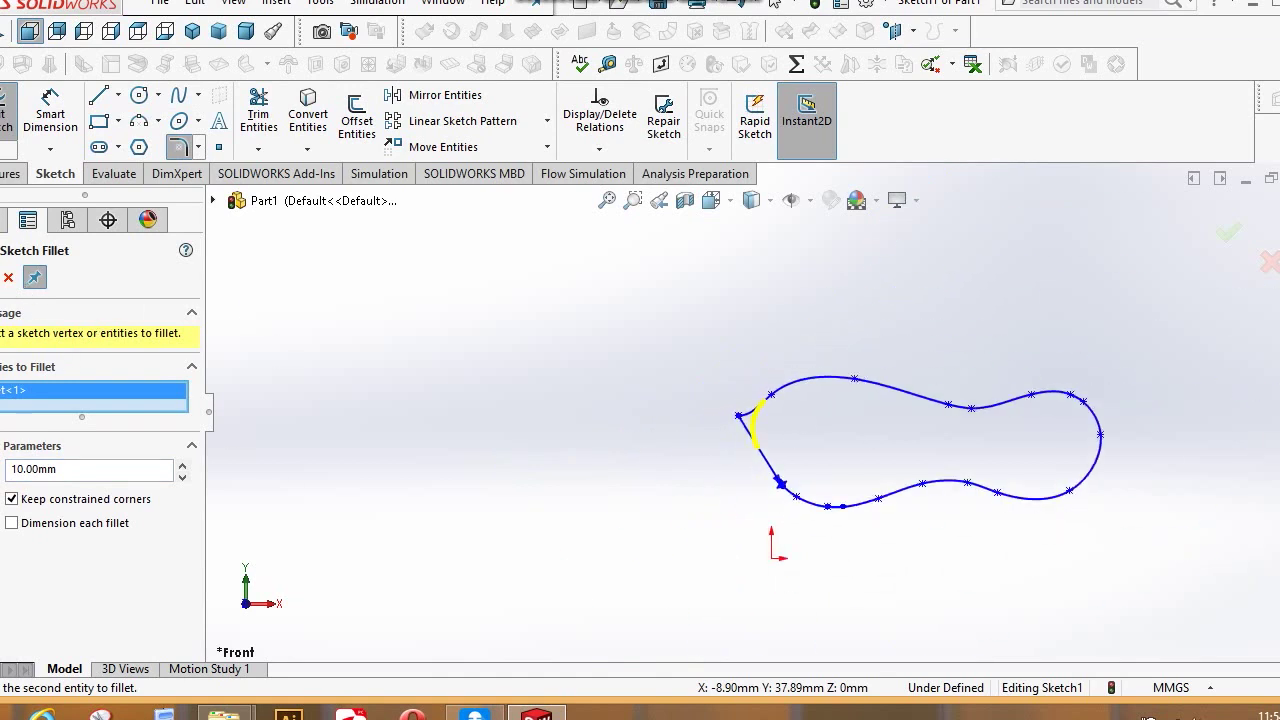
pyautogui.click(742, 420)
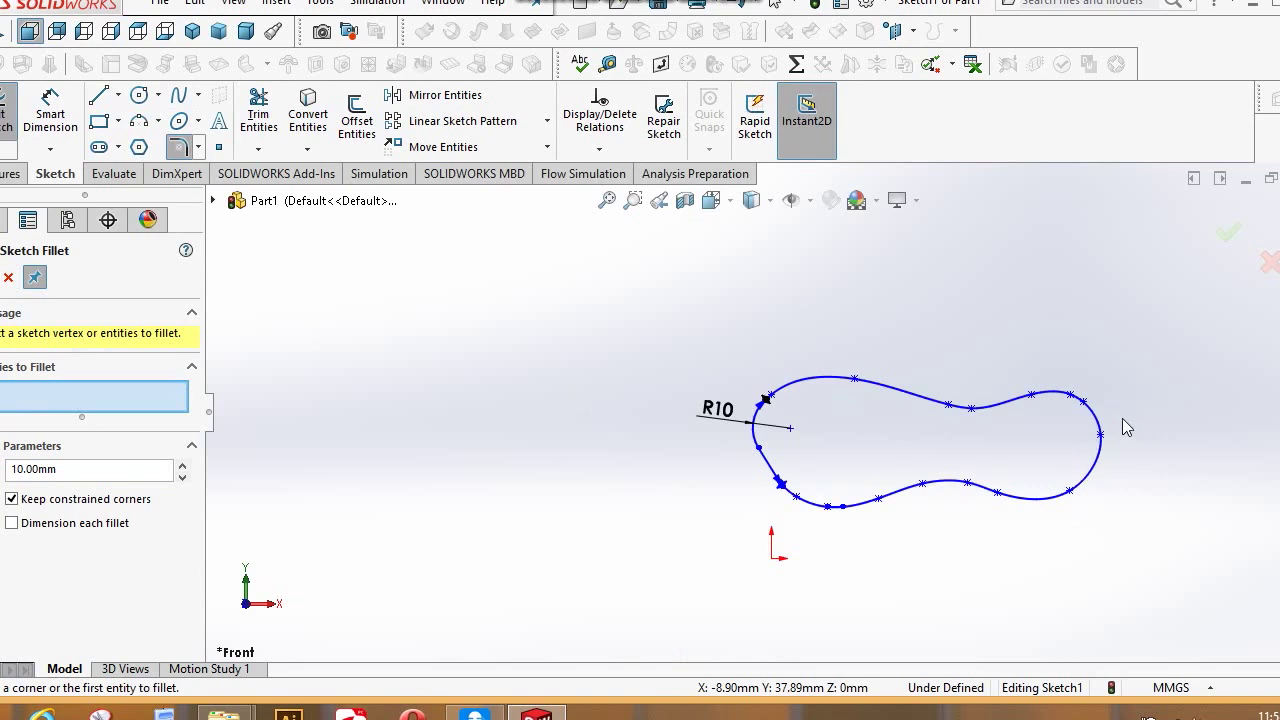
pyautogui.click(775, 4)
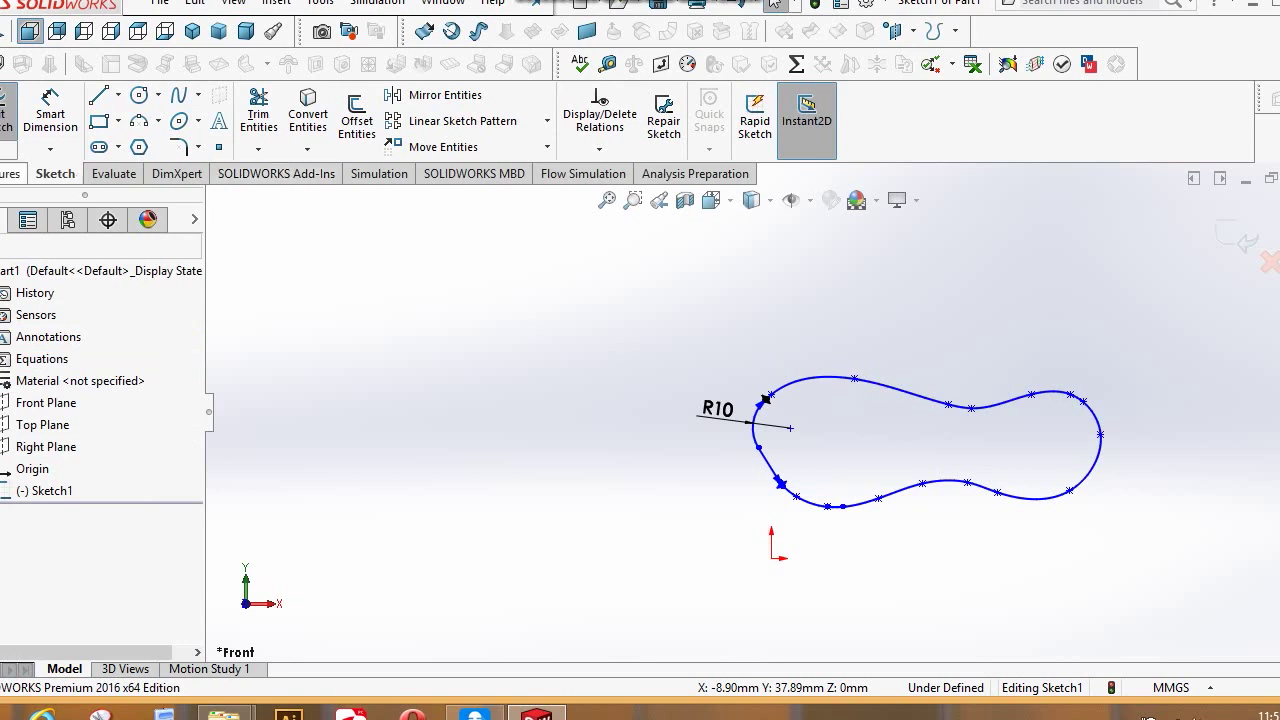
# - Extrude the closed wavy outline as a blind boss from the sketch plane, adjusting its depth
pyautogui.click(12, 174)
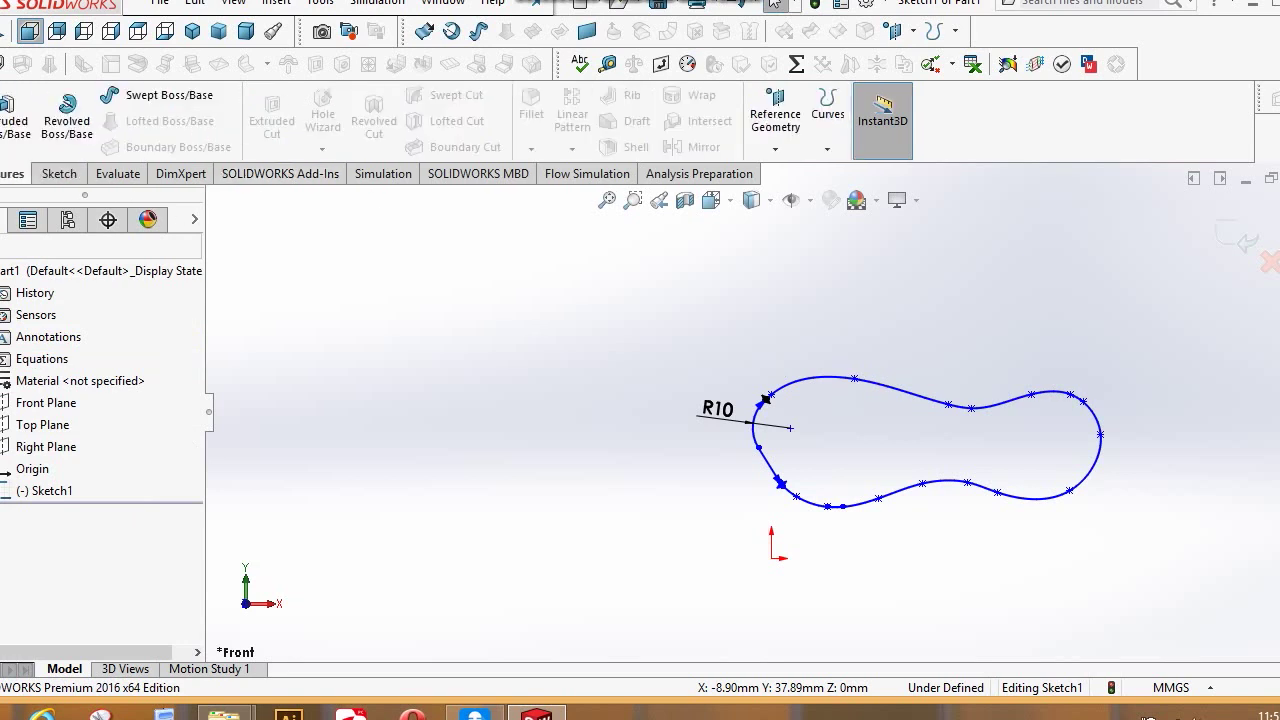
pyautogui.click(20, 132)
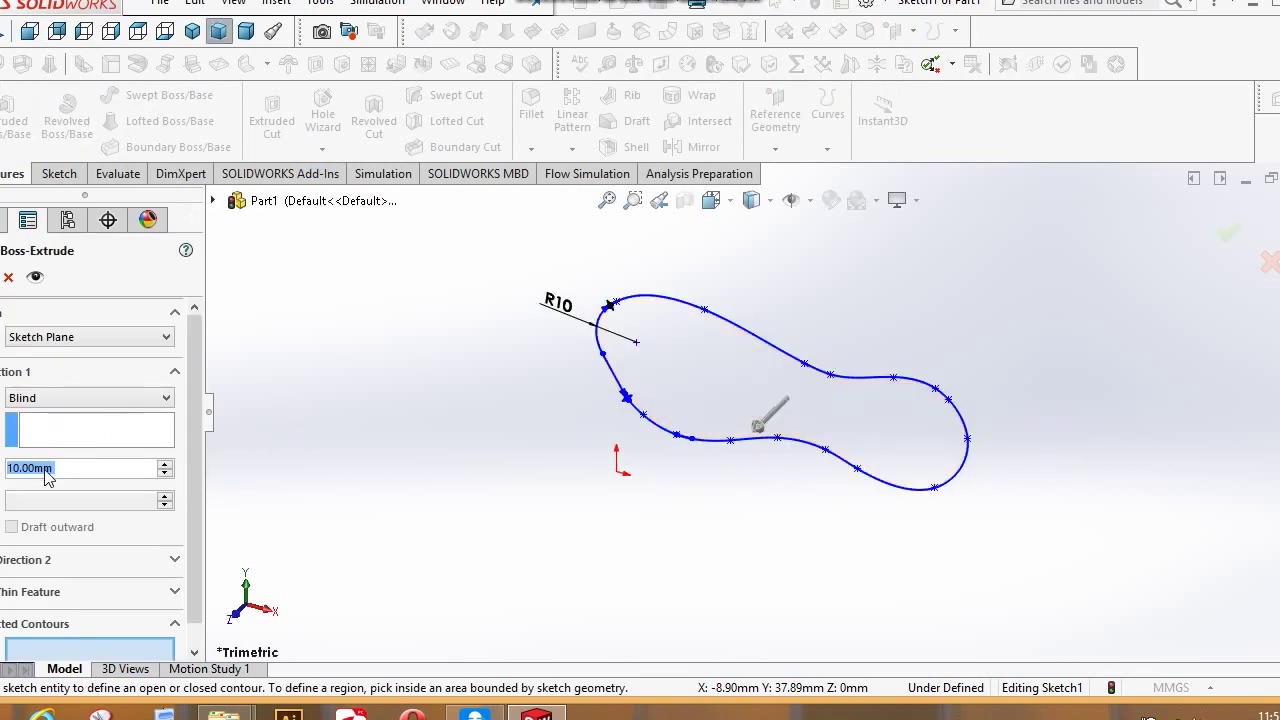
pyautogui.click(165, 470)
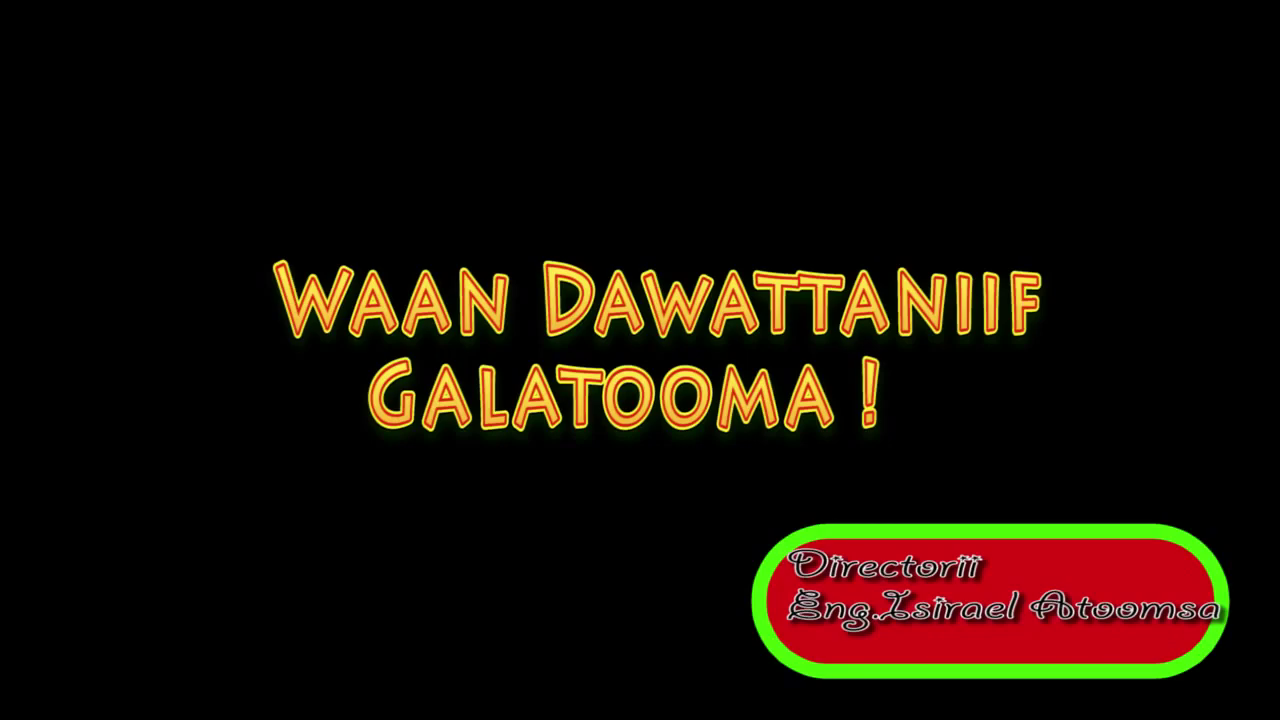